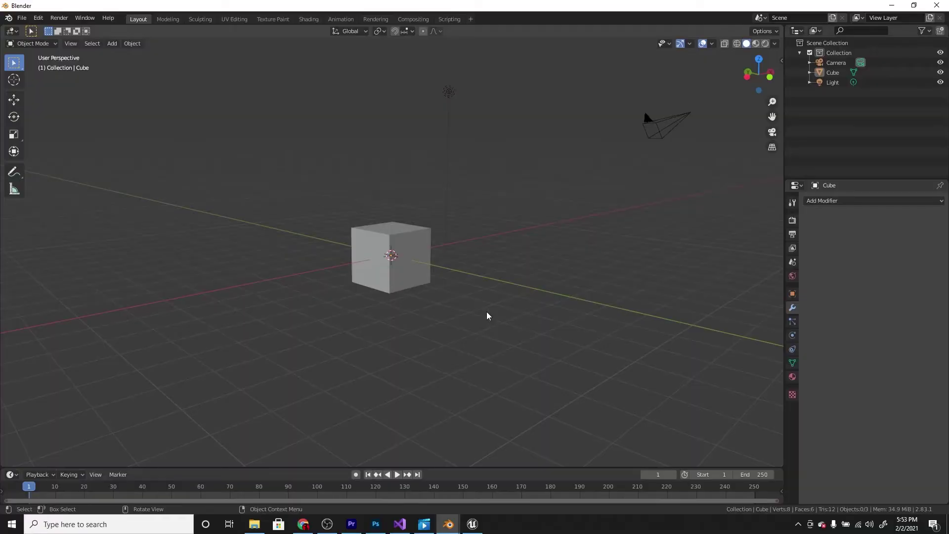
Step: Delete the default cube from the scene
click(418, 252)
scroll(452, 304, up, 2)
scroll(454, 294, down, 1)
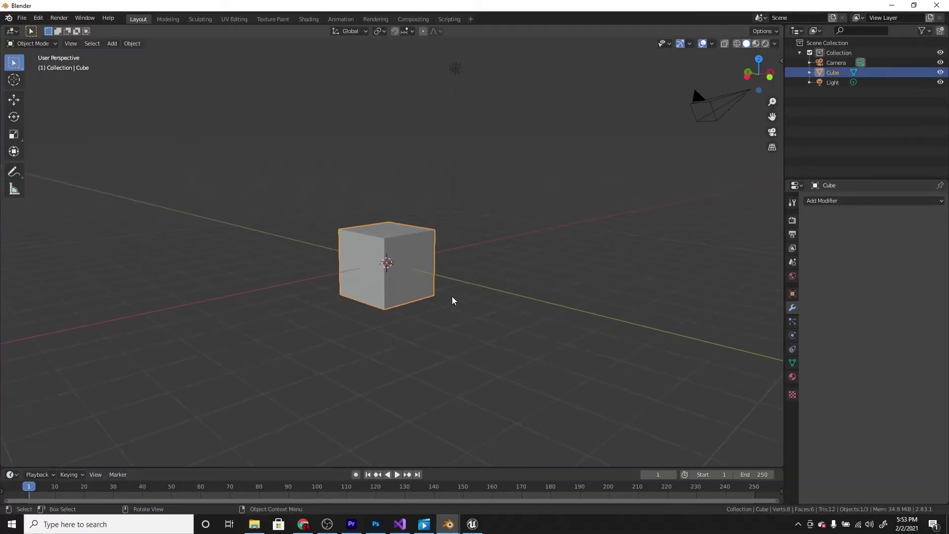
key(Delete)
Step: Add an ico sphere mesh with 5 subdivisions and a radius of 1 m
key(shift+a)
mouse_move(504, 294)
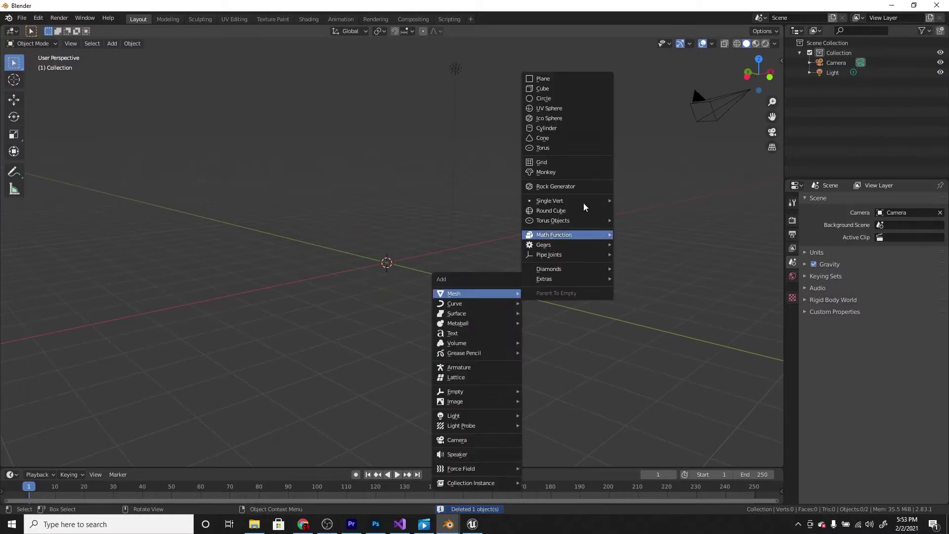
click(567, 119)
scroll(437, 290, up, 4)
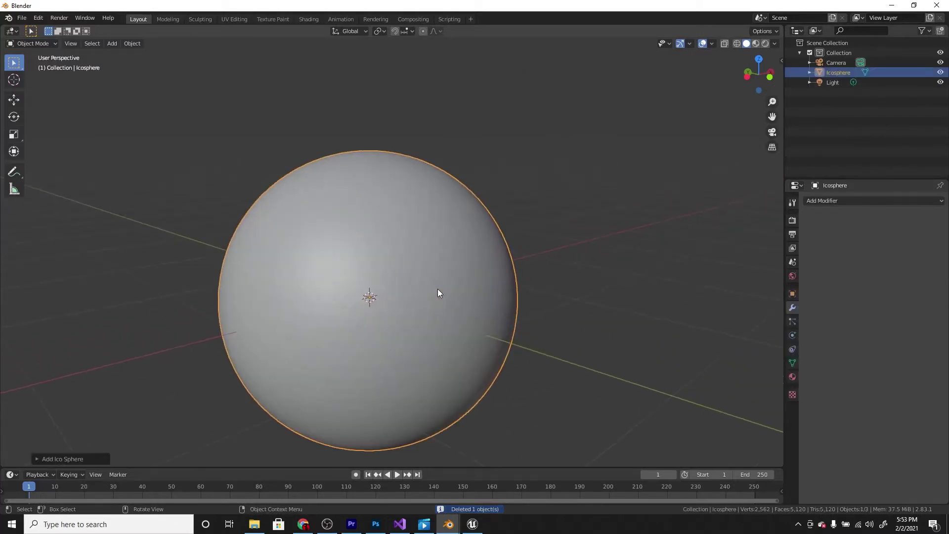
scroll(469, 278, down, 3)
scroll(407, 338, up, 2)
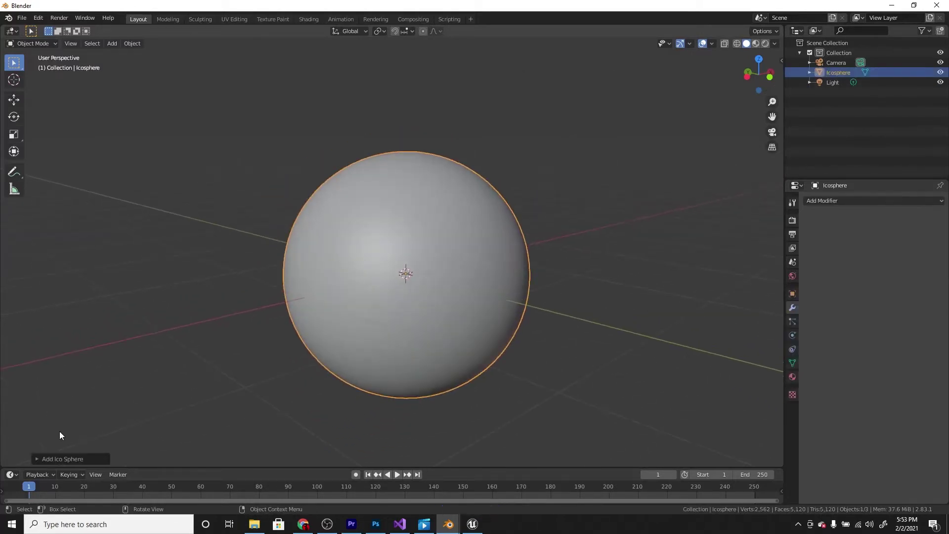
click(33, 462)
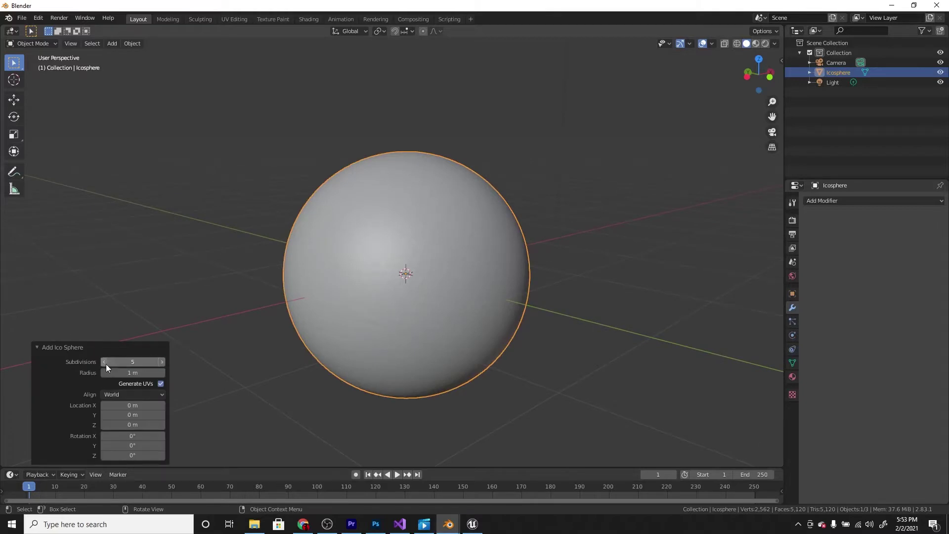
click(104, 362)
click(161, 361)
click(36, 348)
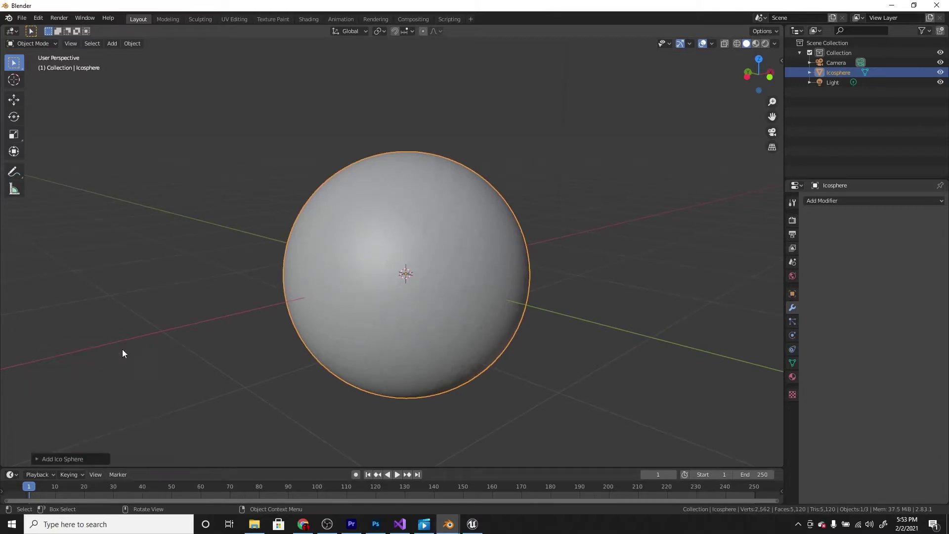
Step: Add a Subdivision Surface modifier to the ico sphere
click(828, 203)
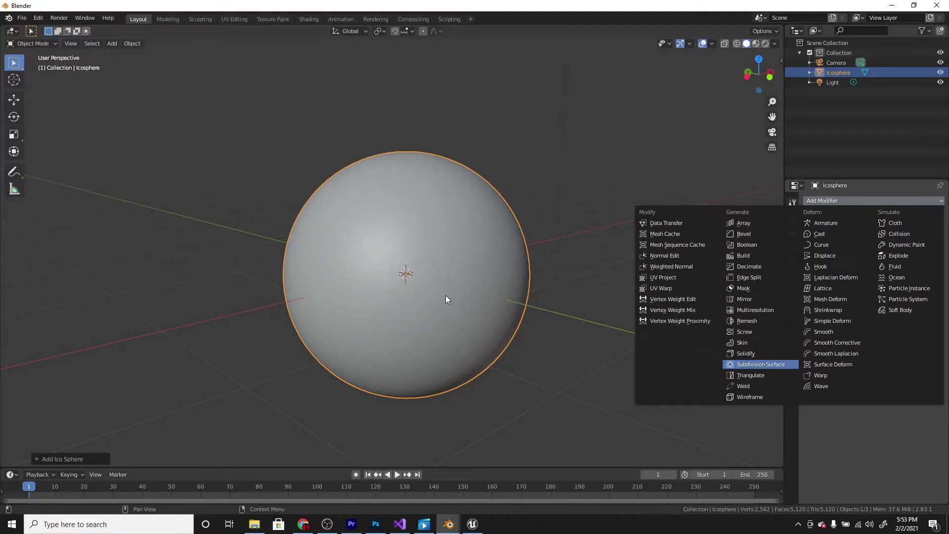
scroll(446, 294, up, 5)
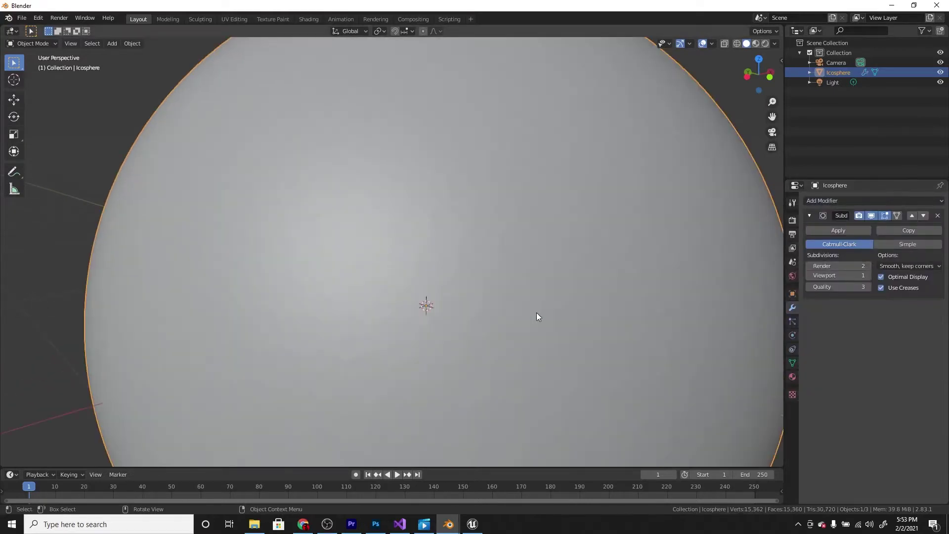
shift+middle_drag(535, 313, 519, 287)
scroll(518, 287, down, 2)
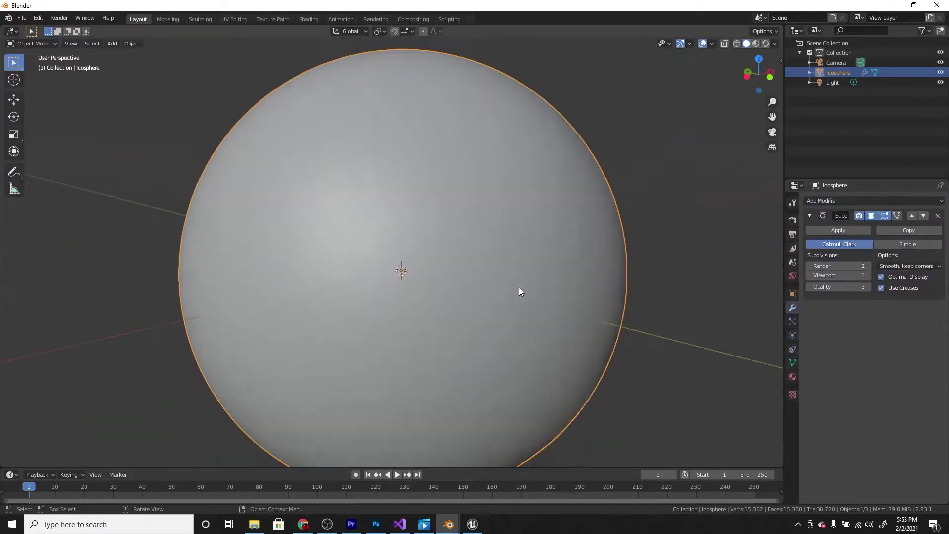
scroll(518, 292, down, 4)
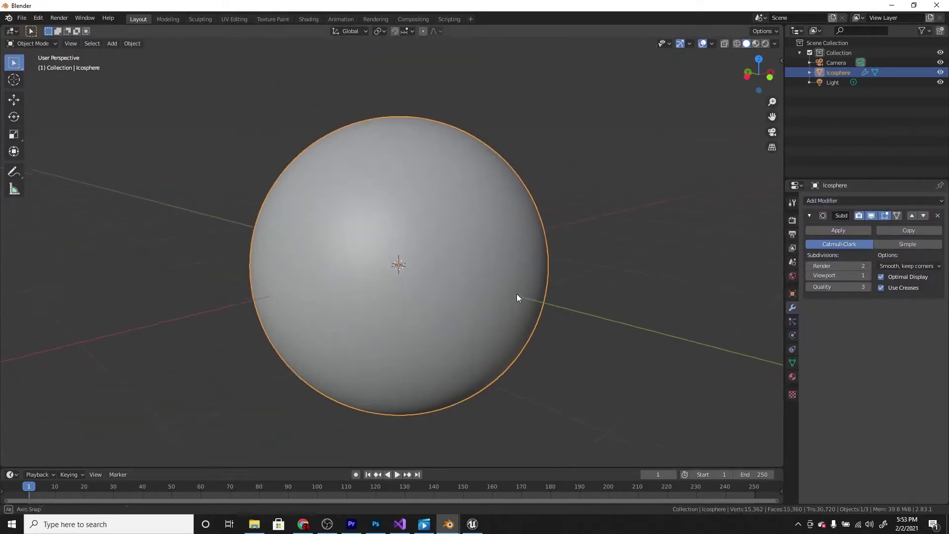
Step: Set the Subdivision Surface modifier's viewport subdivisions to 0
click(808, 275)
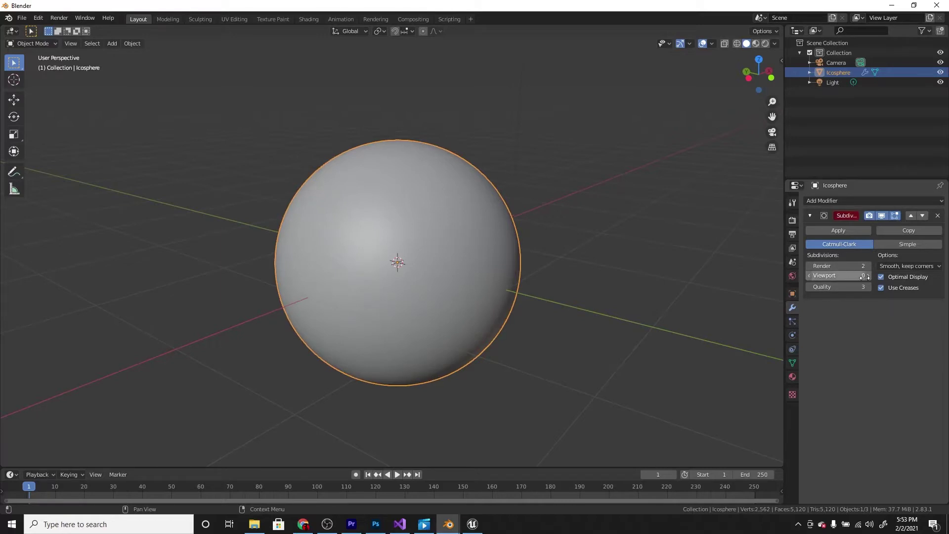
click(866, 276)
click(810, 276)
scroll(532, 265, up, 5)
scroll(576, 259, down, 2)
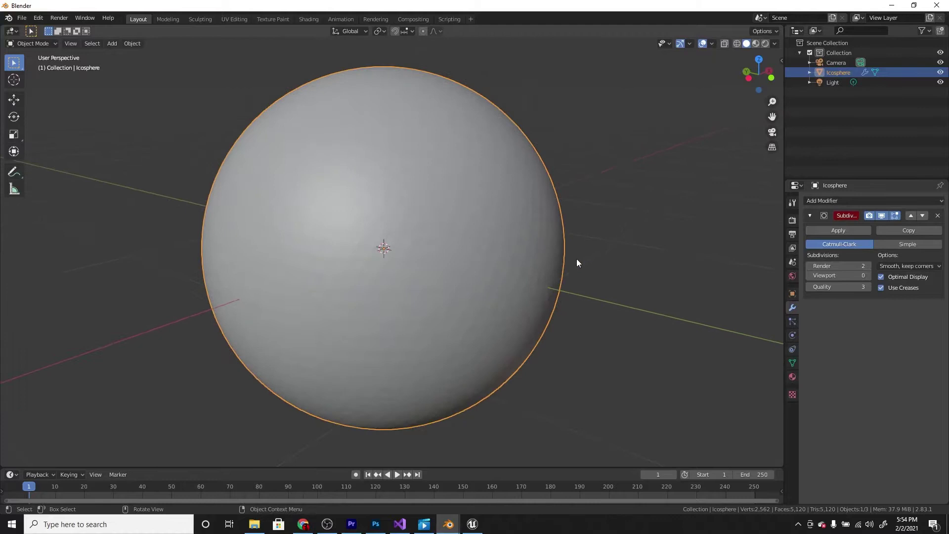
Step: Add a Displace modifier to the ico sphere and create a new texture for it
click(860, 201)
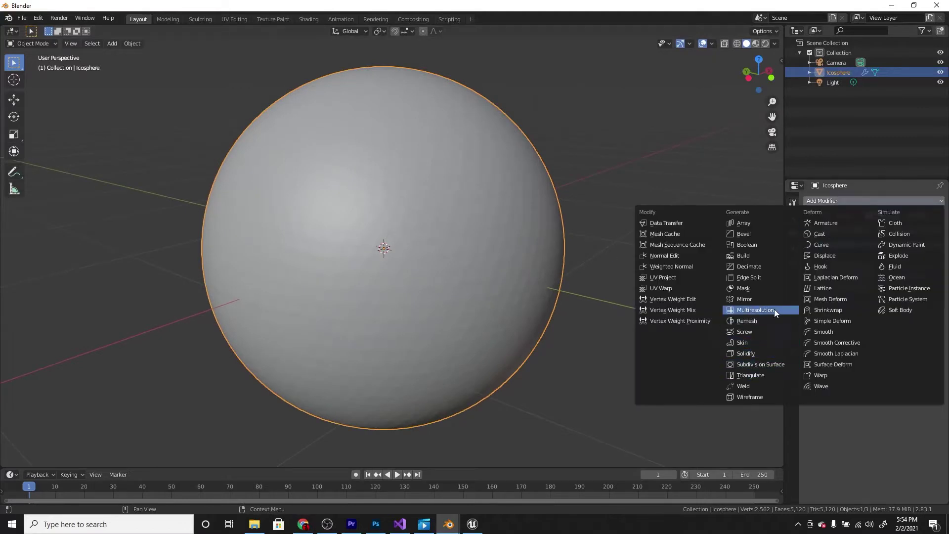
click(836, 255)
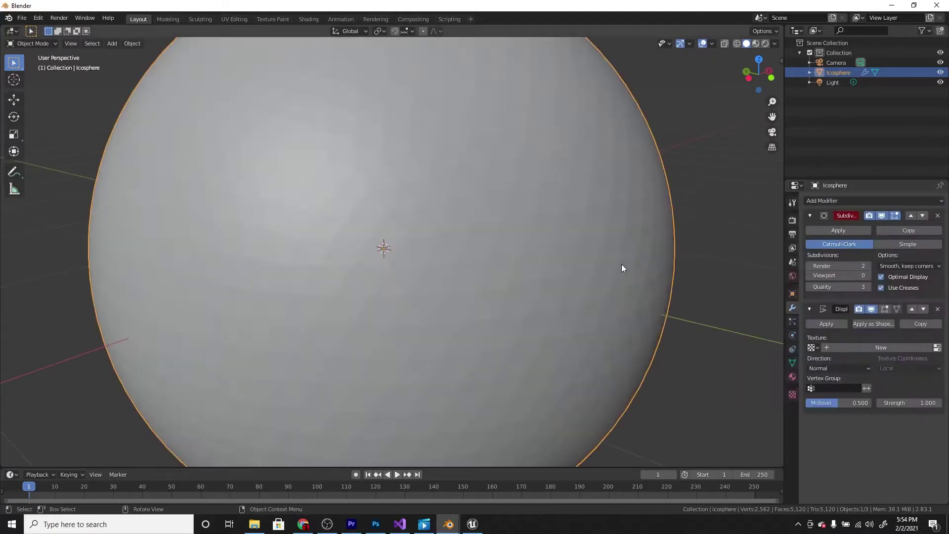
scroll(603, 267, down, 5)
scroll(586, 269, up, 3)
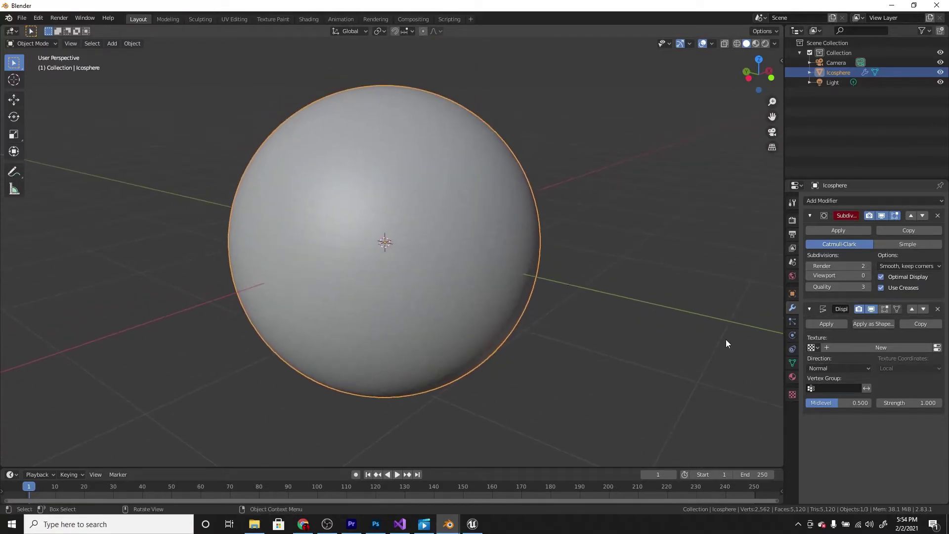
click(855, 347)
scroll(425, 256, up, 4)
shift+middle_drag(422, 243, 439, 268)
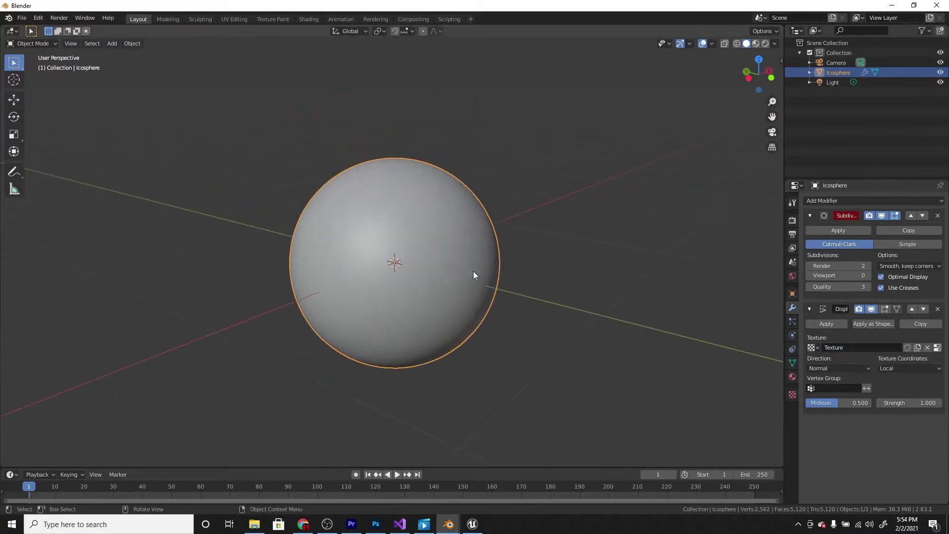
scroll(473, 271, up, 2)
Step: Change the displacement texture's type to Marble
click(792, 394)
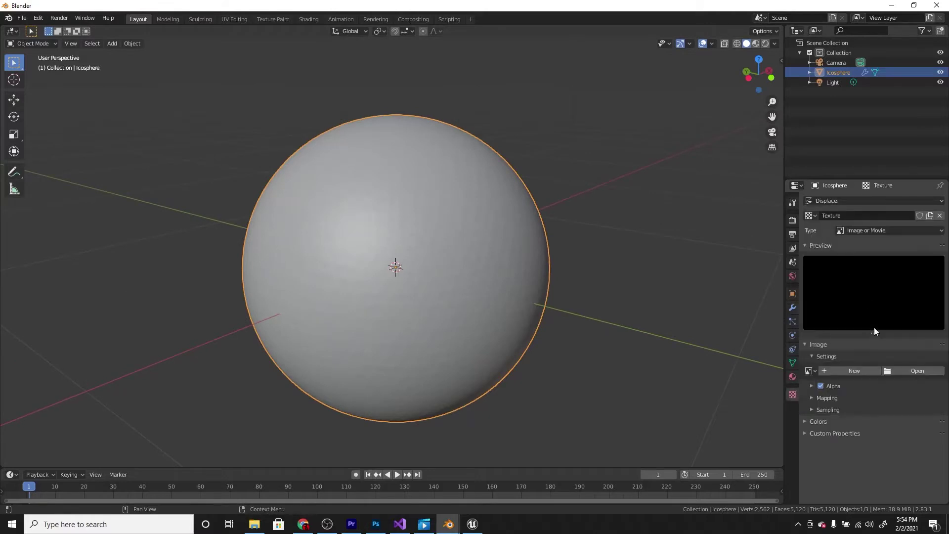
click(879, 231)
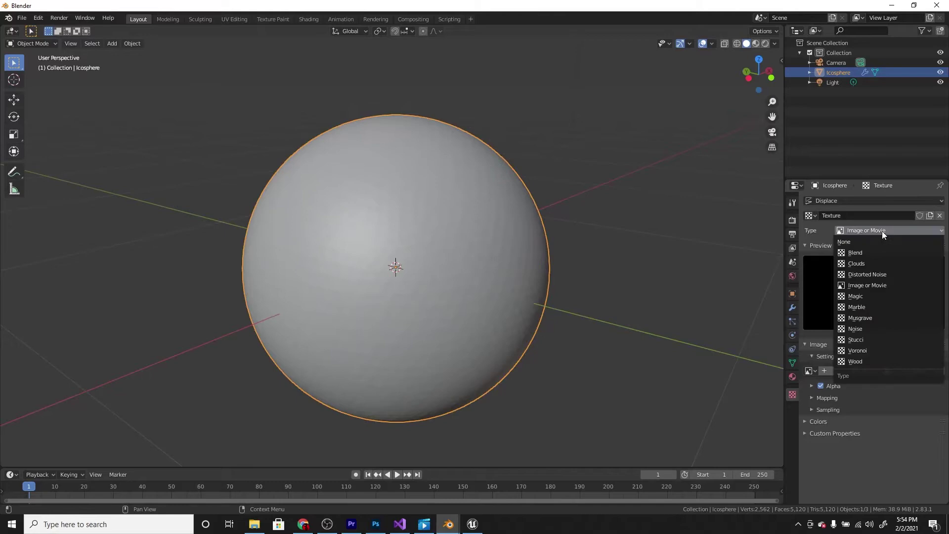
click(870, 306)
scroll(573, 249, down, 5)
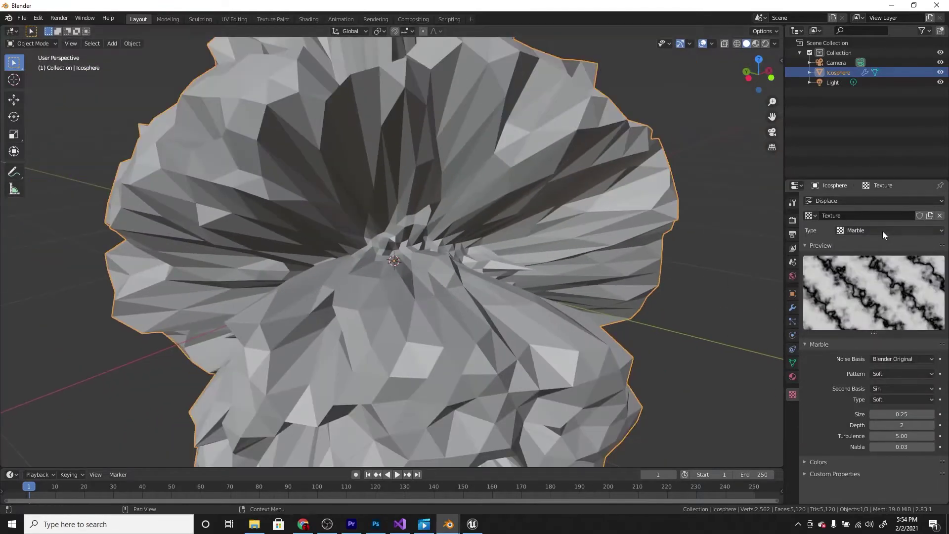
scroll(643, 304, up, 1)
scroll(642, 298, down, 6)
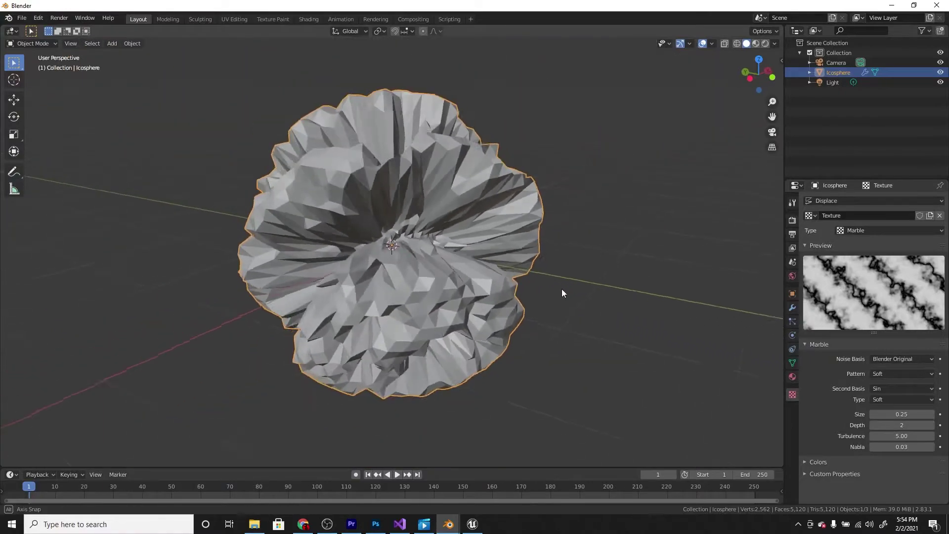
middle_drag(561, 292, 456, 286)
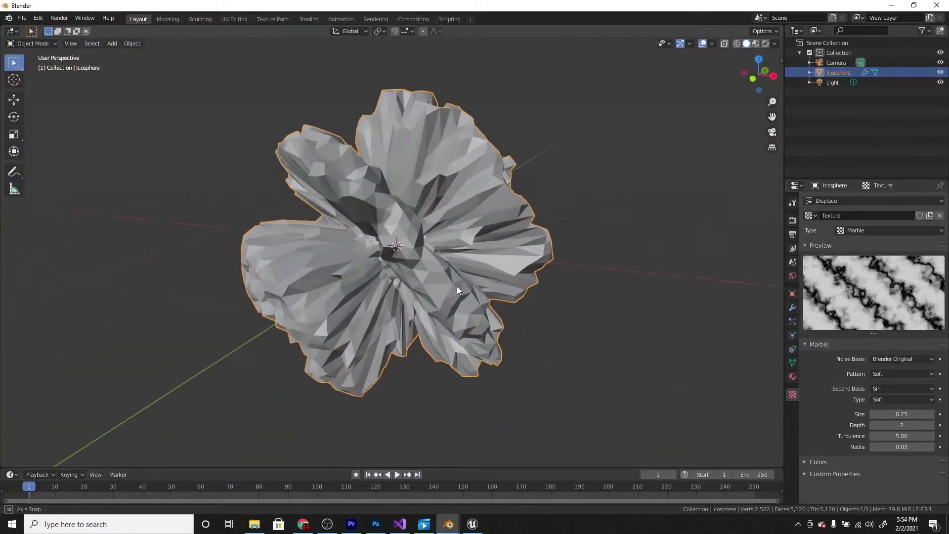
scroll(495, 258, up, 3)
middle_drag(516, 263, 520, 277)
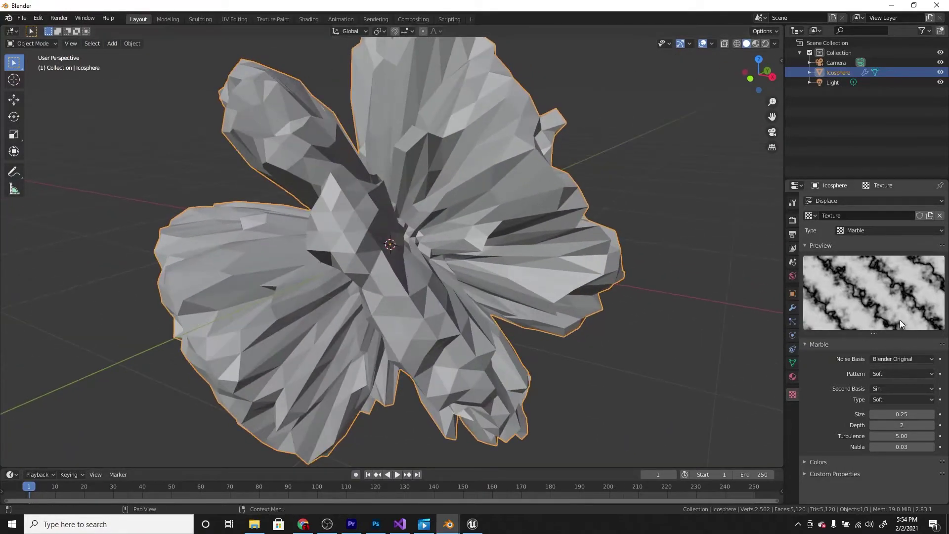
Step: Set the Marble texture's noise basis to Voronoi F1
click(895, 360)
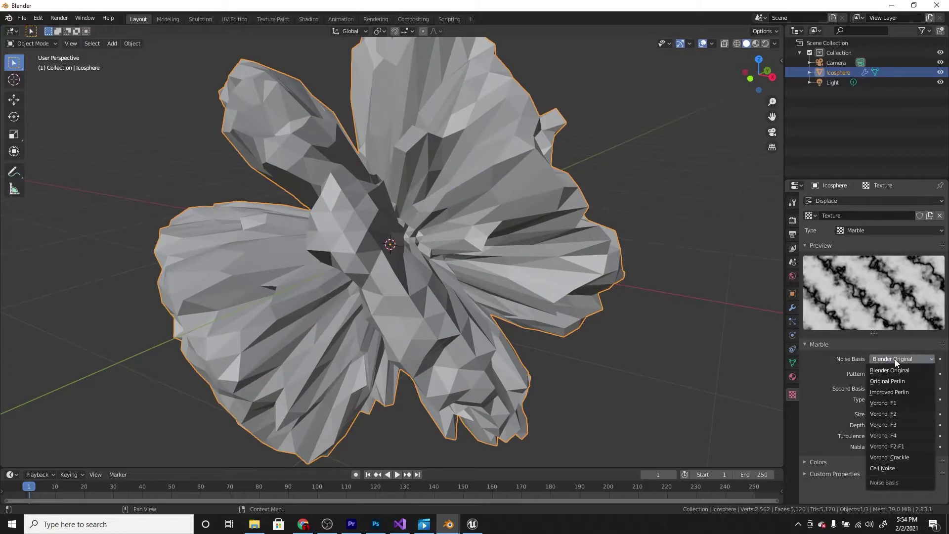
click(894, 406)
middle_drag(716, 346, 587, 307)
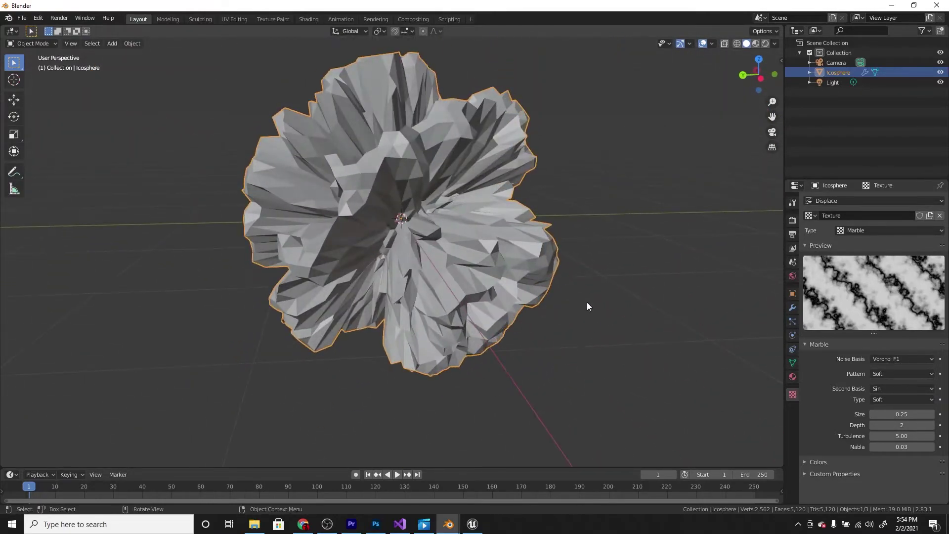
scroll(587, 302, up, 2)
scroll(682, 355, down, 1)
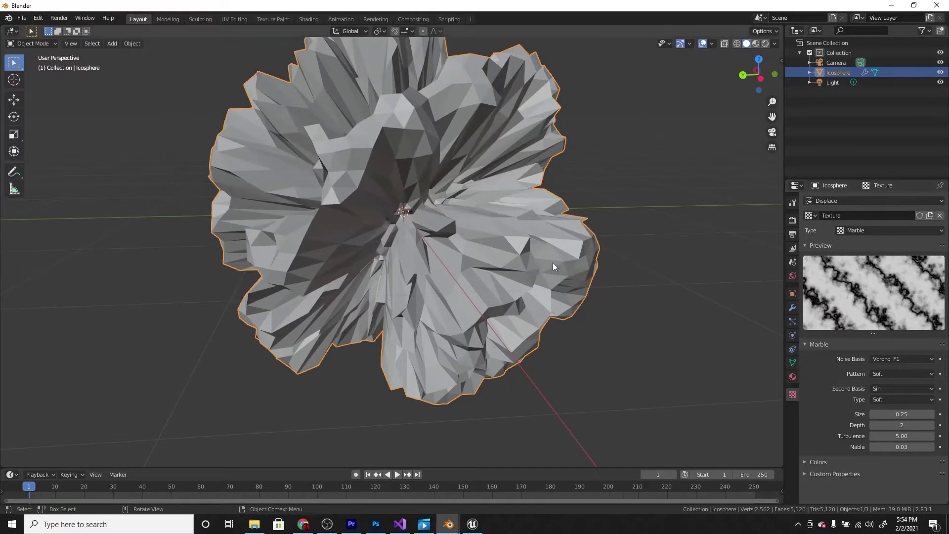
scroll(552, 262, down, 3)
middle_drag(465, 262, 499, 286)
scroll(465, 242, up, 3)
scroll(367, 229, down, 4)
scroll(449, 277, up, 4)
Step: Reduce the Displace modifier's strength to 0.100
click(792, 308)
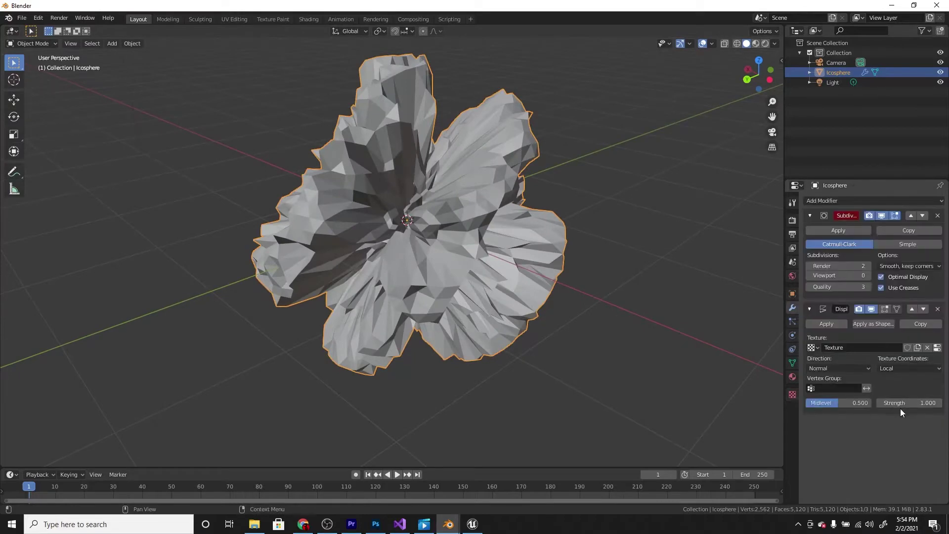
drag(909, 403, 865, 403)
middle_drag(519, 295, 666, 283)
scroll(666, 284, up, 2)
click(938, 404)
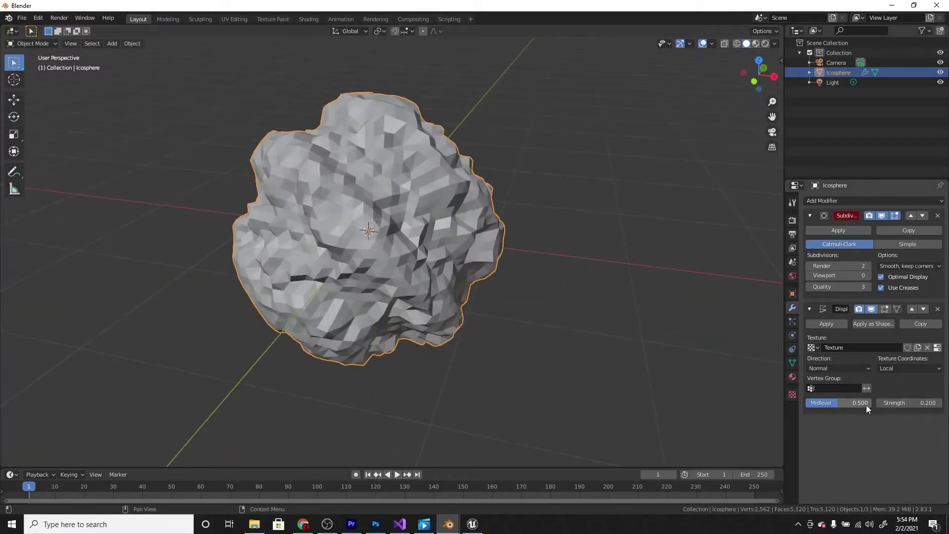
click(881, 404)
middle_drag(546, 293, 618, 301)
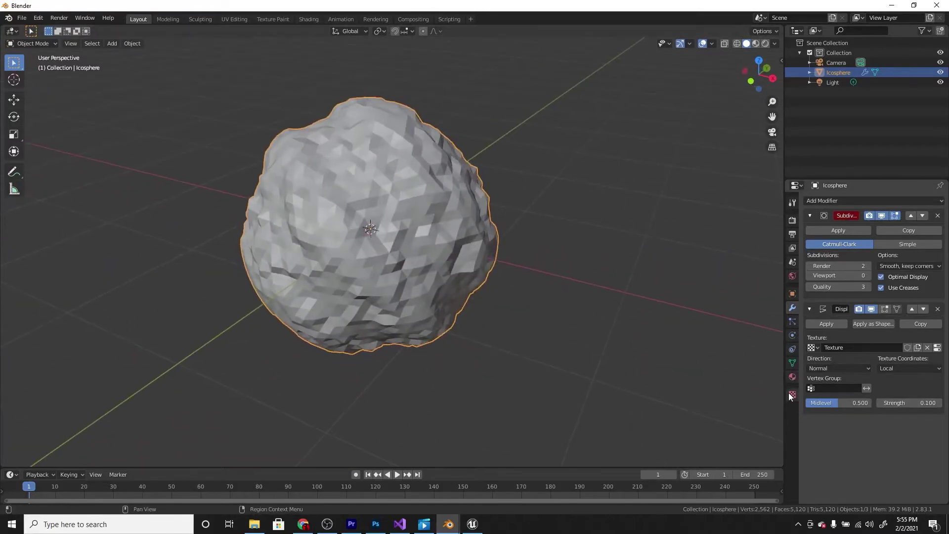
Step: Set the Marble texture's size to 2.00
click(791, 395)
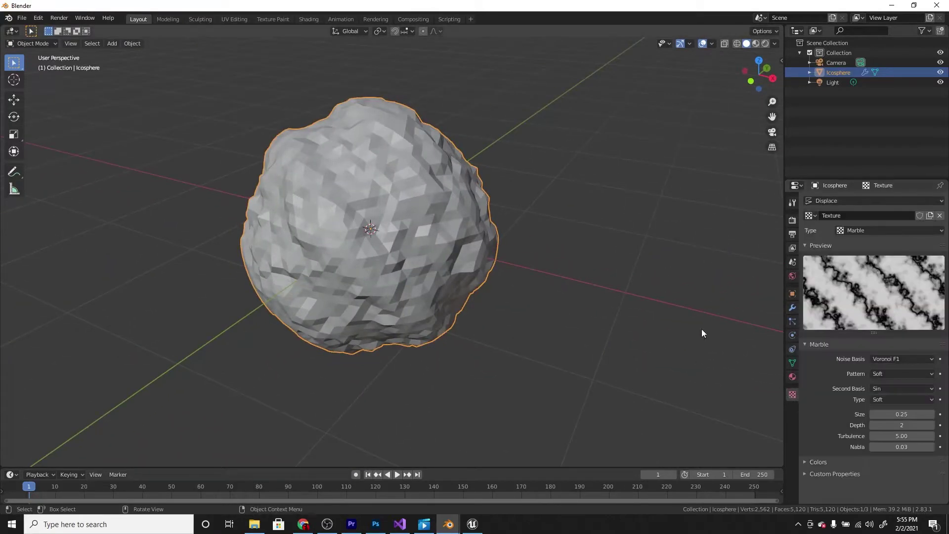
drag(908, 415, 937, 416)
click(899, 415)
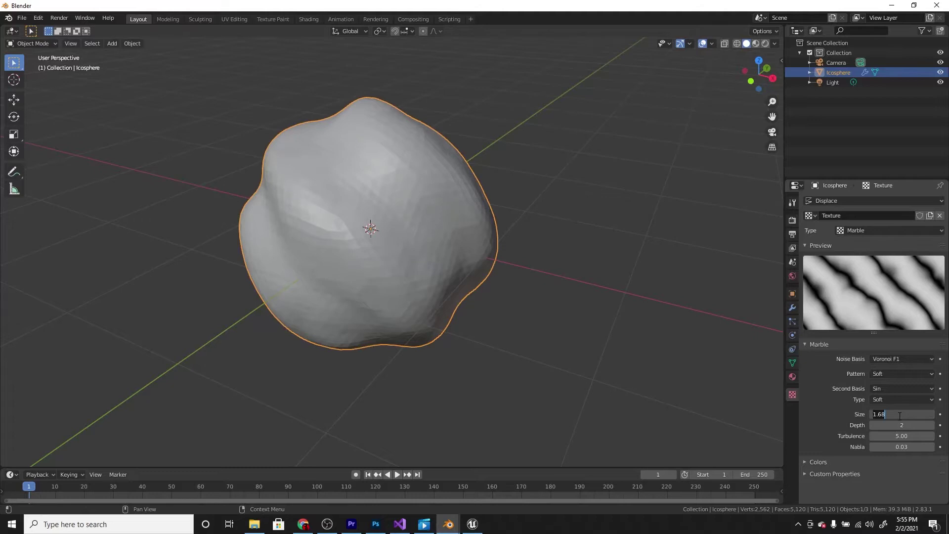
key(Return)
scroll(499, 291, up, 3)
scroll(480, 270, down, 4)
middle_drag(500, 290, 571, 282)
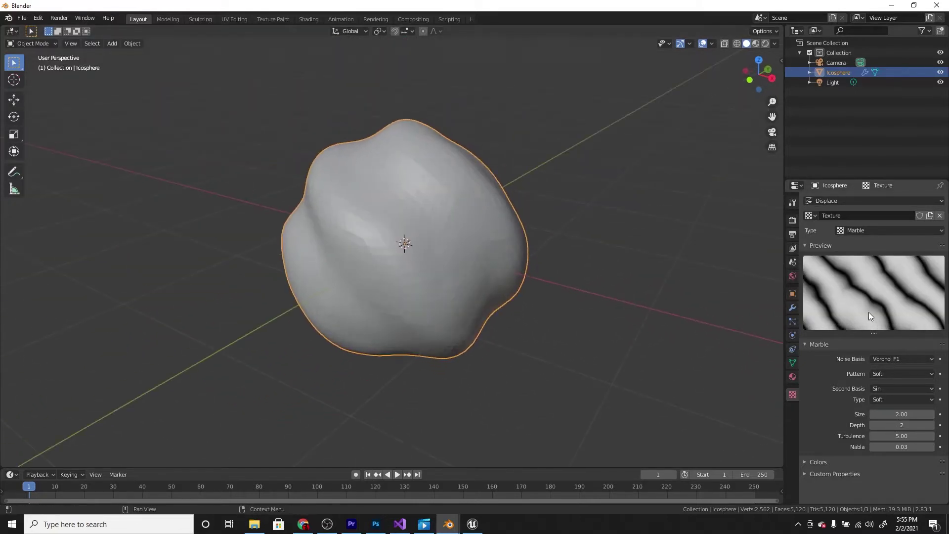
Step: Try a Marble texture size of 1.38 and restore the size to 2.00
mouse_move(912, 416)
mouse_down()
mouse_move(825, 417)
mouse_move(917, 416)
mouse_up()
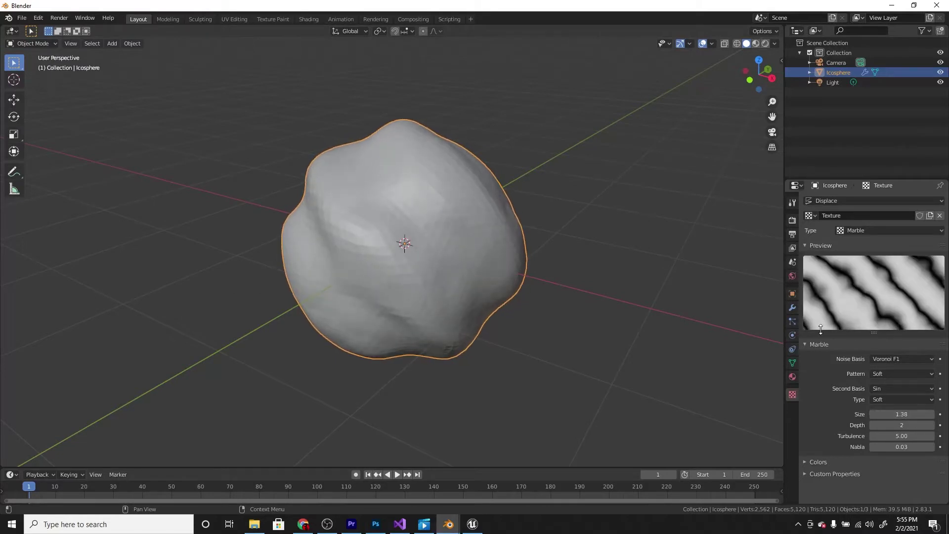
click(894, 414)
text(2)
key(Return)
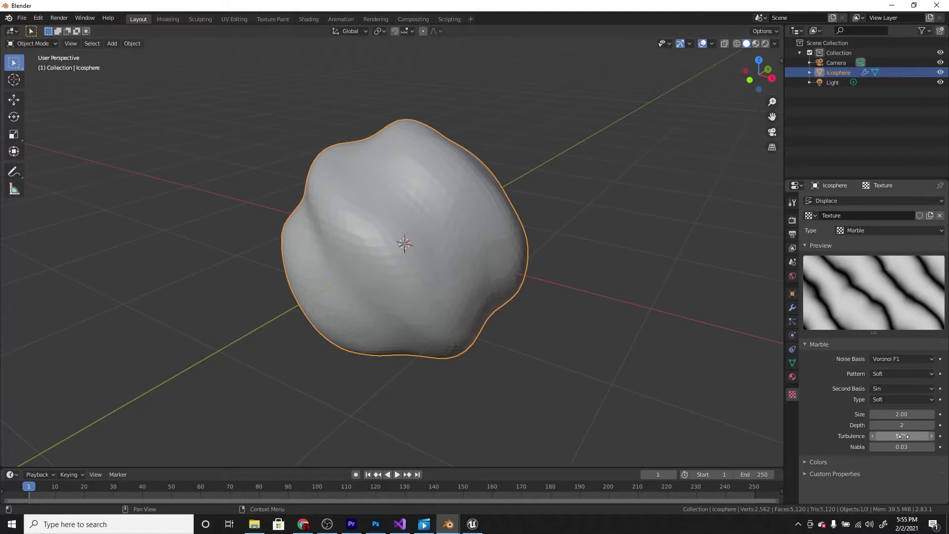
Step: Try a turbulence of 0.8 and a much higher turbulence on the Marble texture
middle_drag(603, 325, 583, 321)
scroll(583, 320, down, 1)
click(920, 432)
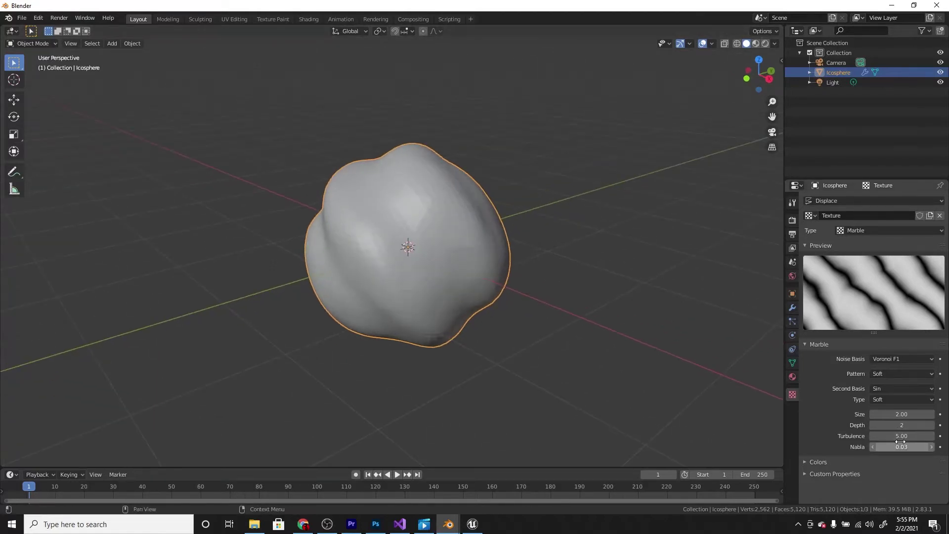
text(0.8)
key(Return)
drag(901, 436, 948, 435)
scroll(506, 300, up, 4)
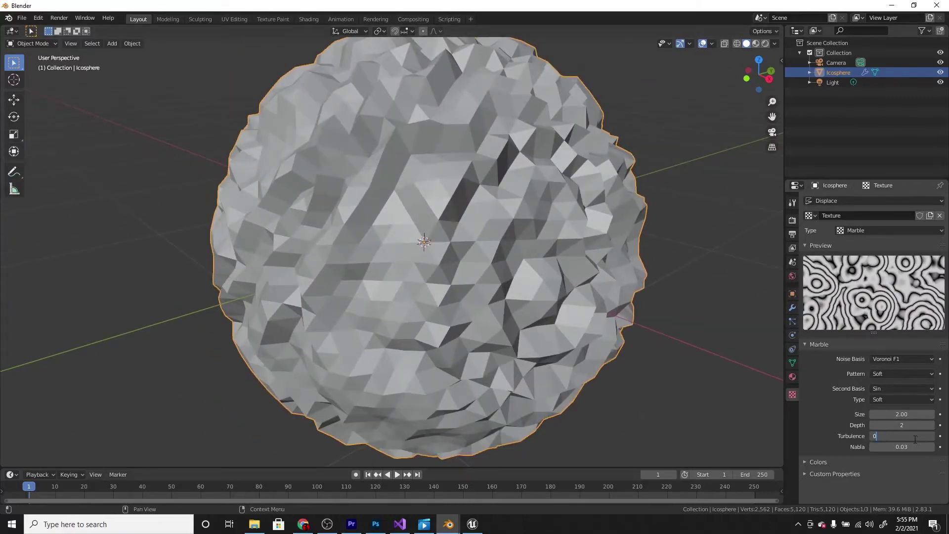
Step: Set the Marble texture's turbulence to 0
key(Return)
scroll(608, 332, down, 2)
middle_drag(595, 325, 517, 338)
scroll(558, 349, up, 1)
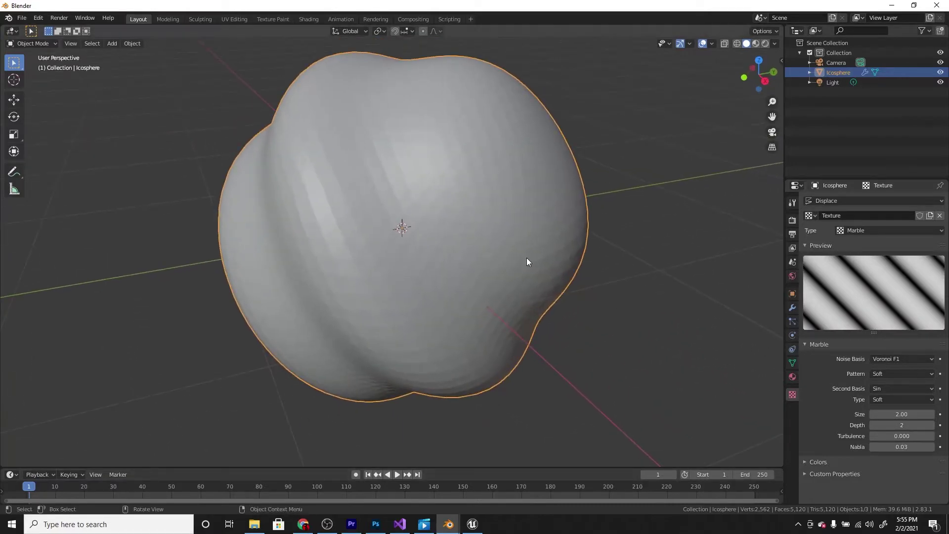
Step: Set the Subdivision modifier's viewport level to 2 on the ico sphere
scroll(526, 262, down, 2)
scroll(547, 268, up, 4)
click(793, 308)
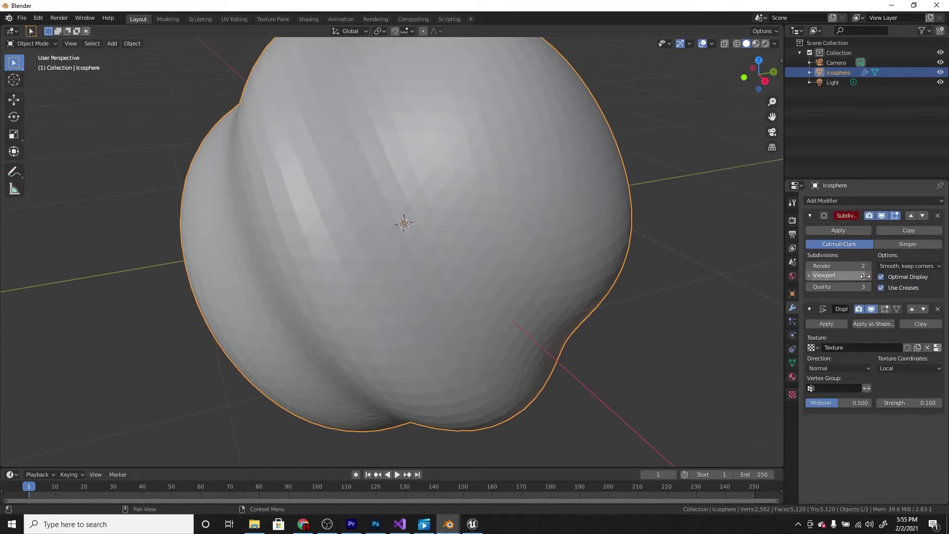
click(868, 275)
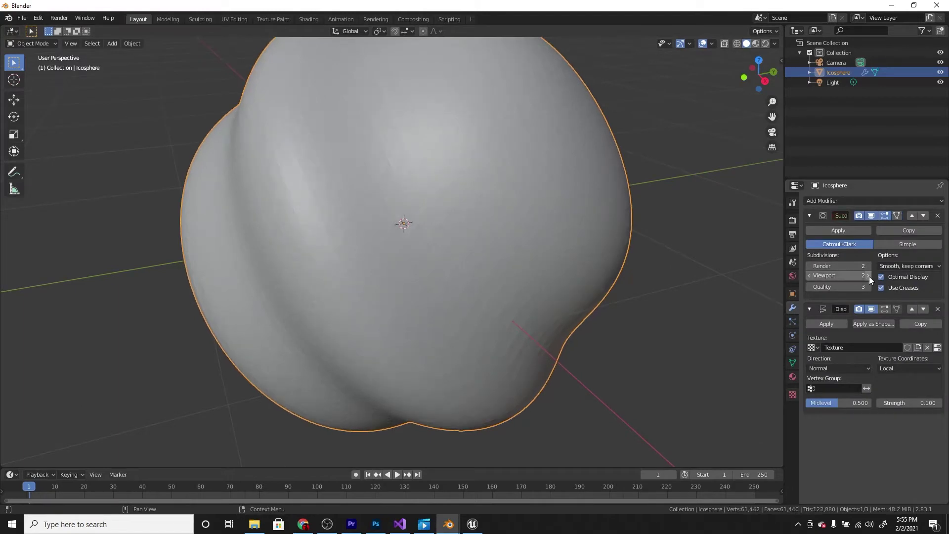
scroll(512, 212, down, 2)
middle_drag(576, 236, 524, 248)
scroll(568, 245, up, 3)
scroll(524, 249, down, 2)
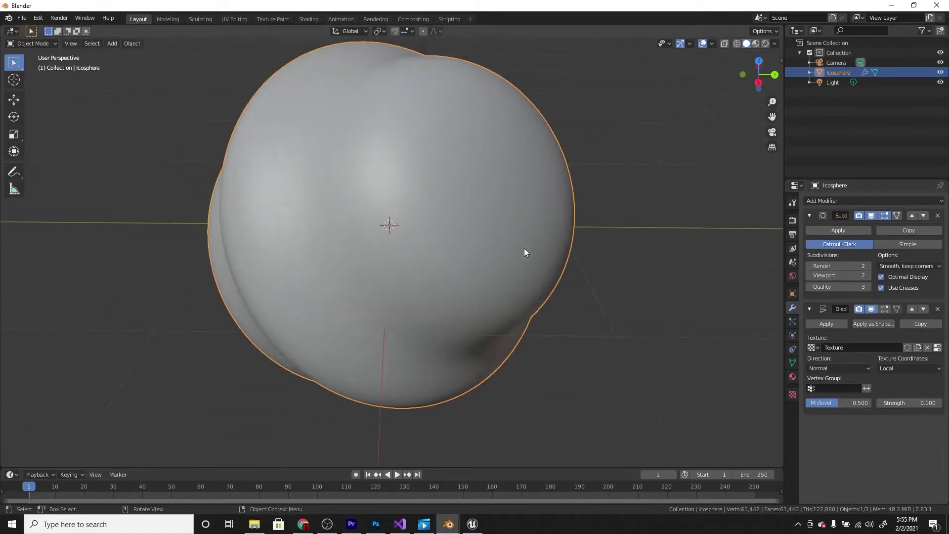
key(alt+a)
middle_drag(428, 245, 512, 241)
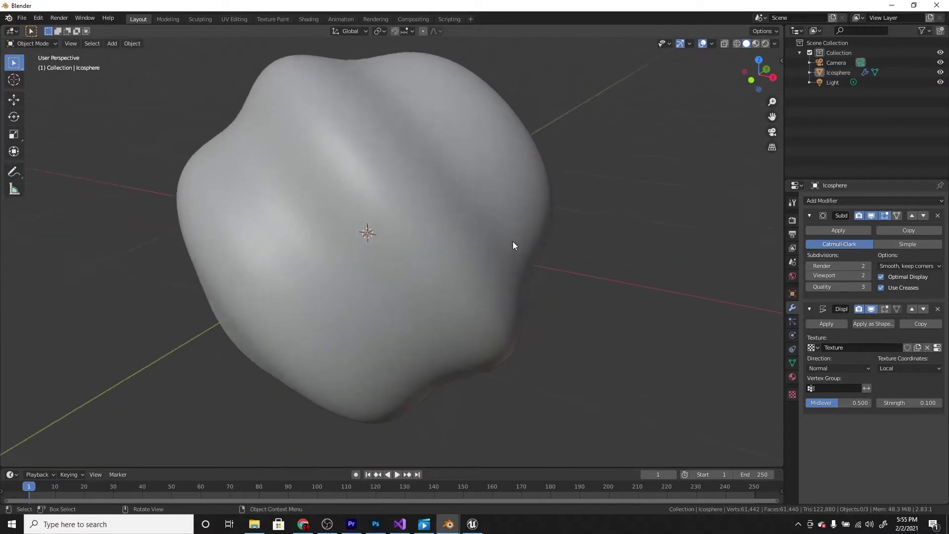
scroll(509, 241, up, 1)
scroll(474, 232, down, 3)
Step: Try flat shading on the ico sphere and restore smooth shading
click(422, 206)
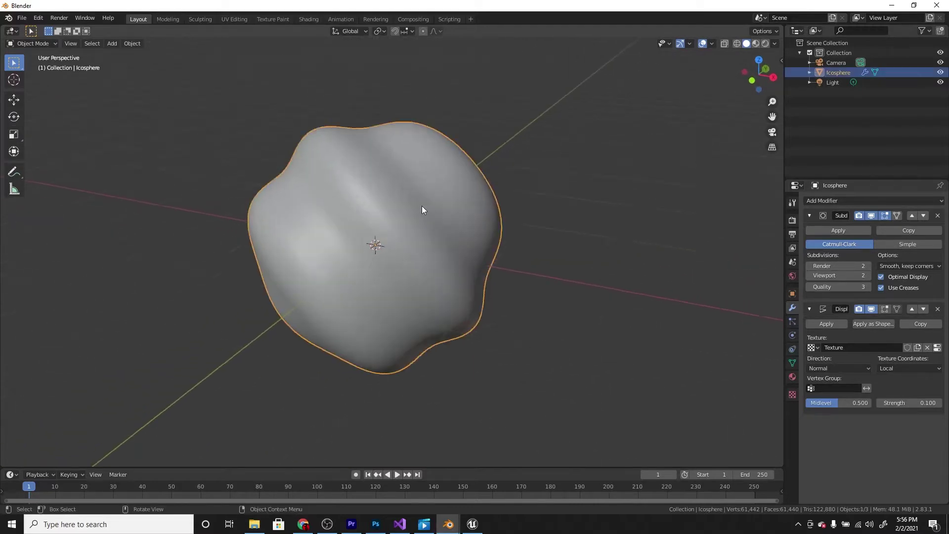
scroll(422, 206, up, 5)
scroll(447, 167, down, 1)
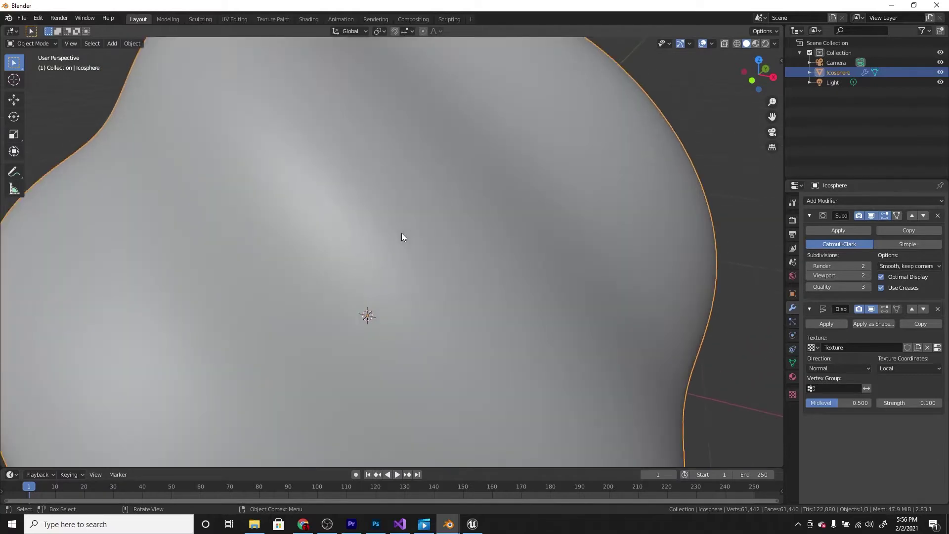
scroll(401, 233, up, 1)
right_click(440, 234)
click(452, 245)
right_click(488, 226)
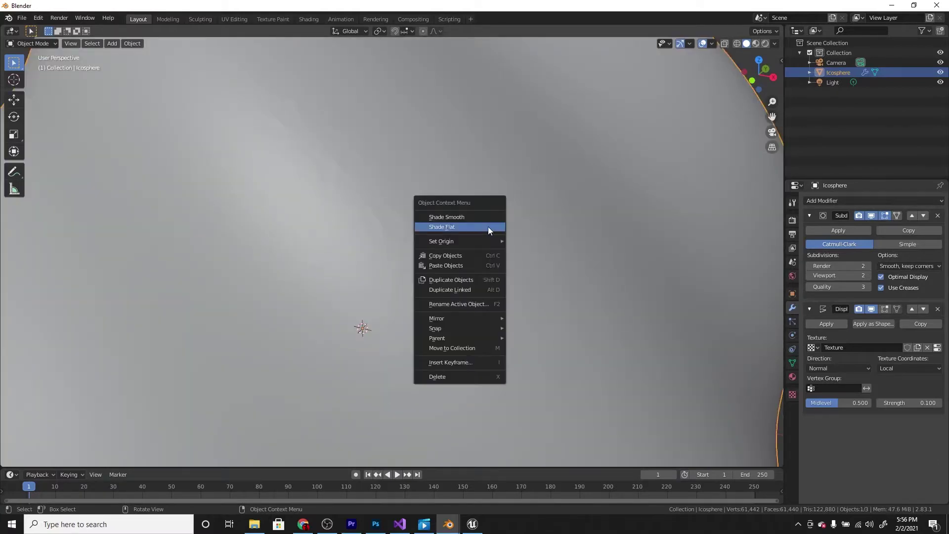
click(485, 217)
scroll(483, 213, down, 7)
middle_drag(481, 217, 433, 226)
click(624, 203)
scroll(365, 270, up, 3)
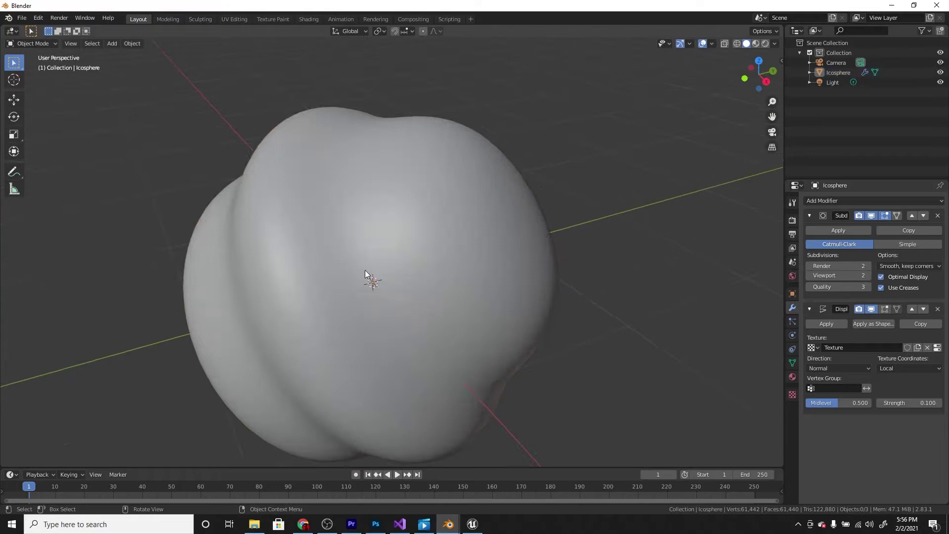
scroll(364, 270, down, 3)
middle_drag(387, 285, 405, 270)
Step: Enlarge the timeline and keyframe the Marble texture's turbulence at 0 on frame 1
click(792, 394)
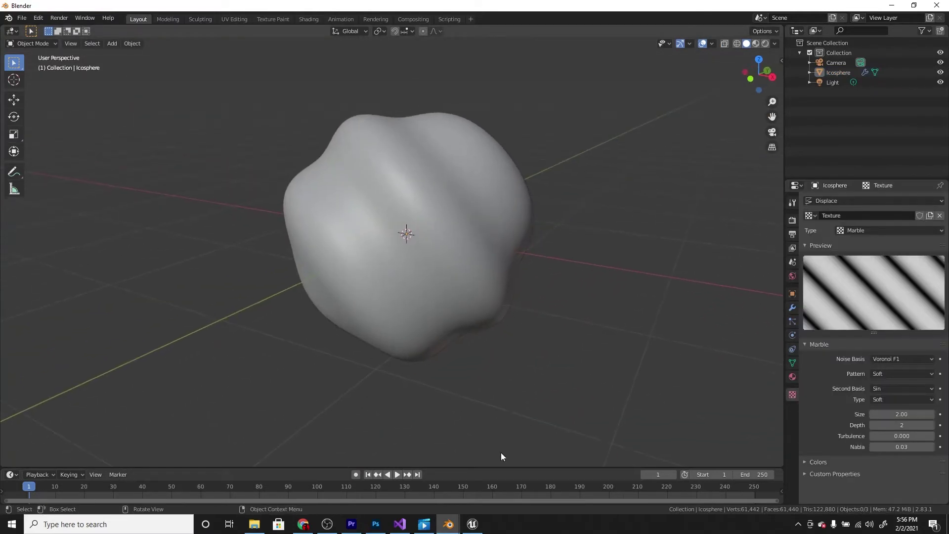
drag(500, 468, 500, 413)
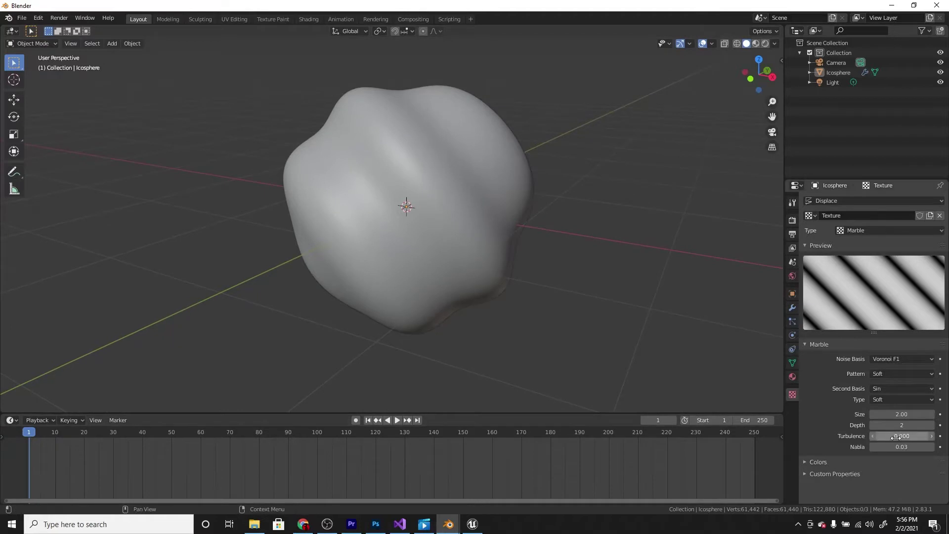
mouse_move(901, 435)
mouse_down()
mouse_move(920, 436)
mouse_move(900, 436)
mouse_up()
key(Return)
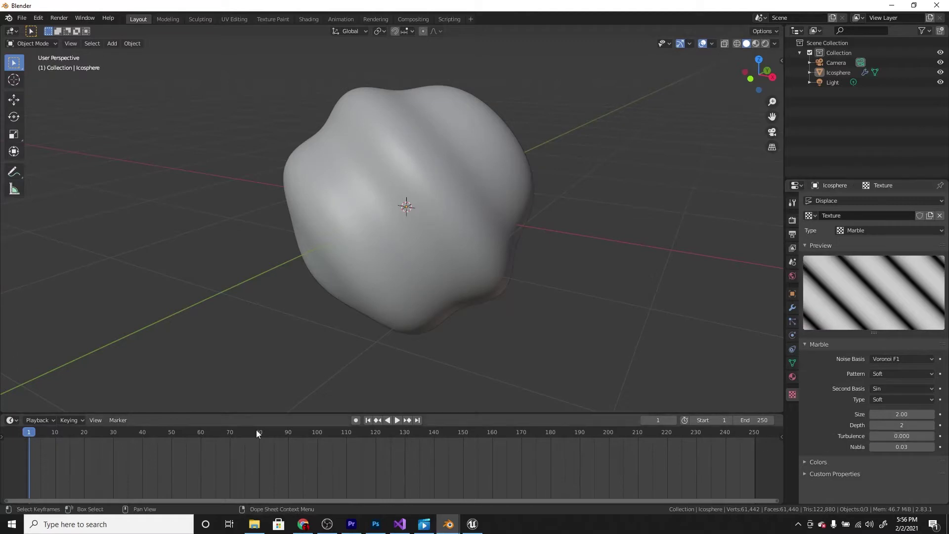
click(12, 435)
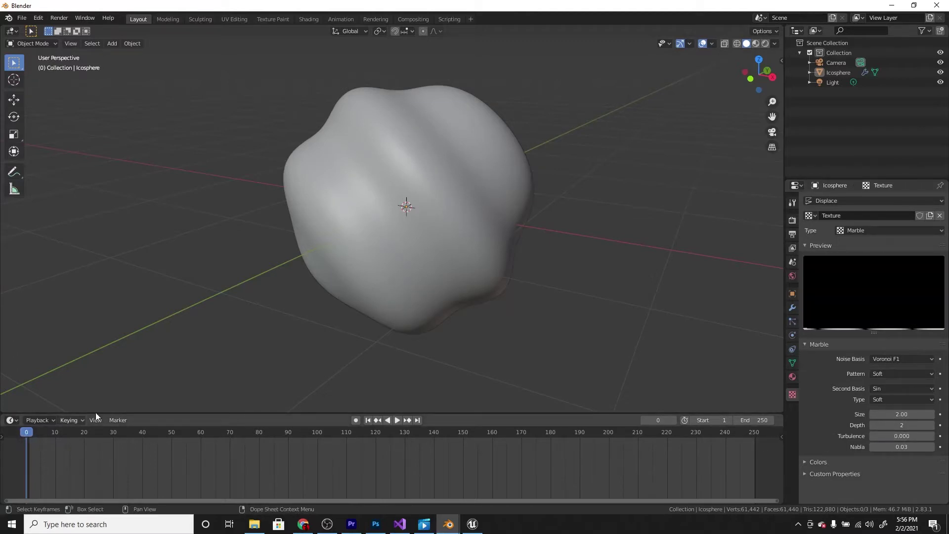
click(28, 431)
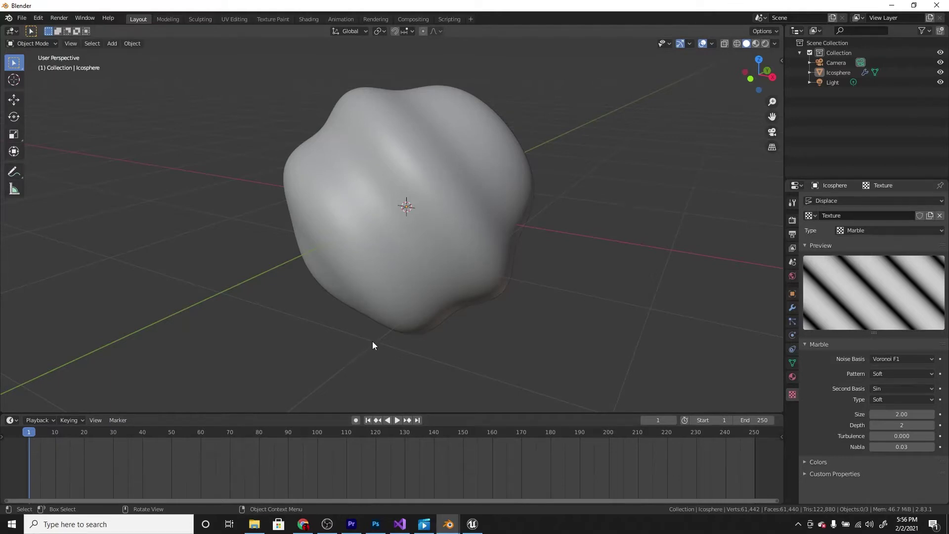
scroll(372, 341, down, 2)
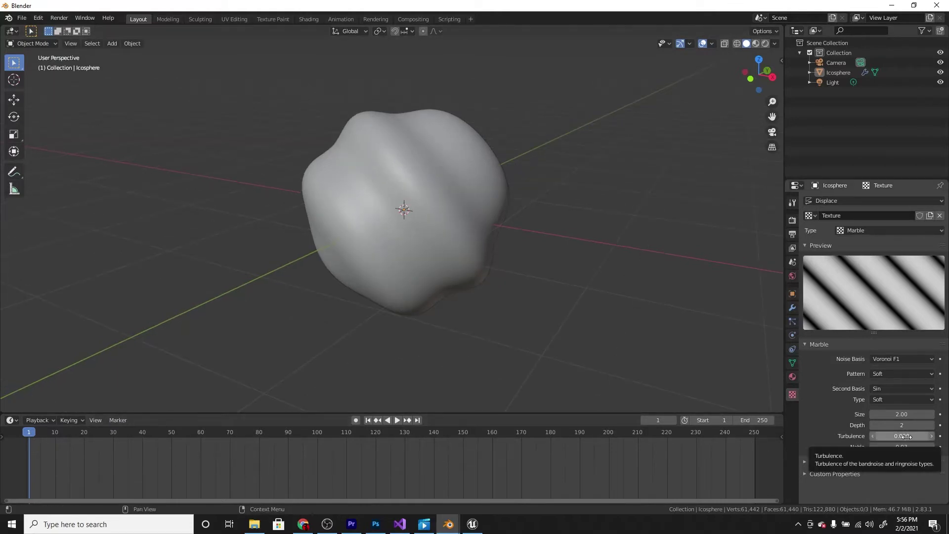
key(i)
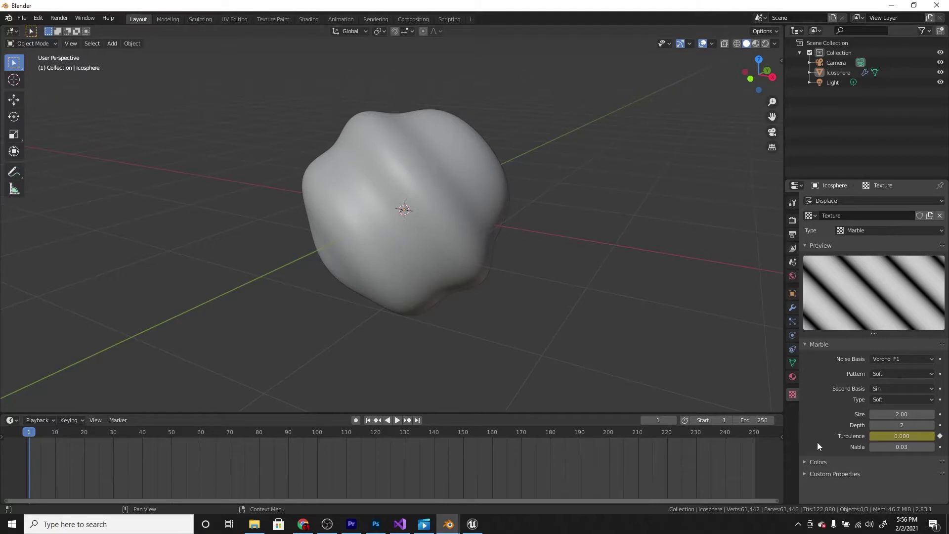
Step: Go to frame 250 and try turbulence values of 100 and 200 on the Marble texture
key(space)
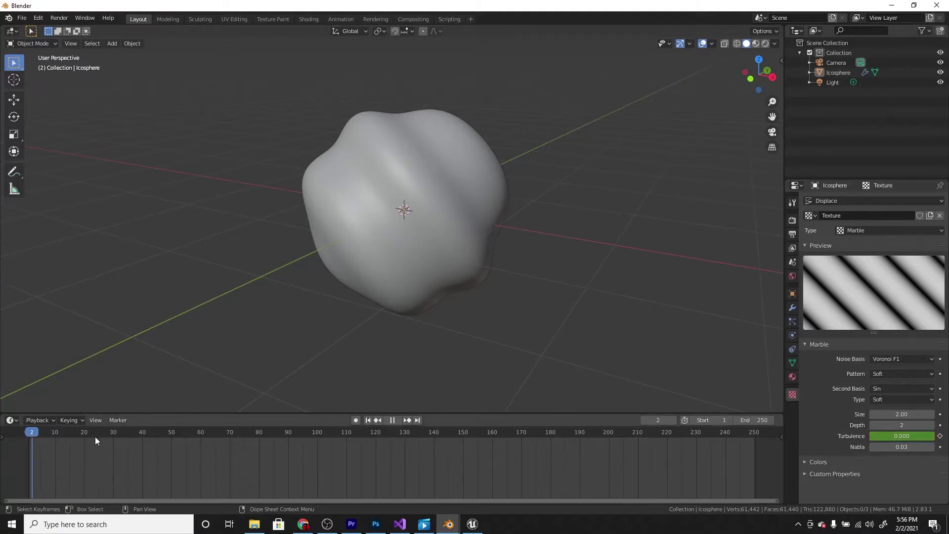
drag(753, 453, 755, 452)
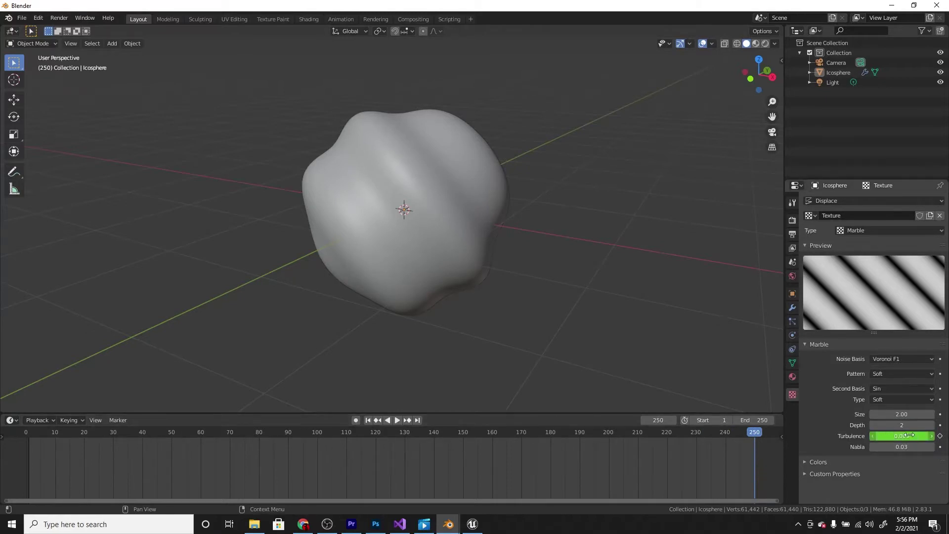
mouse_move(908, 435)
mouse_down()
mouse_move(948, 435)
mouse_move(893, 435)
mouse_move(919, 438)
mouse_up()
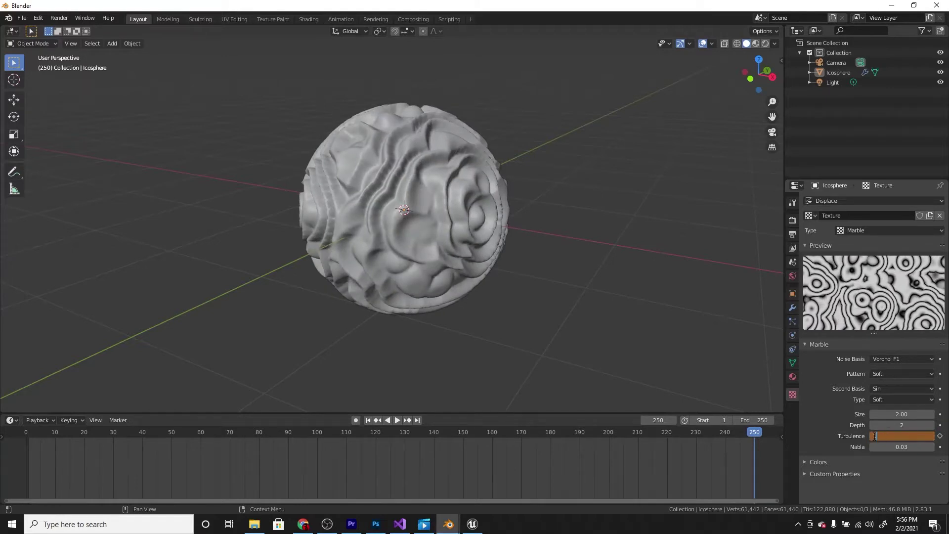
key(Return)
scroll(558, 346, up, 2)
middle_drag(555, 342, 580, 353)
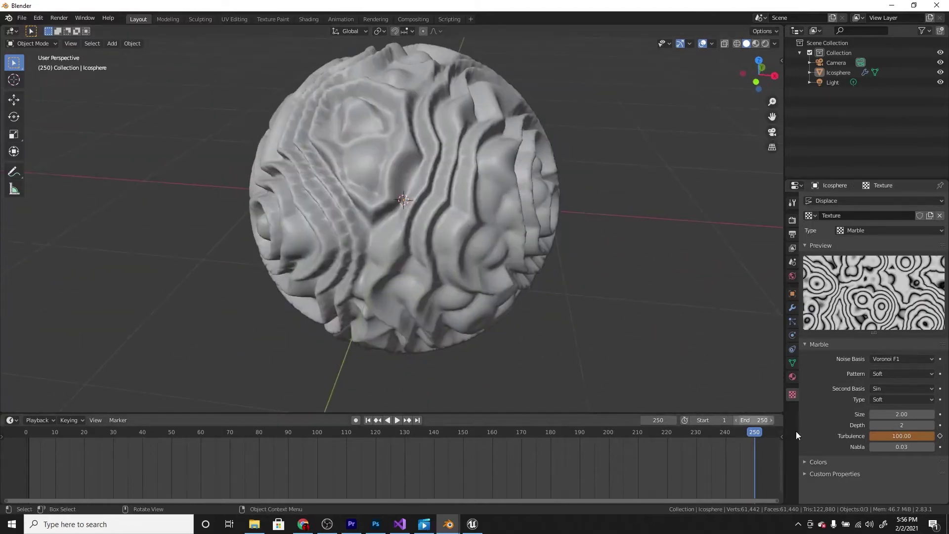
key(Return)
middle_drag(444, 317, 653, 391)
Step: Set the Marble texture's turbulence to 150 and keyframe it on frame 250
click(899, 435)
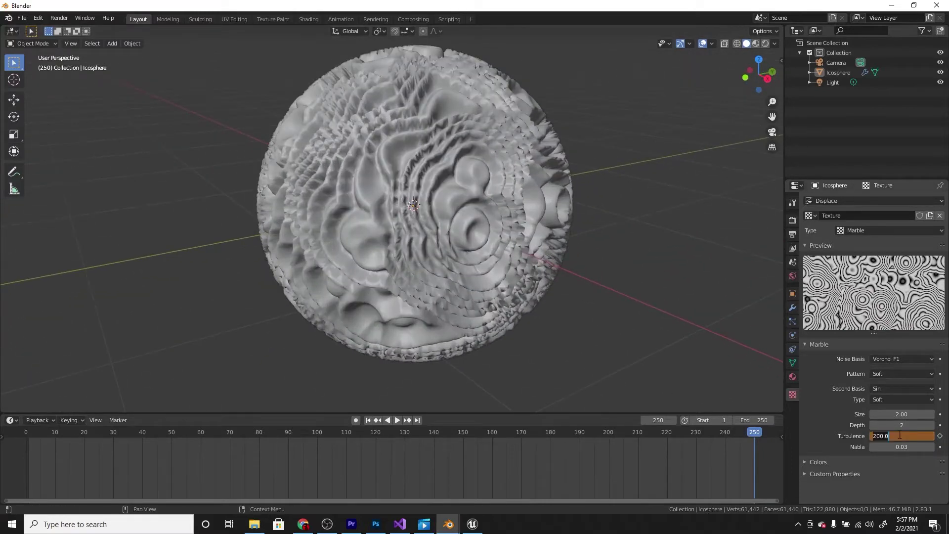
key(Return)
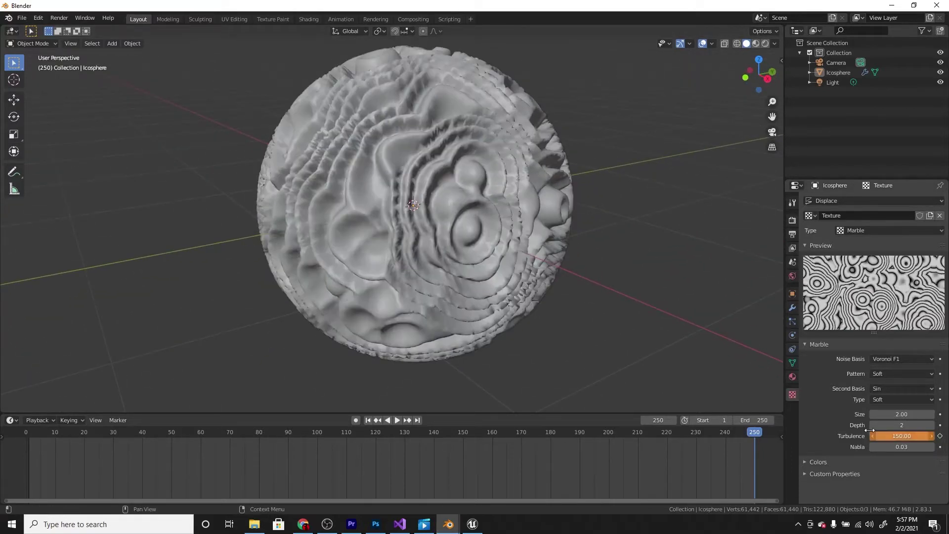
middle_drag(470, 321, 652, 390)
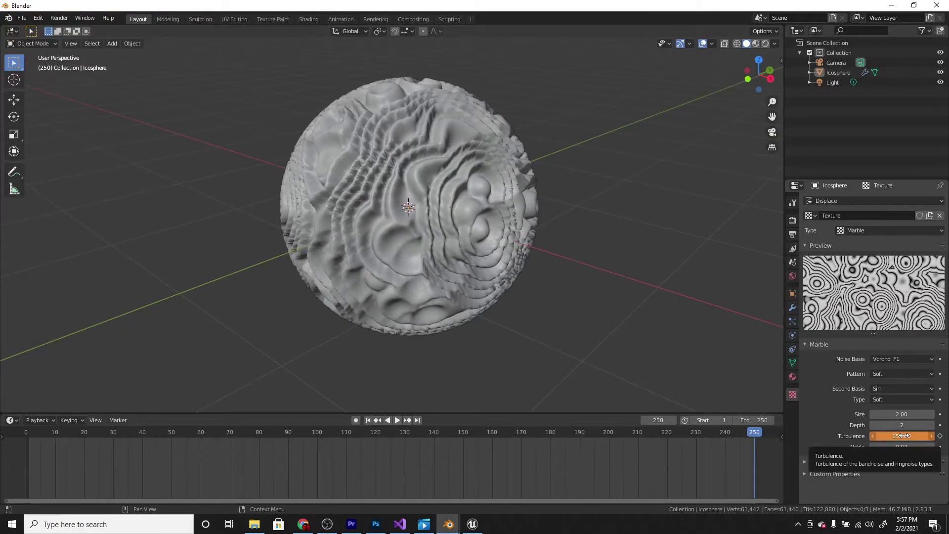
key(i)
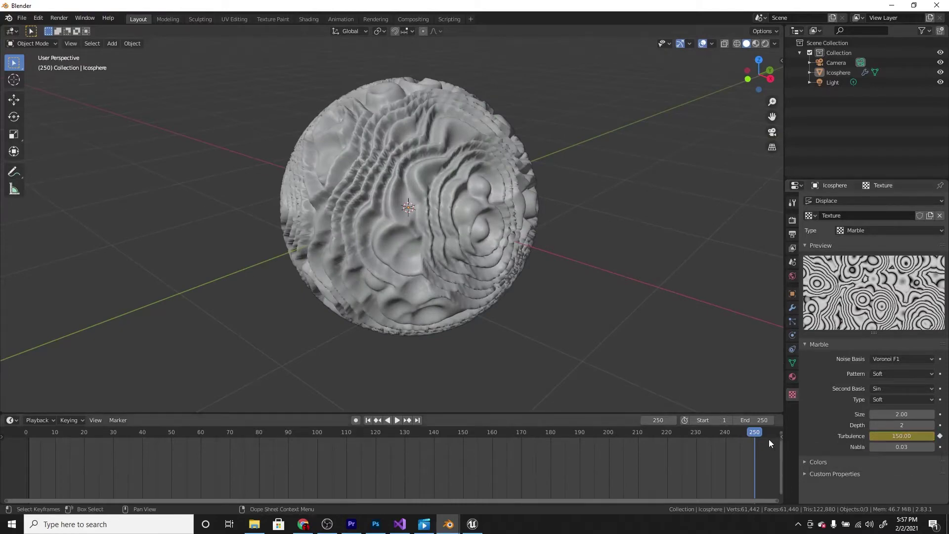
Step: Play the turbulence animation from frame 1 and examine the deforming sphere from several angles
key(ctrl+shift+space)
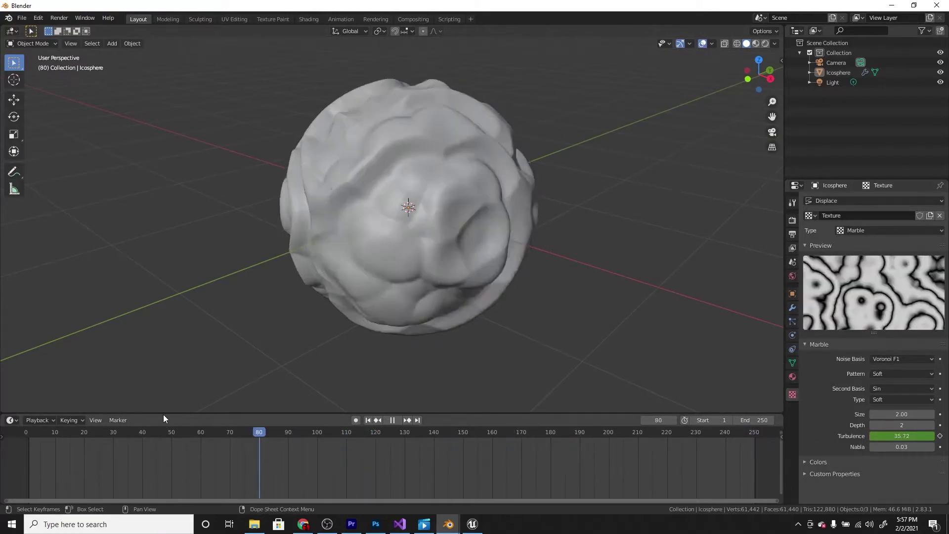
drag(163, 414, 29, 448)
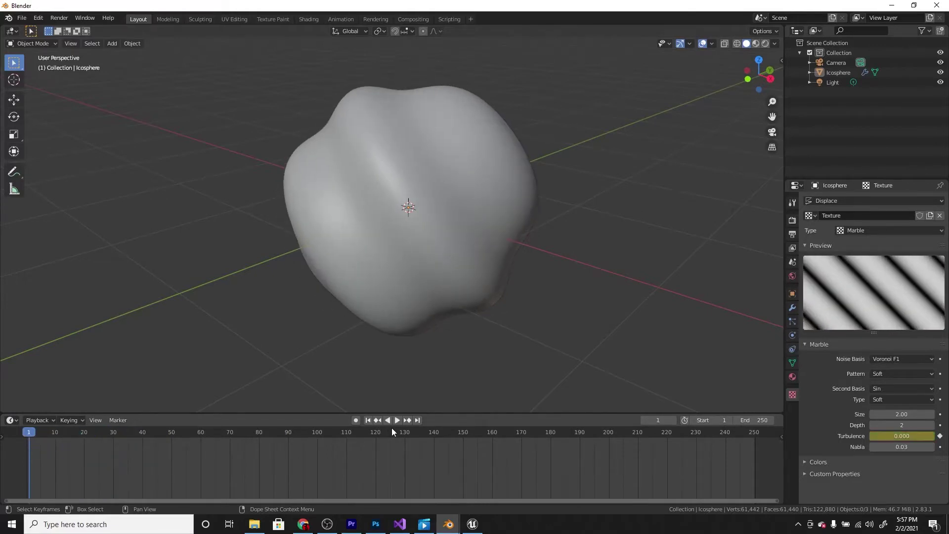
click(396, 420)
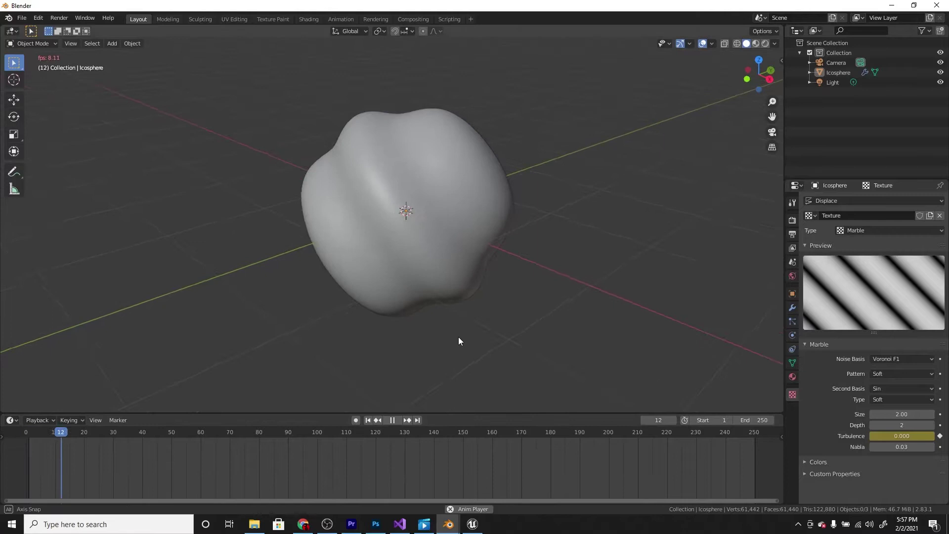
middle_drag(458, 337, 429, 339)
scroll(494, 315, up, 3)
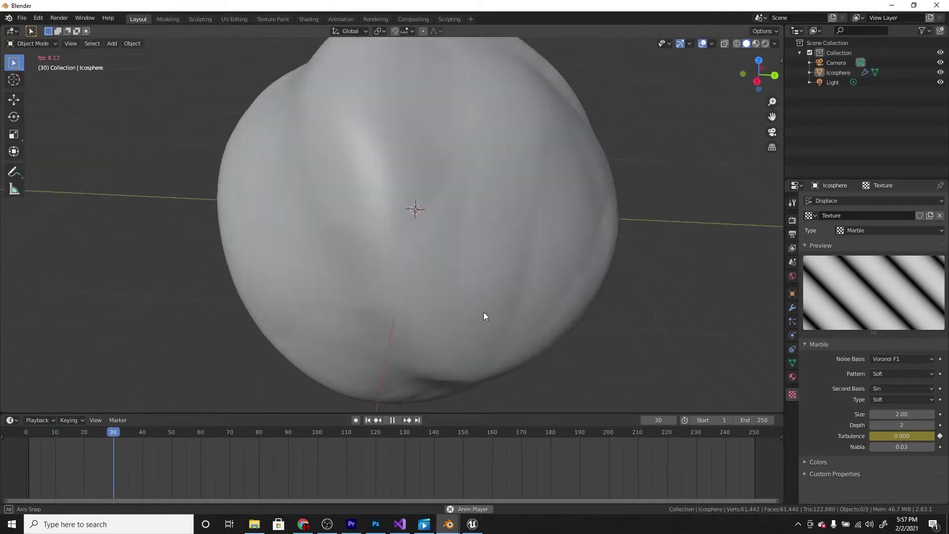
scroll(484, 312, down, 4)
middle_drag(483, 319, 503, 348)
Step: Lower the Subdivision modifier's viewport level to 1 while the animation plays
click(792, 307)
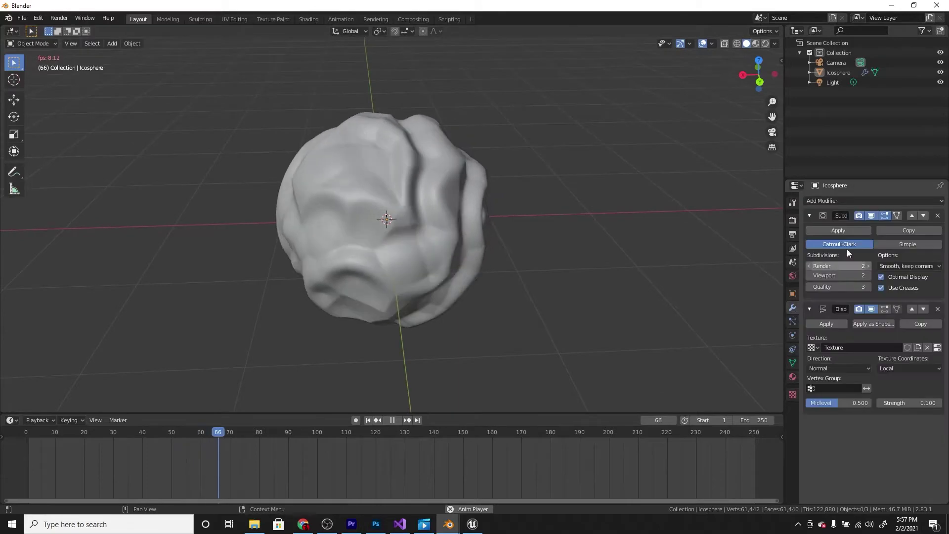
click(810, 276)
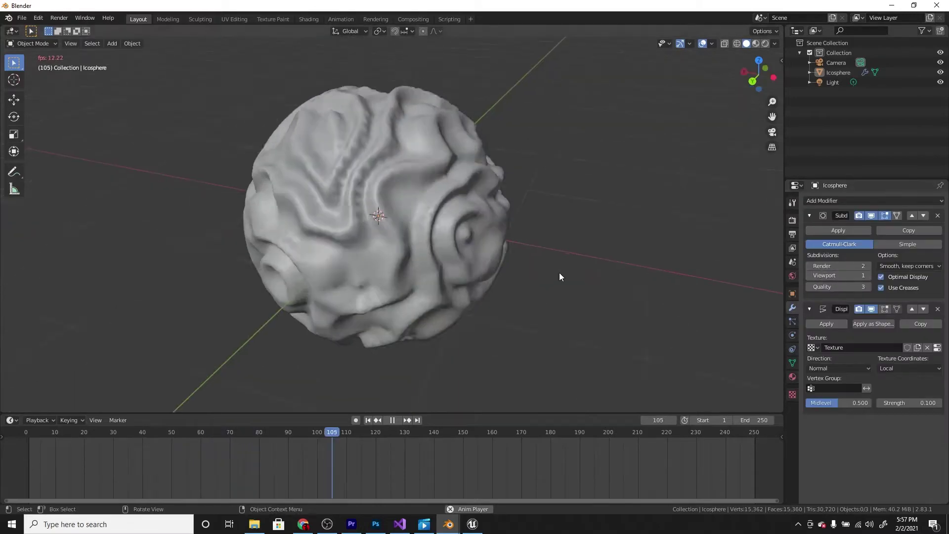
scroll(559, 272, up, 1)
middle_drag(559, 272, 481, 279)
scroll(527, 311, down, 1)
scroll(538, 308, up, 2)
middle_drag(542, 307, 580, 307)
scroll(559, 299, down, 2)
scroll(580, 306, up, 2)
scroll(580, 306, down, 1)
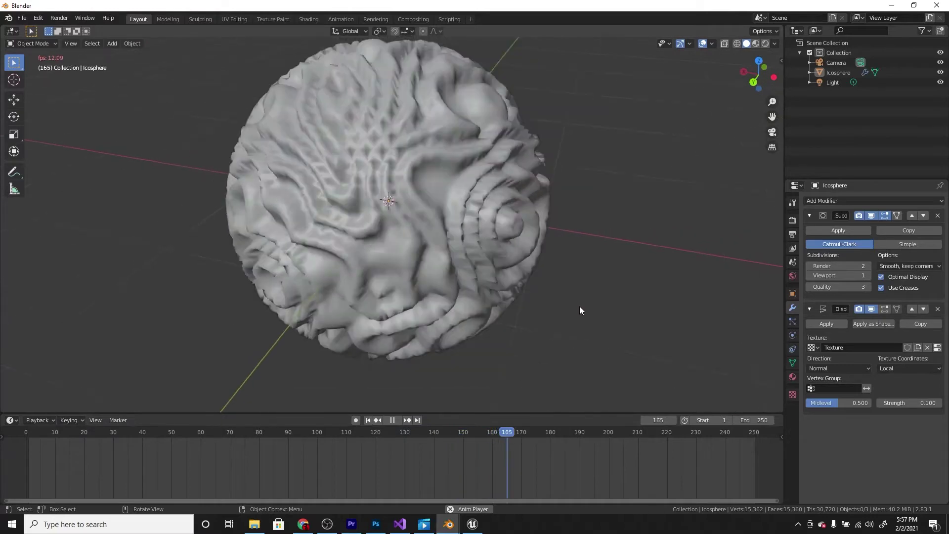
scroll(579, 310, down, 2)
Step: Set the Subdivision modifier's viewport level back to 2 during playback
click(865, 275)
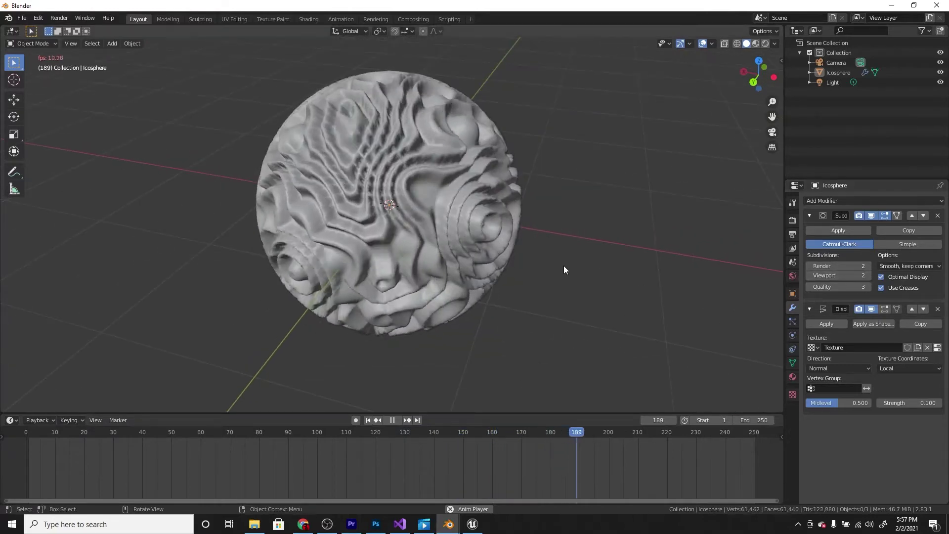
scroll(566, 267, up, 2)
scroll(568, 269, down, 4)
middle_drag(538, 265, 497, 259)
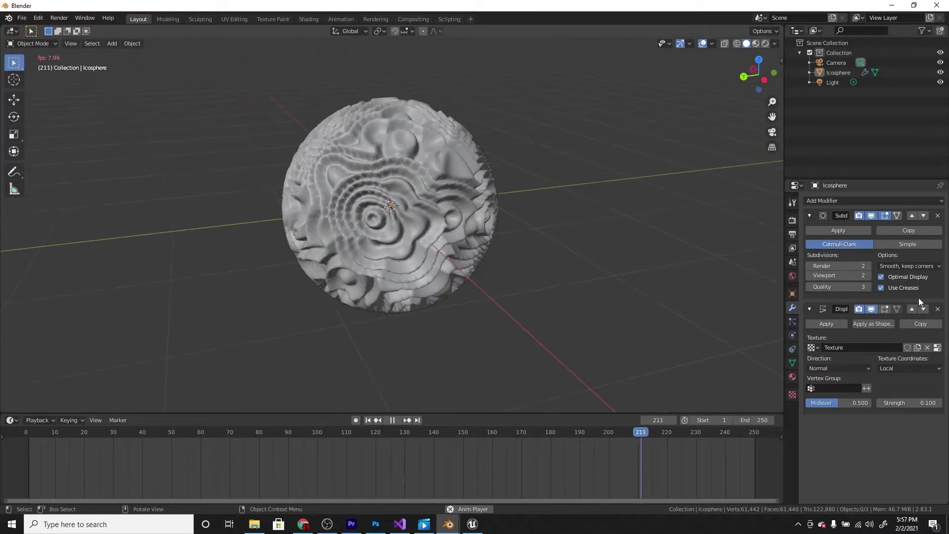
Step: Try viewport subdivision levels of 3 and 4 and examine the displaced surface up close
click(868, 276)
scroll(537, 256, up, 3)
scroll(538, 256, down, 1)
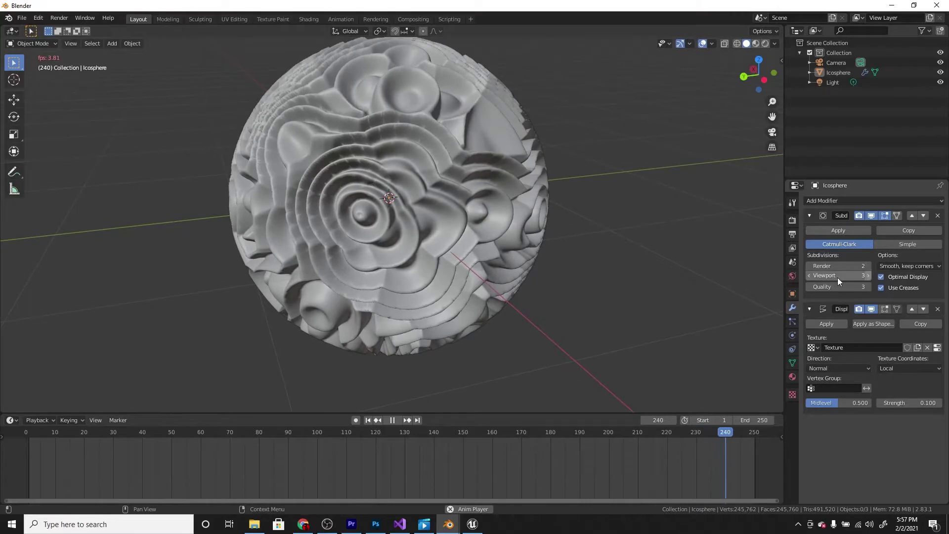
click(868, 276)
scroll(550, 254, up, 2)
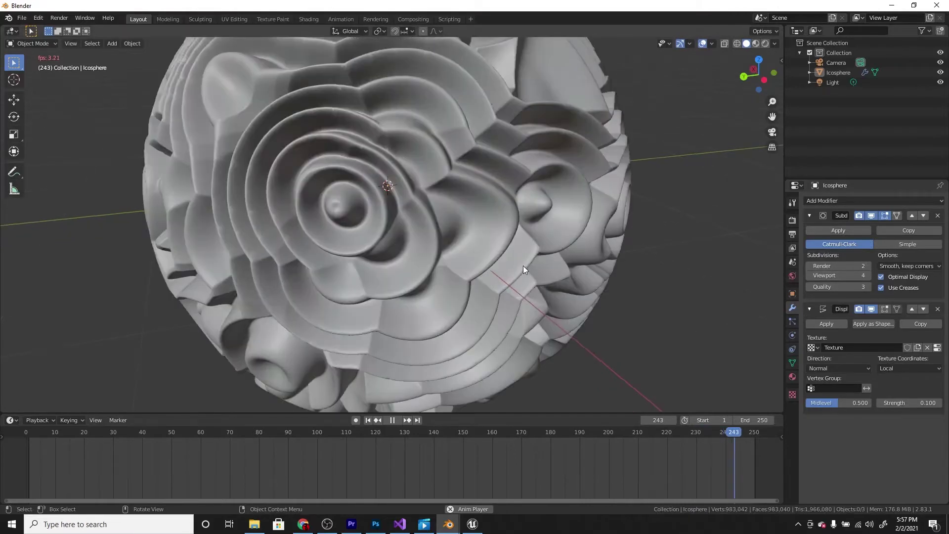
scroll(673, 286, up, 1)
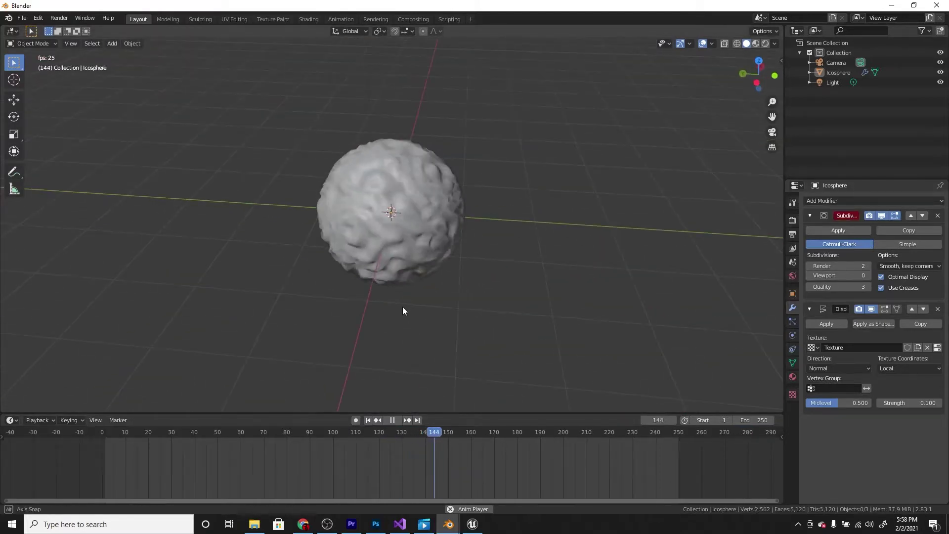
Step: Examine the low-resolution displaced sphere from several angles and distances as the animation plays
scroll(459, 315, up, 2)
scroll(481, 314, down, 2)
mouse_move(489, 312)
middle_down()
mouse_move(370, 307)
mouse_move(496, 299)
middle_up()
scroll(411, 288, up, 2)
scroll(392, 290, down, 2)
scroll(495, 299, up, 1)
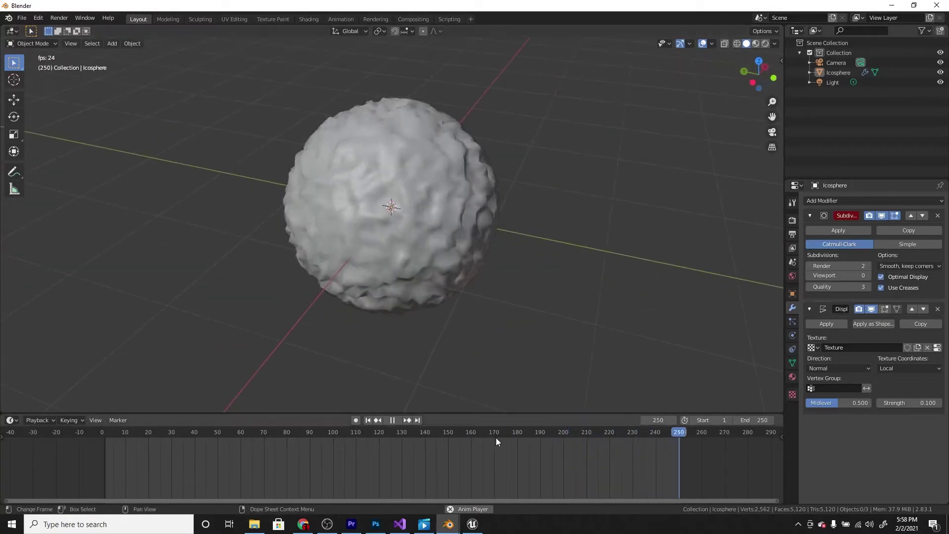
Step: Return the timeline to frame 0 and stop the animation playback
drag(174, 431, 100, 438)
key(space)
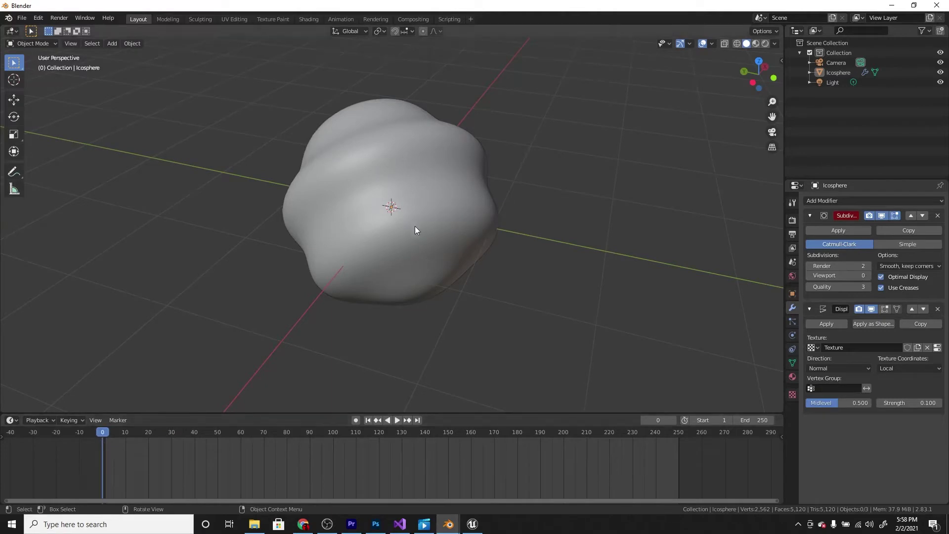
middle_drag(414, 227, 512, 283)
Step: Add a Plain Axes empty at the centre of the ico sphere
key(shift+a)
mouse_move(512, 282)
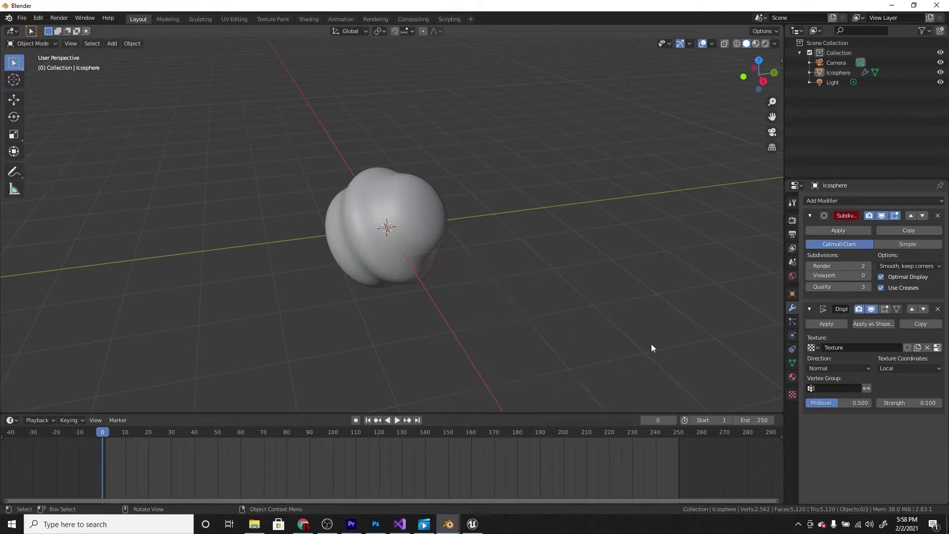
middle_drag(651, 346, 306, 266)
scroll(307, 266, up, 3)
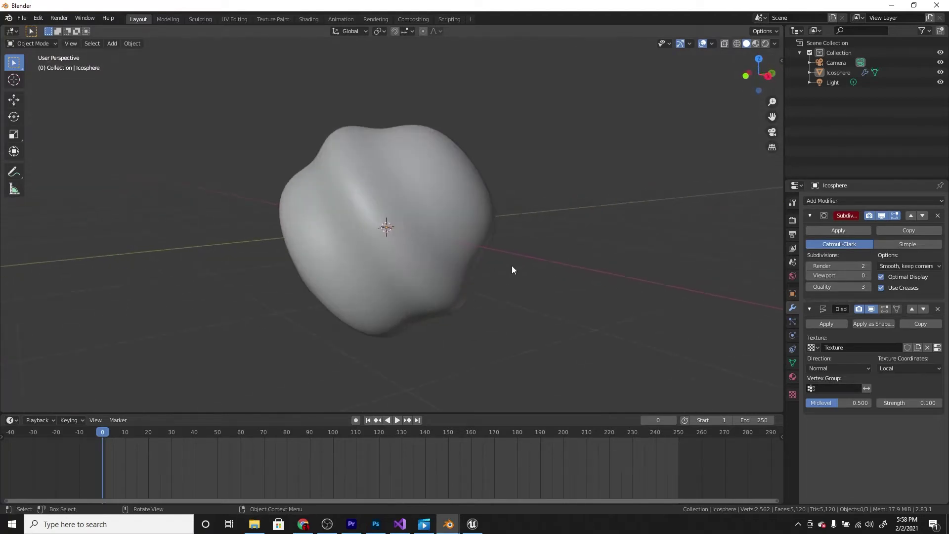
key(shift+a)
mouse_move(470, 361)
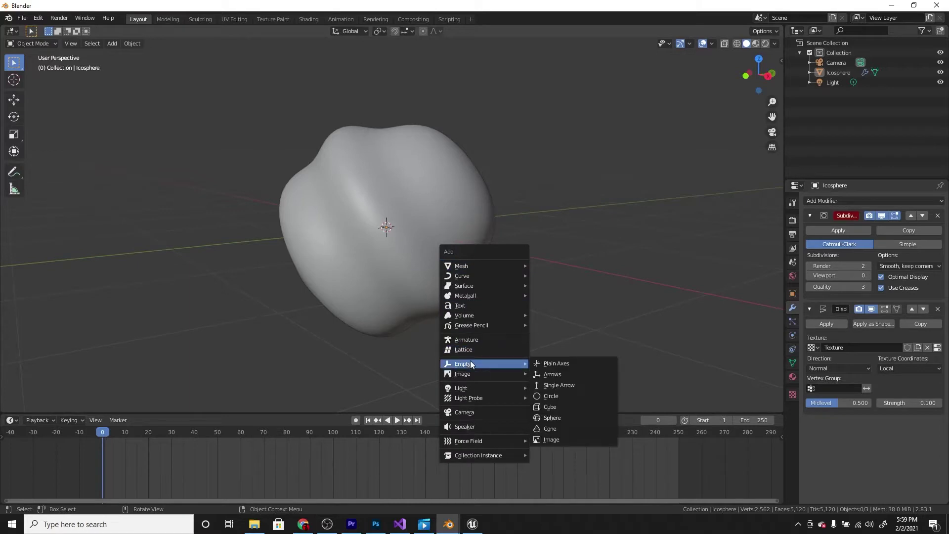
click(580, 366)
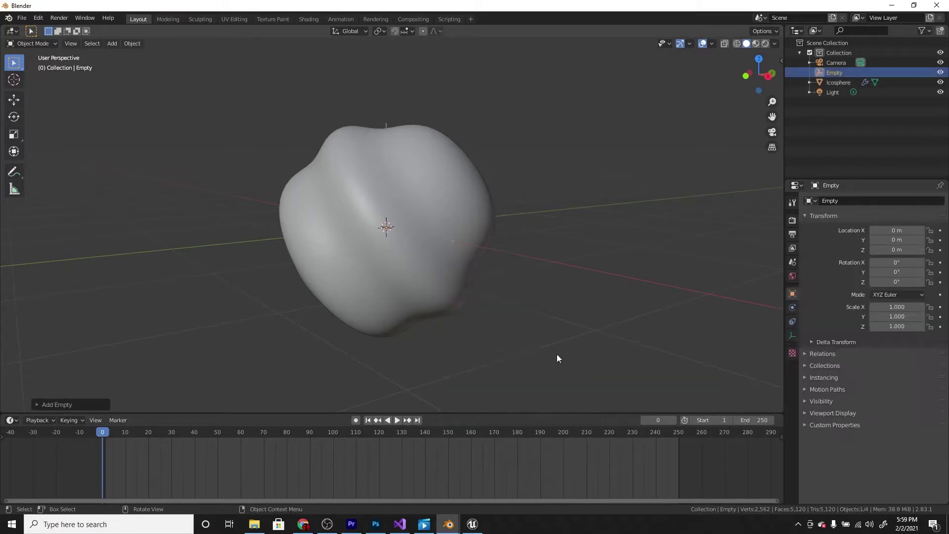
Step: Scale the empty up uniformly to about 2.25 so its axes extend beyond the sphere
middle_drag(556, 354, 464, 252)
key(s)
click(581, 294)
mouse_move(581, 295)
middle_down()
mouse_move(460, 289)
mouse_move(588, 307)
middle_up()
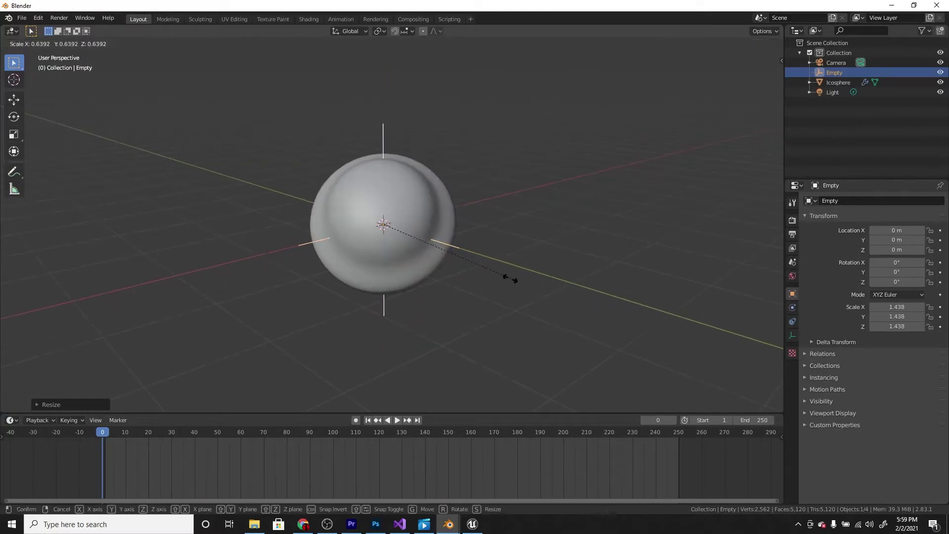
scroll(543, 287, up, 2)
scroll(534, 289, down, 2)
scroll(553, 280, up, 2)
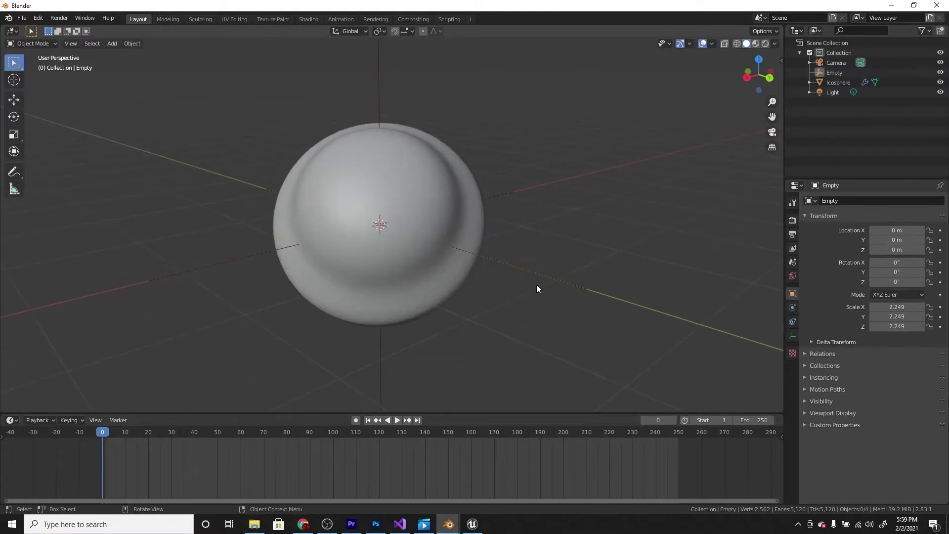
scroll(548, 307, down, 3)
Step: Add a second camera at the world origin inside the sphere
key(shift+a)
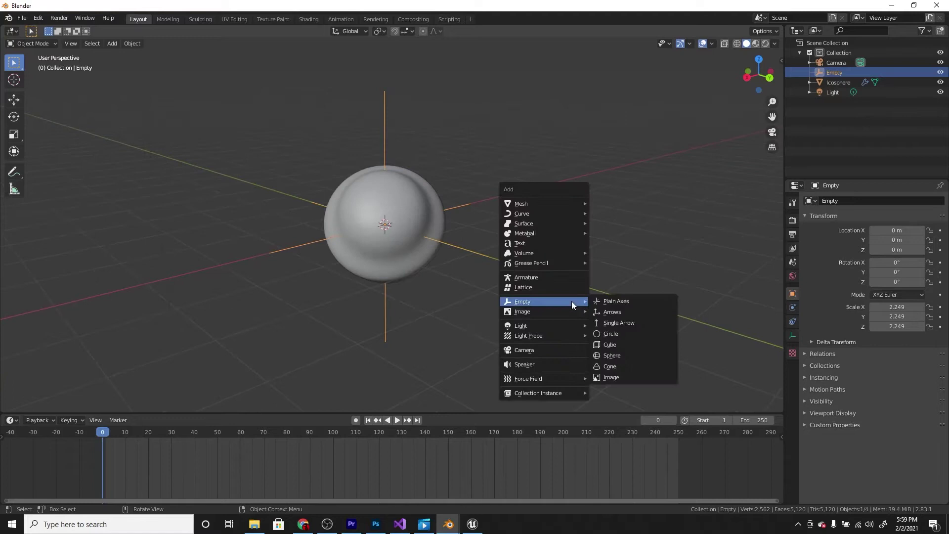
mouse_move(538, 200)
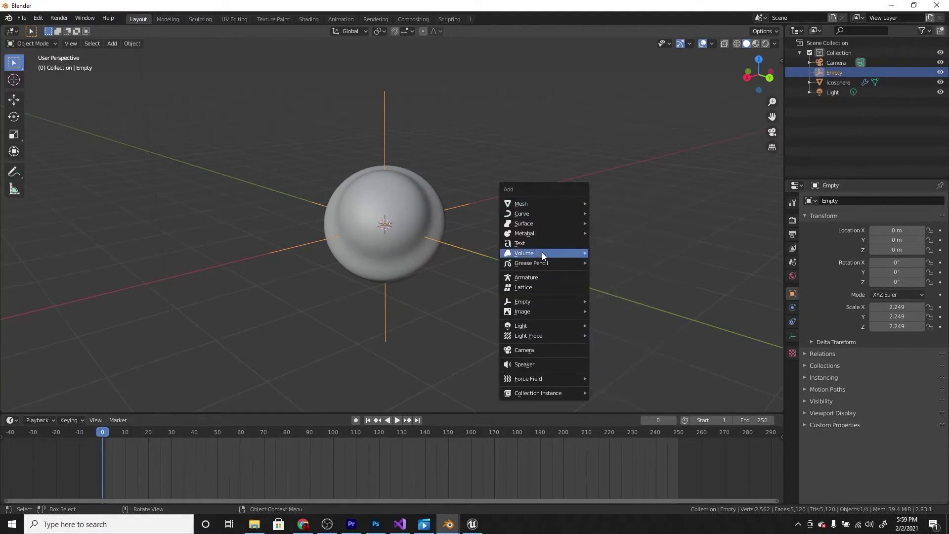
click(538, 349)
middle_drag(537, 348, 470, 299)
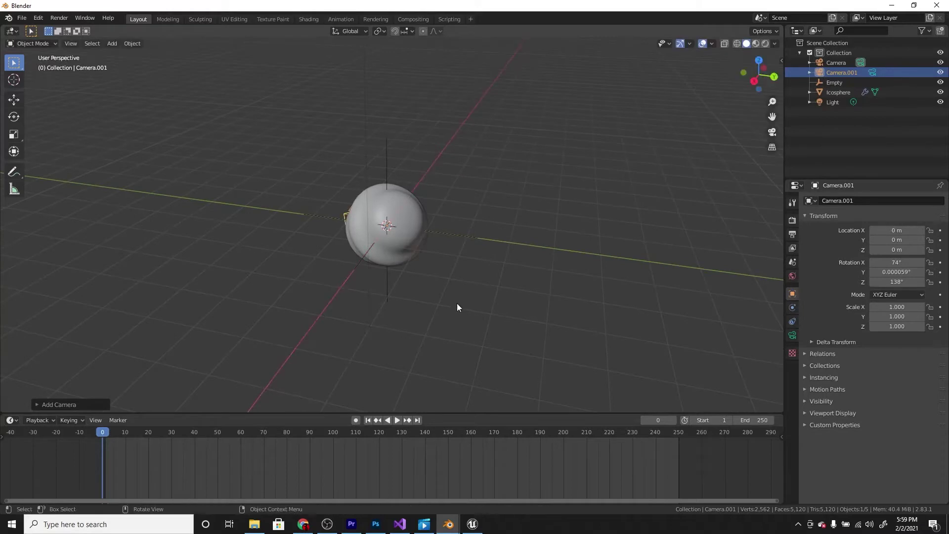
scroll(481, 288, up, 3)
middle_drag(391, 254, 413, 262)
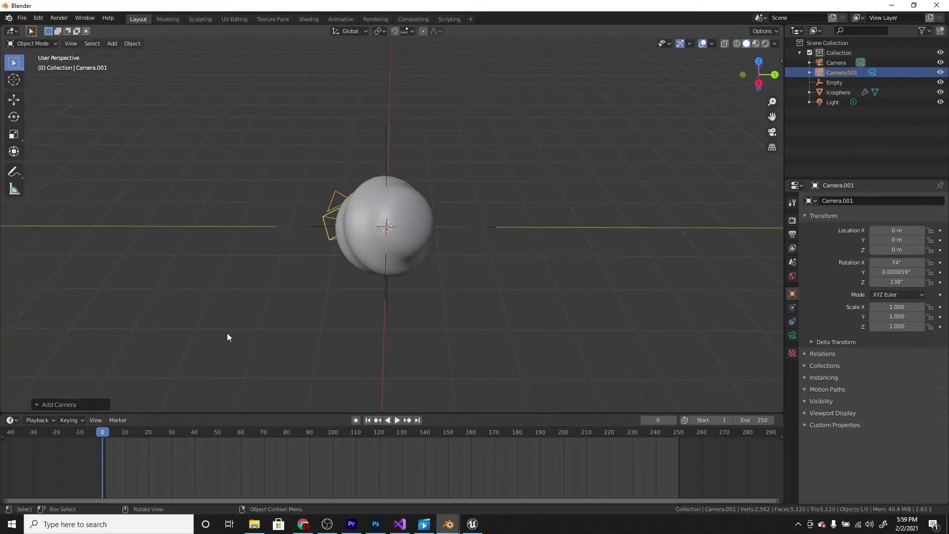
scroll(473, 270, up, 1)
scroll(419, 259, up, 3)
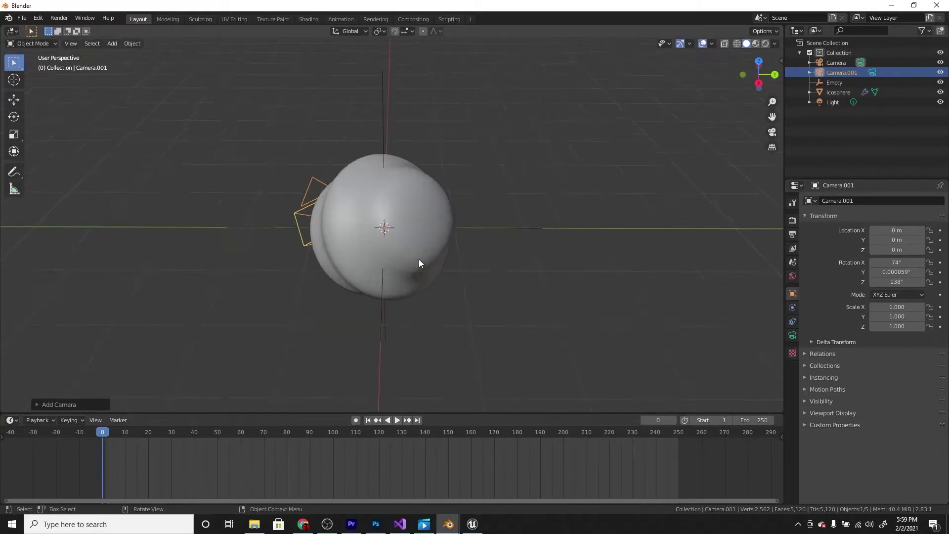
Step: Switch the viewport to wireframe display to see the camera through the sphere
click(737, 43)
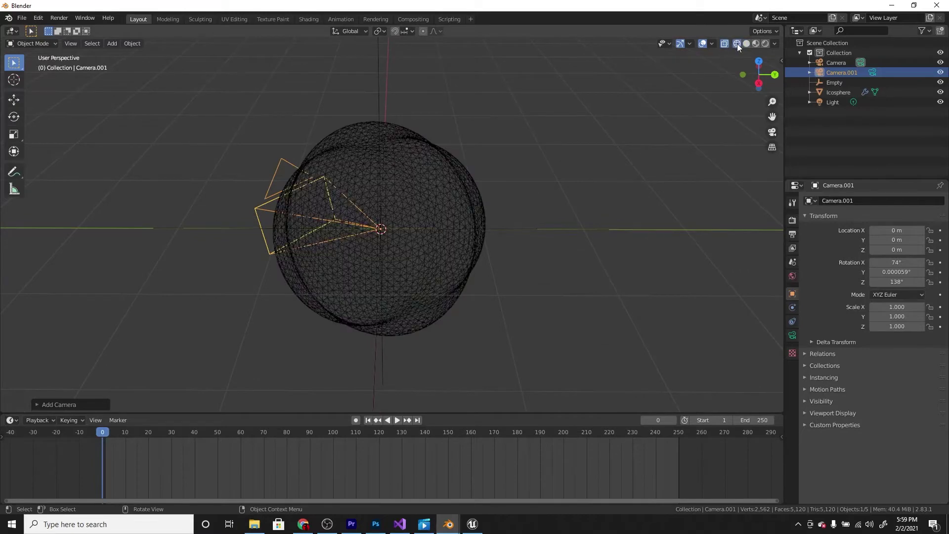
click(746, 44)
click(736, 43)
scroll(435, 276, up, 1)
Step: Clear the new camera's rotation and location and rotate it 90° about the X axis
key(alt+a)
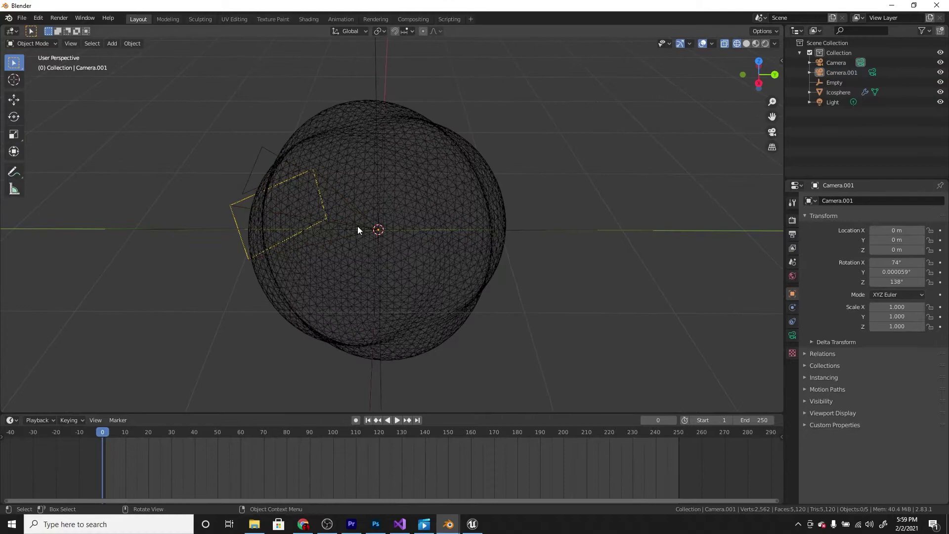
drag(239, 207, 239, 227)
key(alt+r)
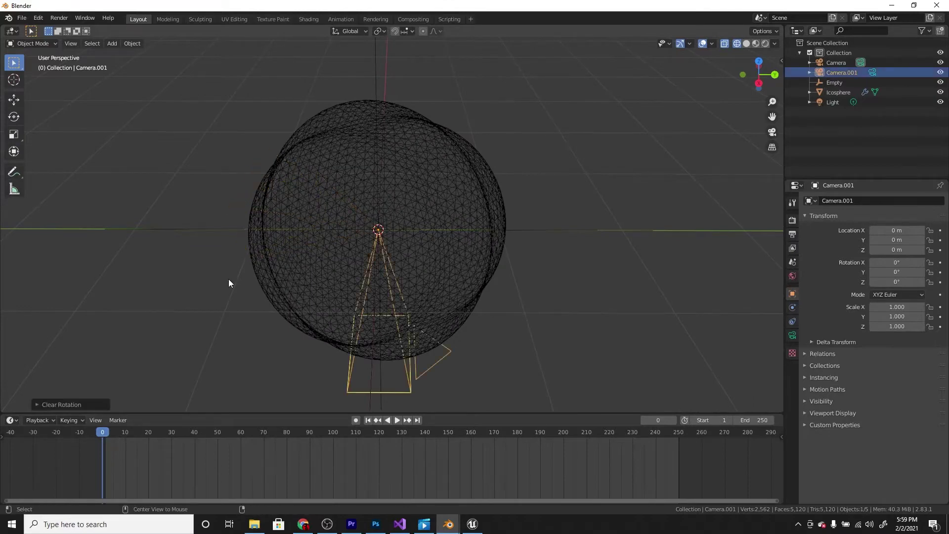
scroll(365, 280, down, 3)
middle_drag(364, 280, 476, 340)
scroll(476, 340, up, 3)
key(r)
text(x)
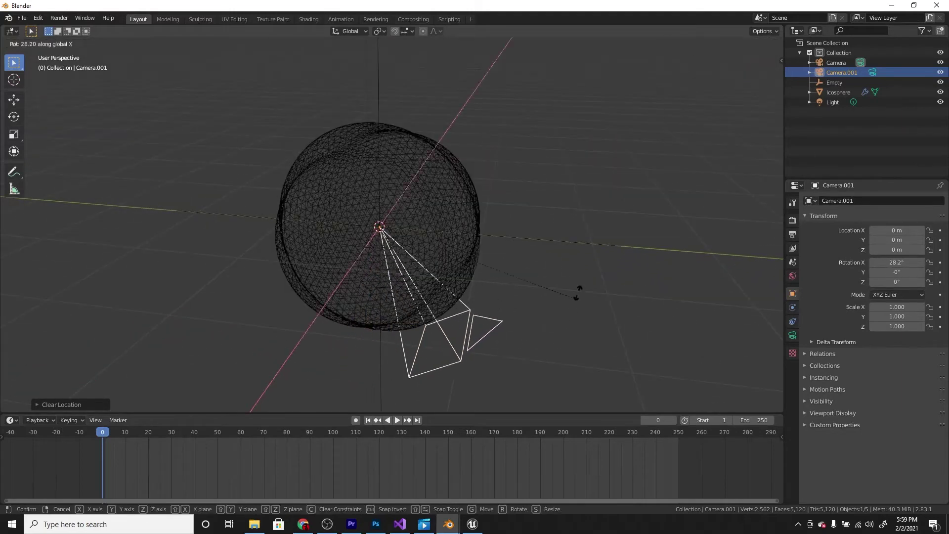
text(90)
key(Return)
Step: Move the new camera along the Y axis to about -5.11 m, in front of the sphere
scroll(521, 239, down, 2)
middle_drag(522, 239, 527, 283)
key(y)
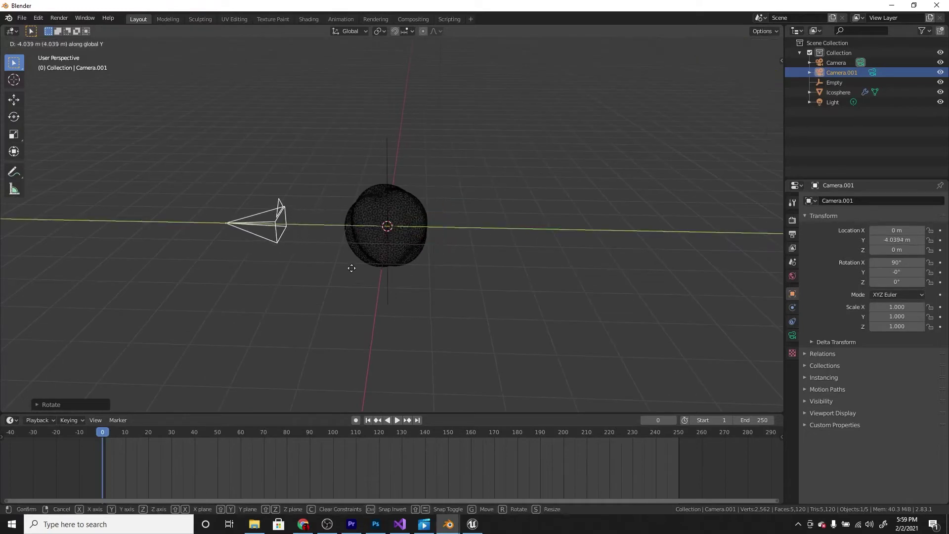
click(323, 262)
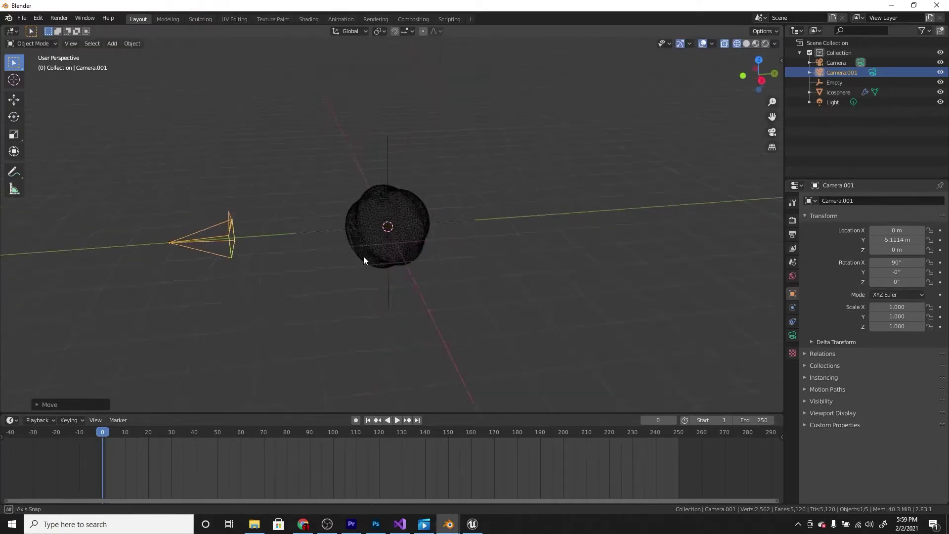
middle_drag(364, 256, 444, 264)
Step: Delete the original camera and the light from the scene
scroll(438, 255, down, 3)
drag(562, 90, 628, 229)
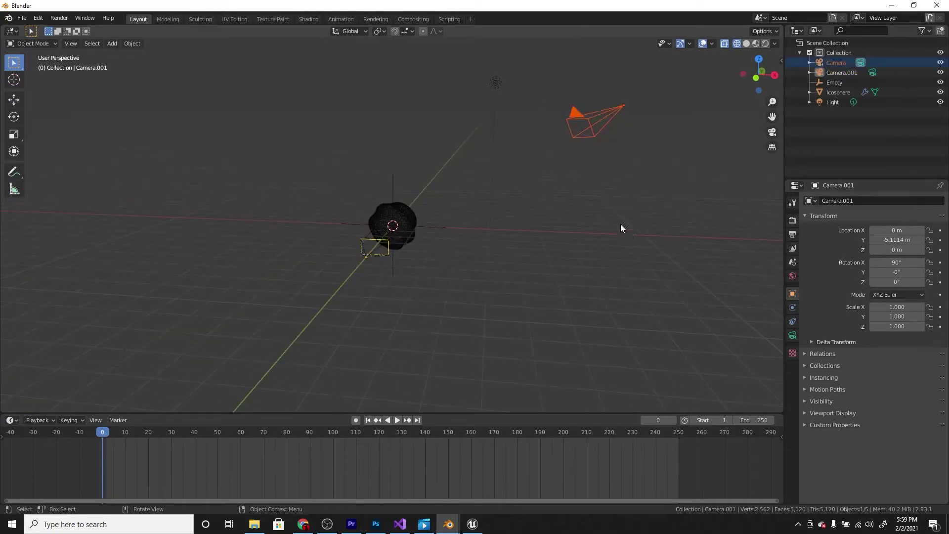
key(Delete)
scroll(543, 173, up, 3)
middle_drag(538, 195, 275, 274)
drag(144, 281, 186, 291)
scroll(198, 281, down, 2)
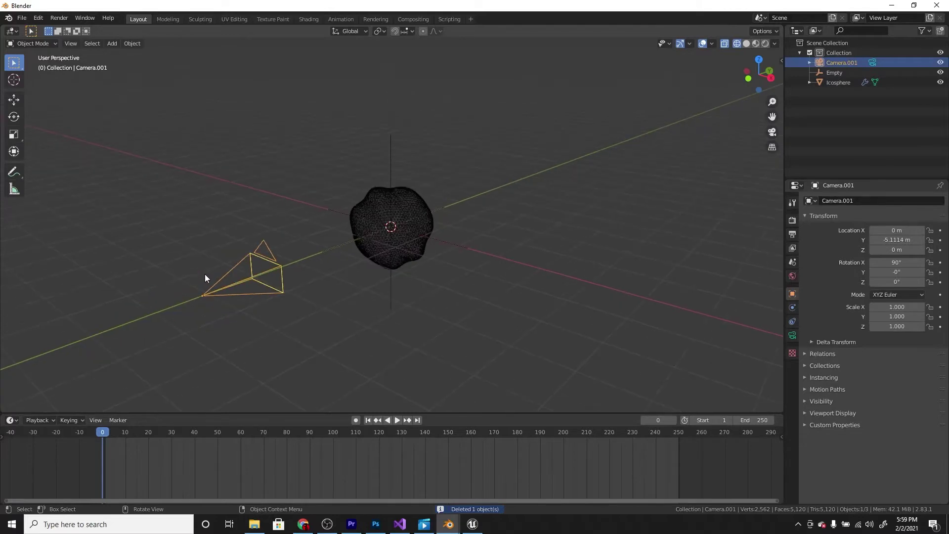
Step: Look through the remaining camera to check how the sphere fits its frame
key(KP_0)
scroll(336, 287, up, 5)
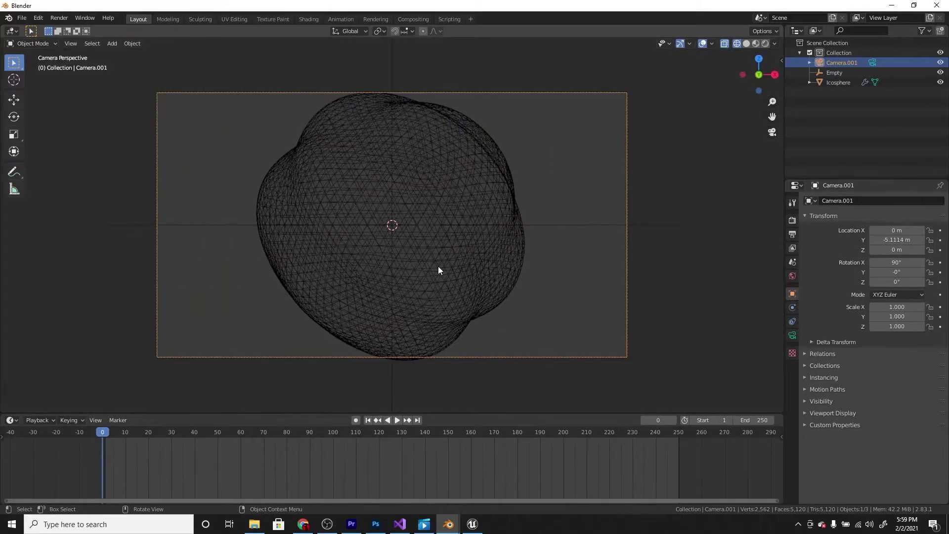
key(s)
key(Escape)
scroll(509, 267, up, 2)
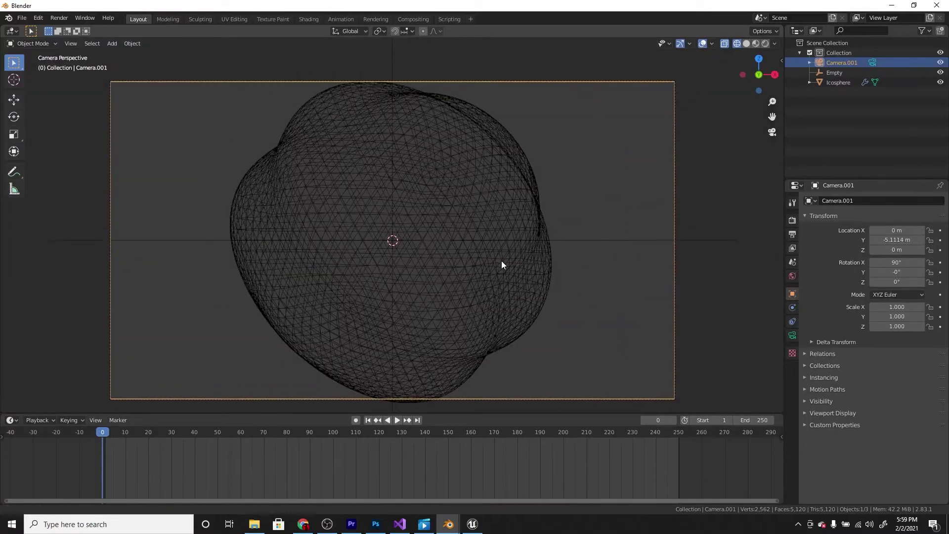
Step: Move the camera back along the Y axis to about -6.11 m and check the framing through it
key(g)
key(x)
key(KP_0)
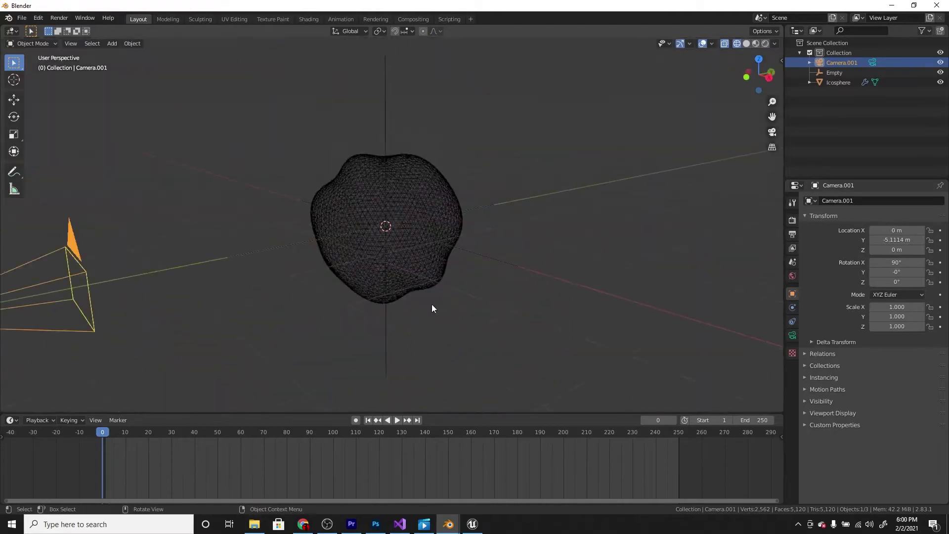
key(y)
click(292, 300)
key(KP_0)
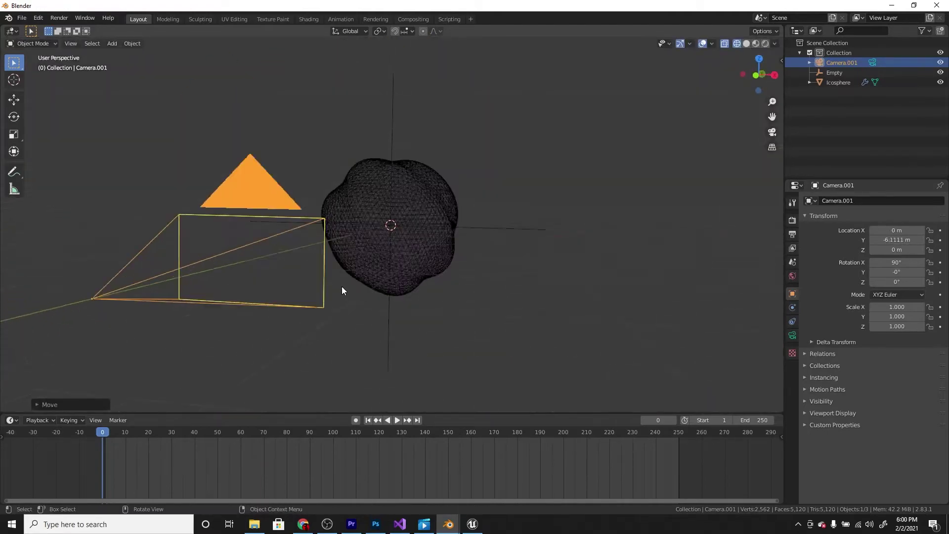
click(471, 256)
click(660, 217)
key(KP_0)
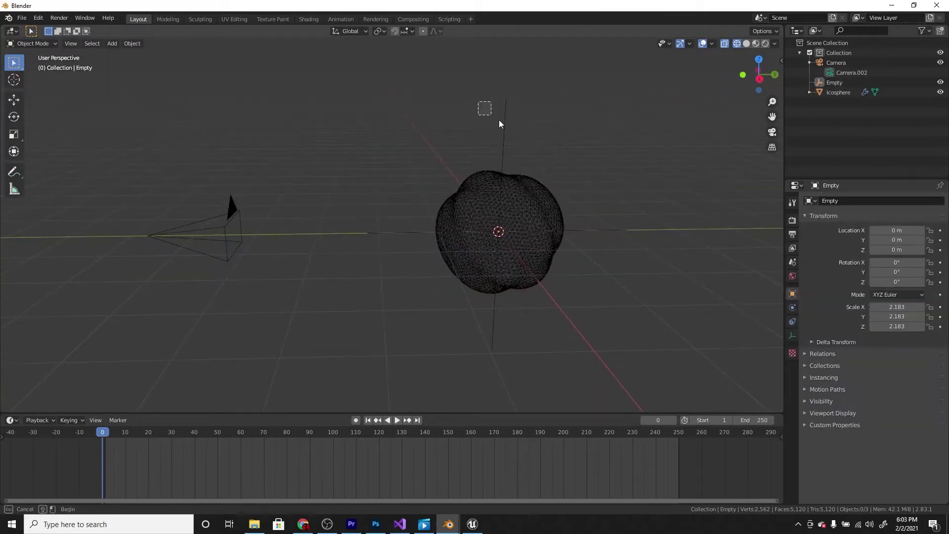
drag(499, 120, 563, 157)
key(r)
key(z)
key(Escape)
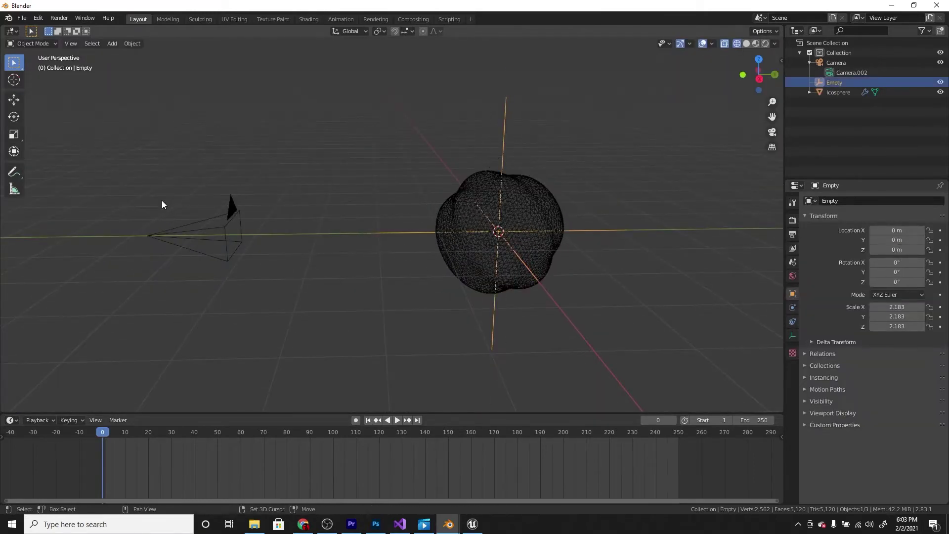
Step: Parent the camera to the empty using the Object option
key(ctrl+p)
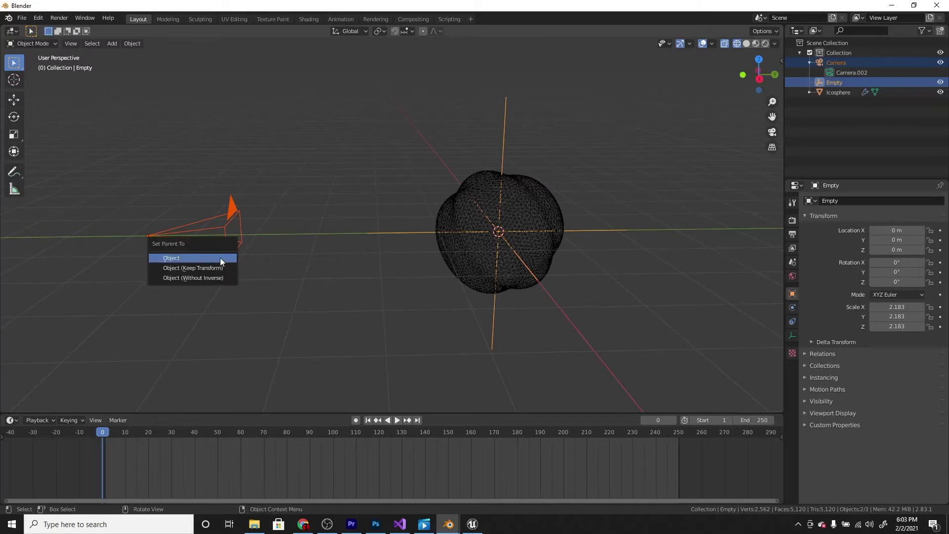
click(220, 257)
Step: Test-rotate the empty about the Z axis to check how the parented camera orbits the sphere
key(r)
key(z)
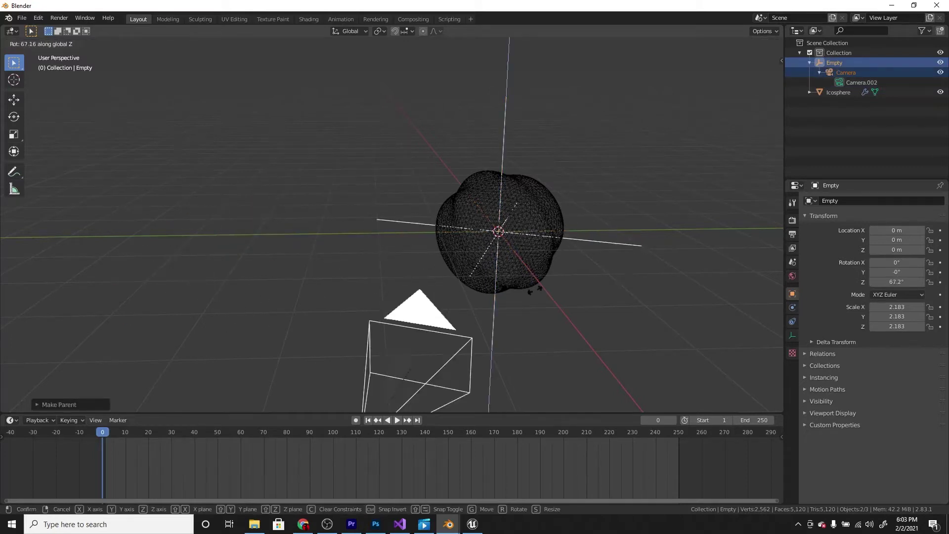
key(Escape)
click(612, 242)
click(605, 238)
key(r)
key(z)
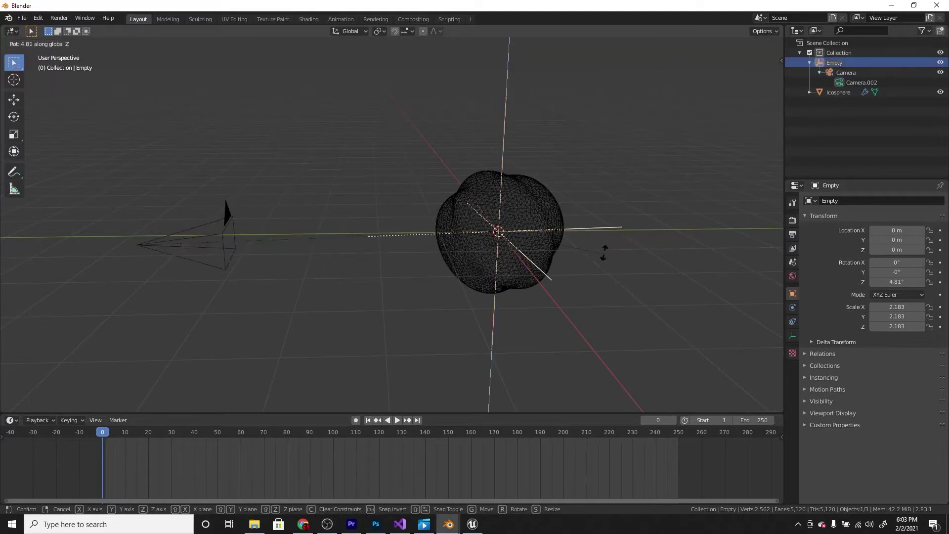
key(Escape)
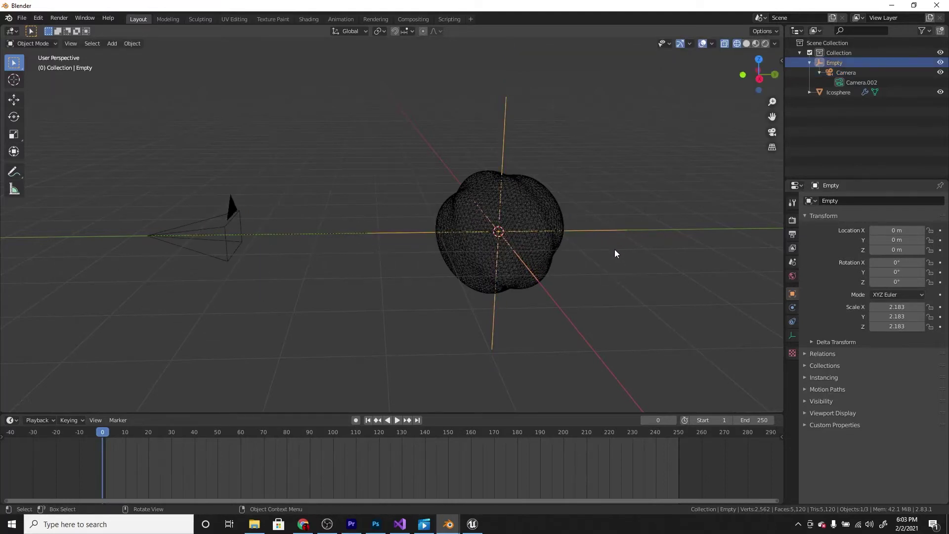
key(r)
key(z)
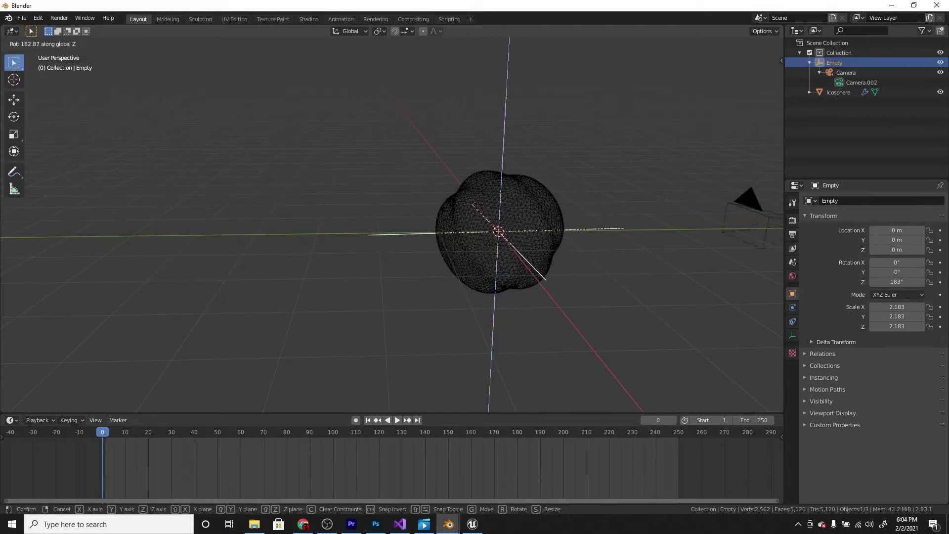
key(Escape)
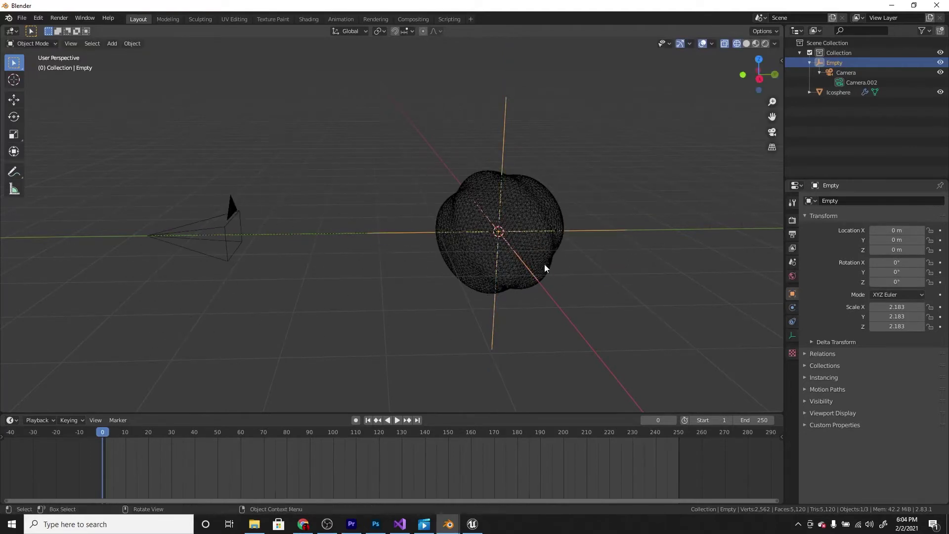
Step: Insert a Rotation keyframe for the empty at frame 1
shift+middle_drag(574, 286, 519, 245)
scroll(573, 291, down, 2)
scroll(566, 295, up, 2)
scroll(514, 262, down, 3)
scroll(419, 338, up, 2)
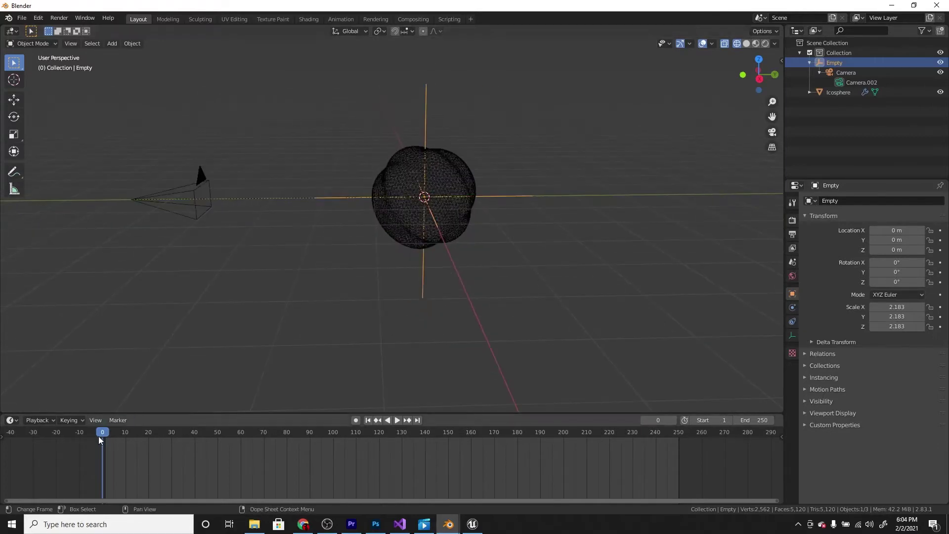
scroll(396, 307, down, 2)
shift+middle_drag(427, 270, 450, 293)
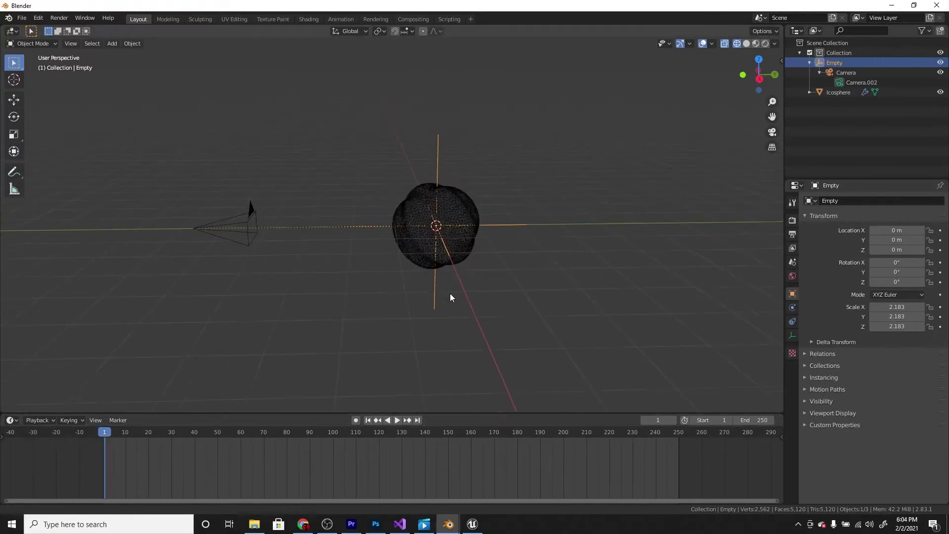
scroll(469, 296, up, 4)
scroll(504, 281, down, 2)
scroll(515, 275, up, 1)
key(i)
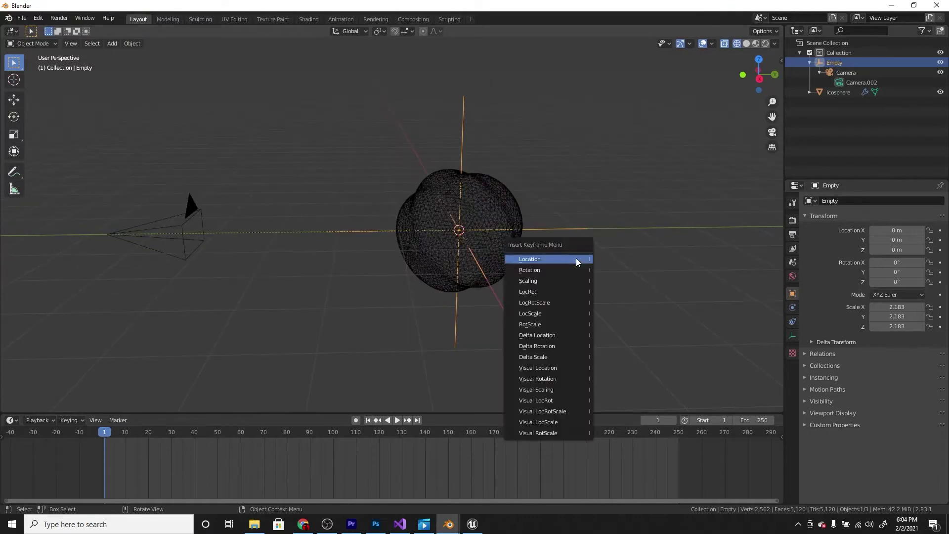
click(556, 269)
scroll(548, 277, down, 2)
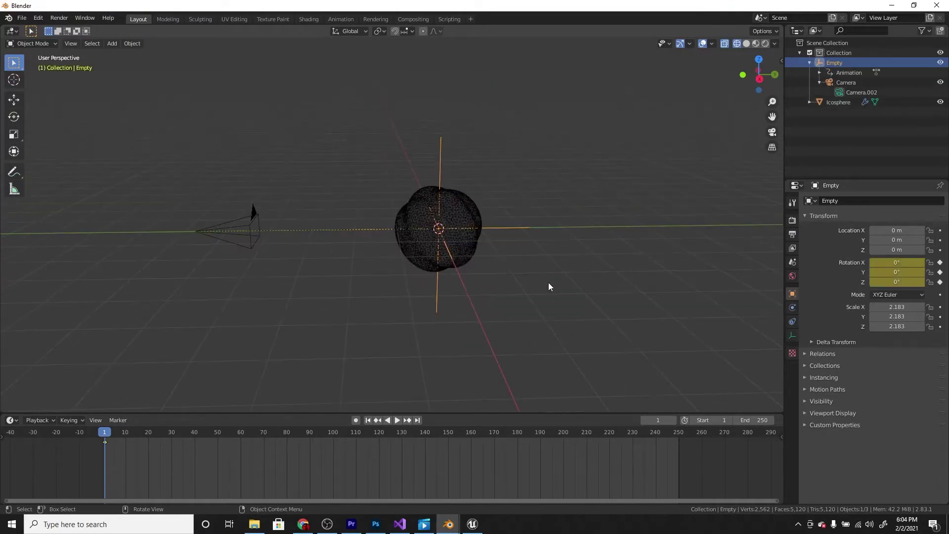
Step: Try rotating the empty 360° about the Z axis while still on frame 1
key(r)
key(z)
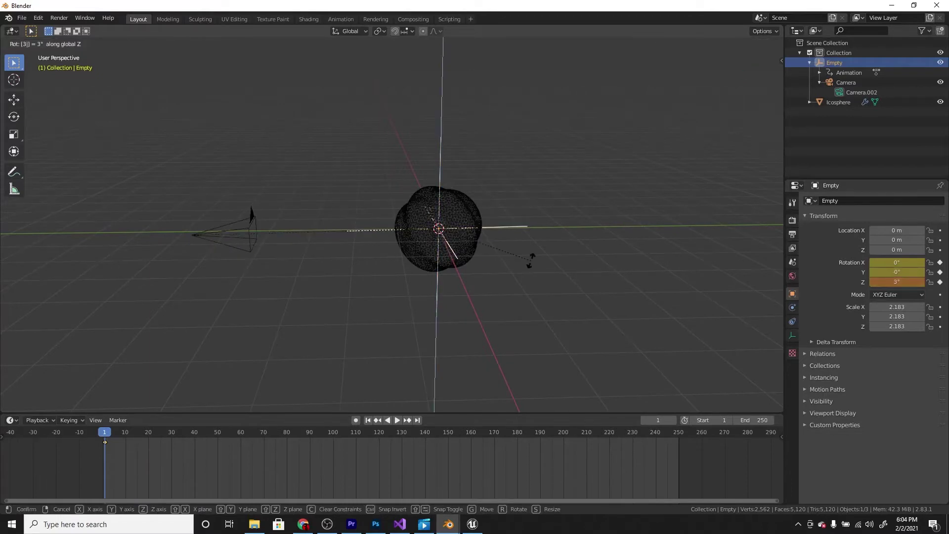
key(Return)
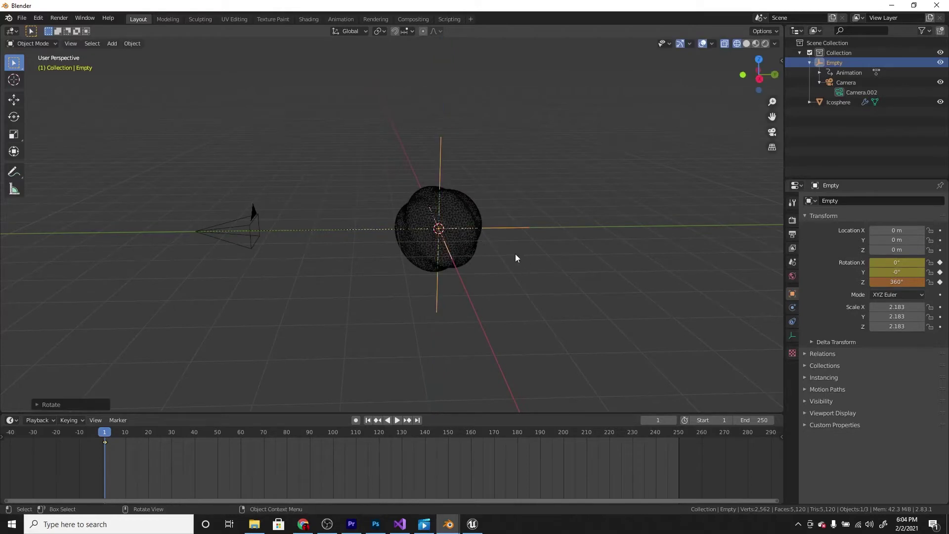
key(r)
key(z)
key(Escape)
Step: Rotate the empty 360° about the Z axis at frame 250 and insert a Rotation keyframe there
key(space)
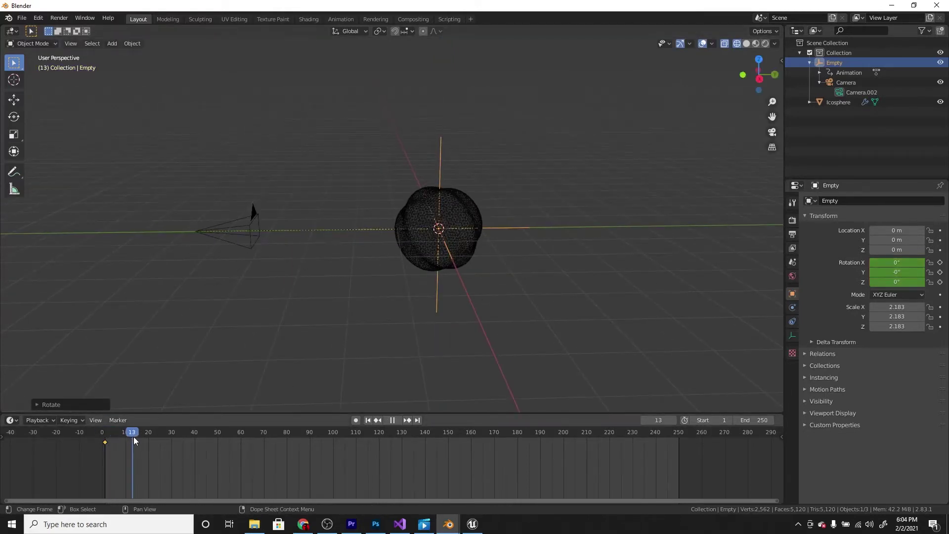
drag(158, 439, 348, 444)
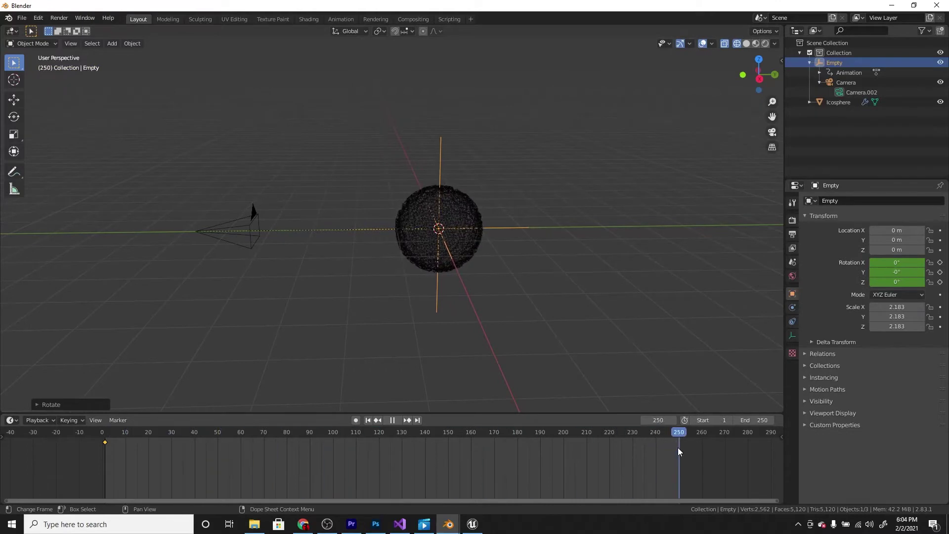
key(space)
key(r)
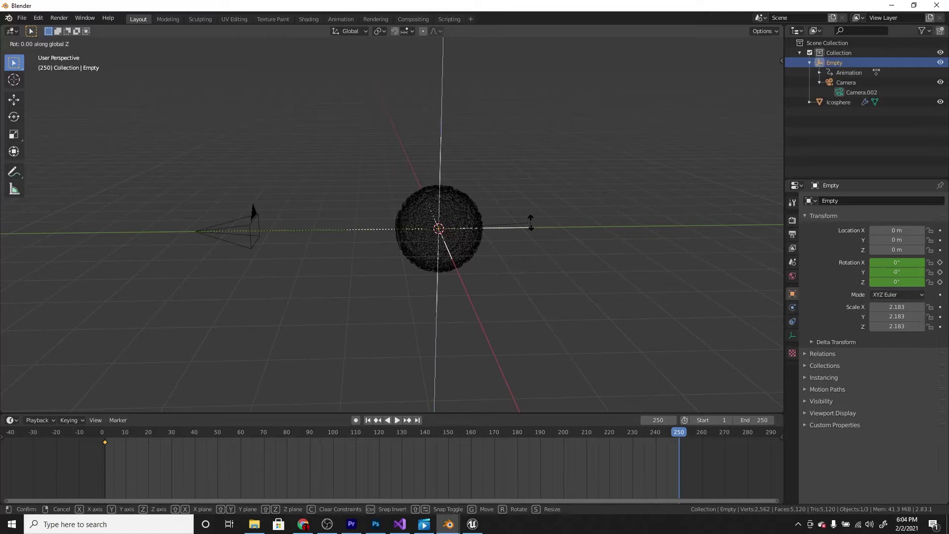
text(36)
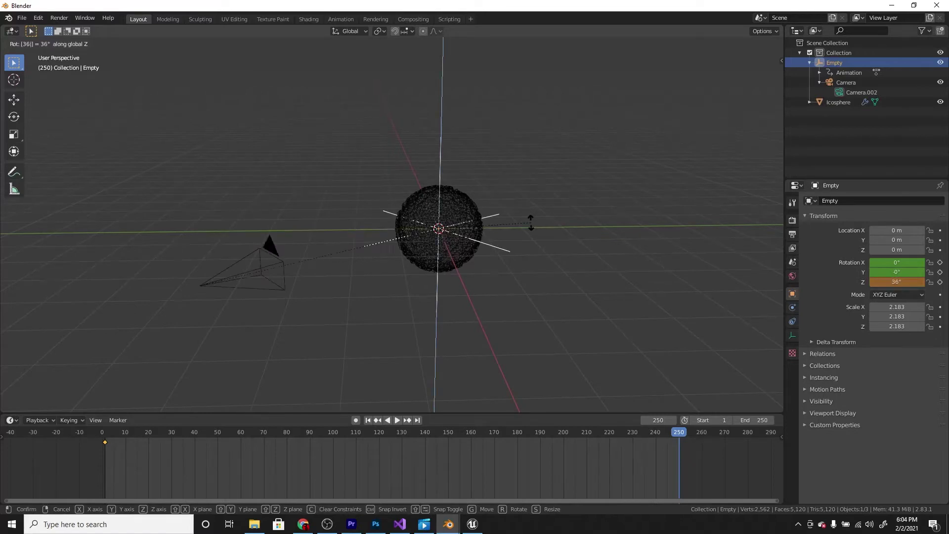
text(0)
key(Return)
key(i)
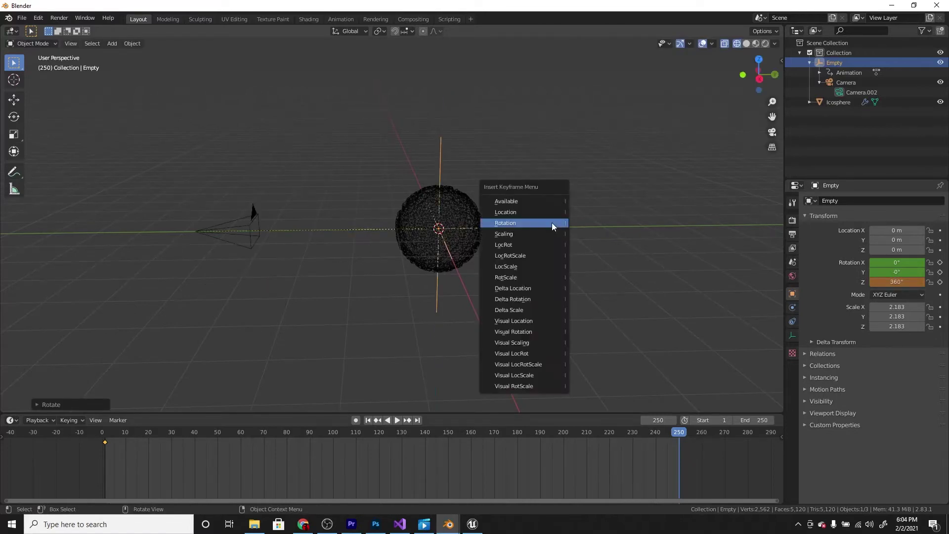
click(552, 223)
Step: Return to frame 0, deselect the empty and show the sphere through the camera in Solid shading
drag(660, 432, 89, 374)
scroll(474, 284, up, 2)
scroll(474, 284, down, 2)
scroll(494, 278, up, 1)
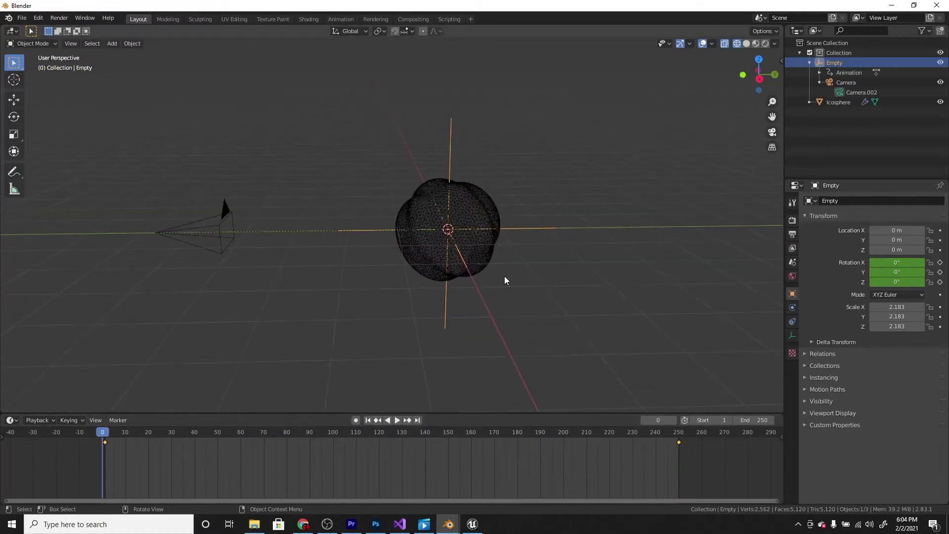
click(558, 282)
scroll(560, 281, up, 3)
click(746, 43)
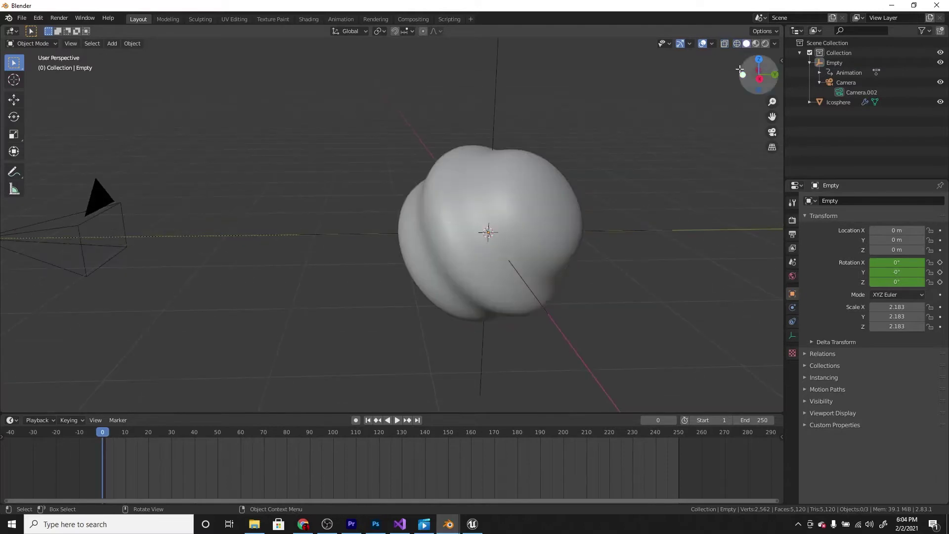
scroll(612, 183, down, 2)
key(KP_0)
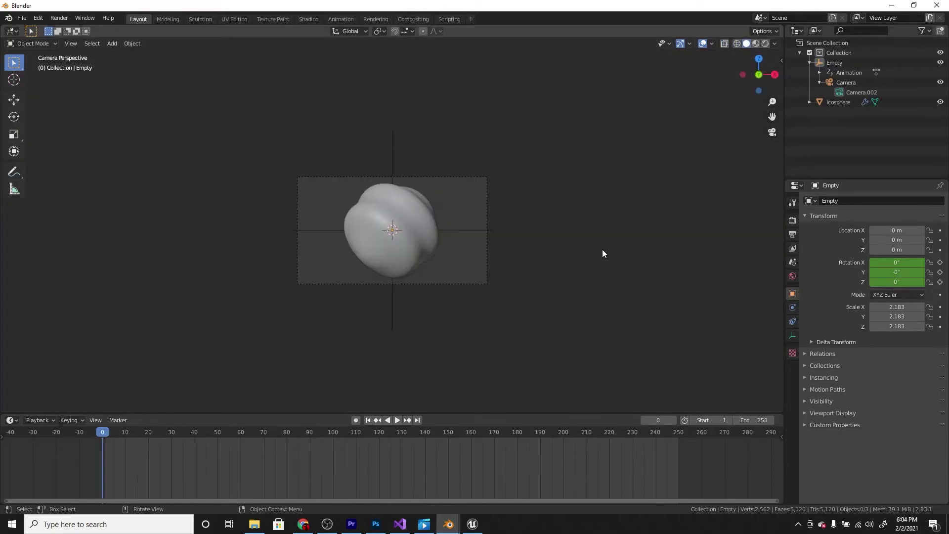
scroll(711, 198, up, 2)
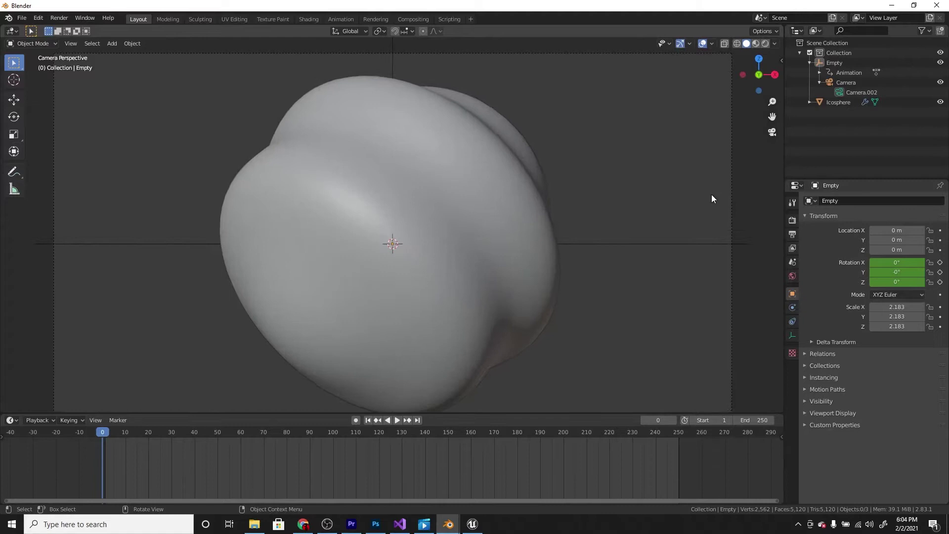
Step: Play and scrub the animation through the camera to check the sphere's morphing during the orbit
click(397, 419)
scroll(498, 324, down, 2)
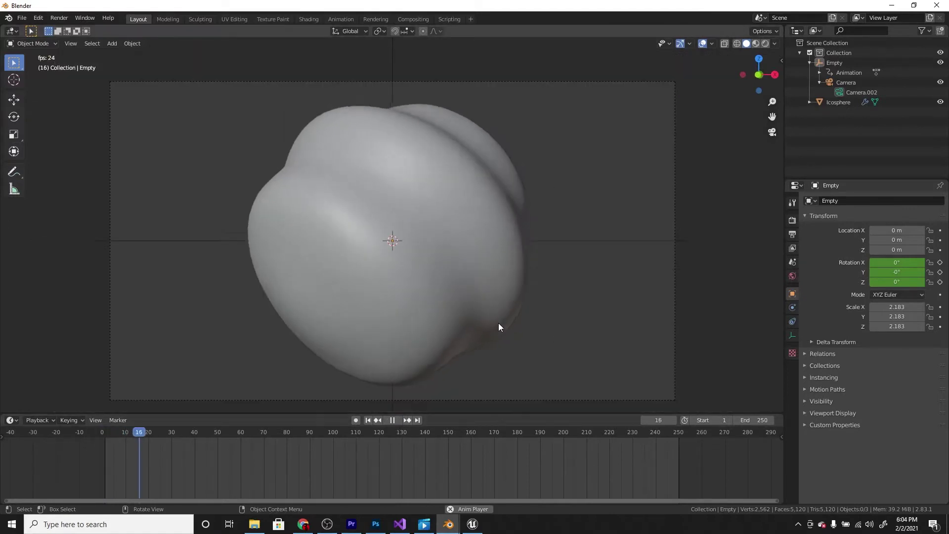
click(499, 322)
drag(464, 434, 231, 433)
scroll(621, 168, down, 2)
scroll(624, 170, up, 2)
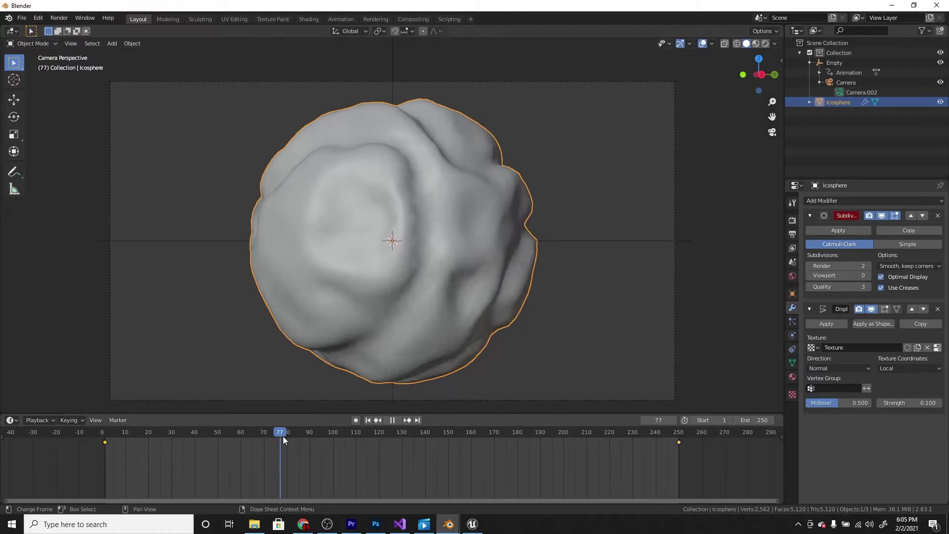
Step: Play the animation from frame 0 in top view to check the speed of the camera's orbit
drag(282, 436, 101, 420)
scroll(399, 209, down, 1)
middle_drag(398, 209, 461, 291)
scroll(482, 253, down, 8)
middle_drag(482, 253, 491, 272)
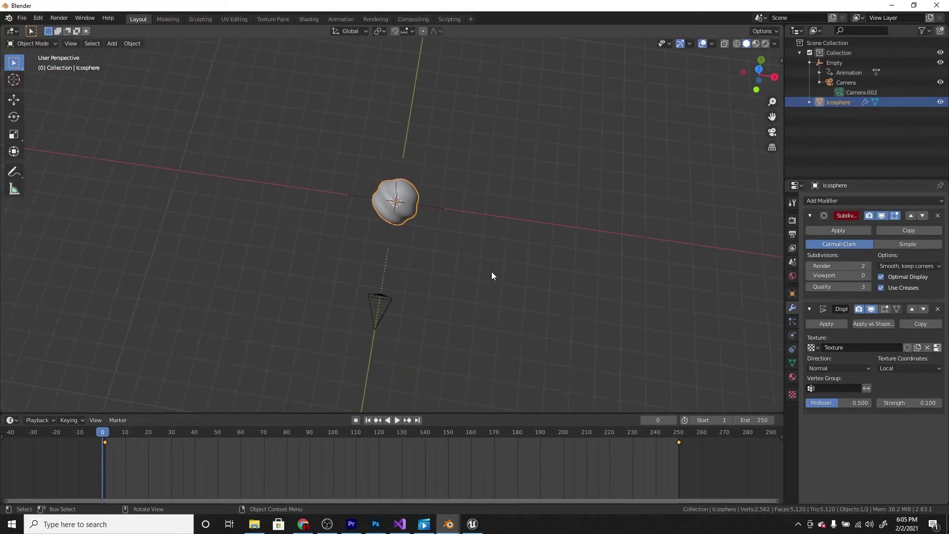
key(KP_7)
scroll(496, 281, up, 3)
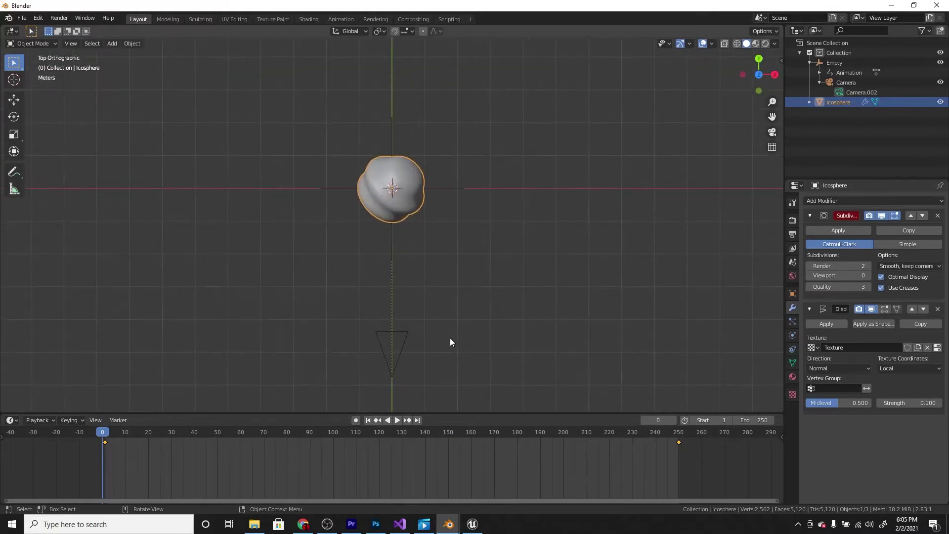
click(396, 420)
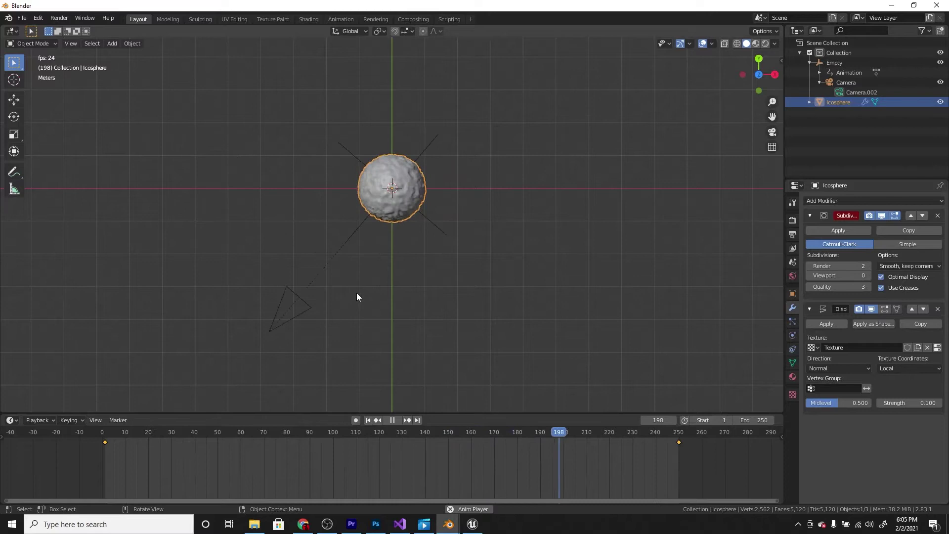
click(396, 420)
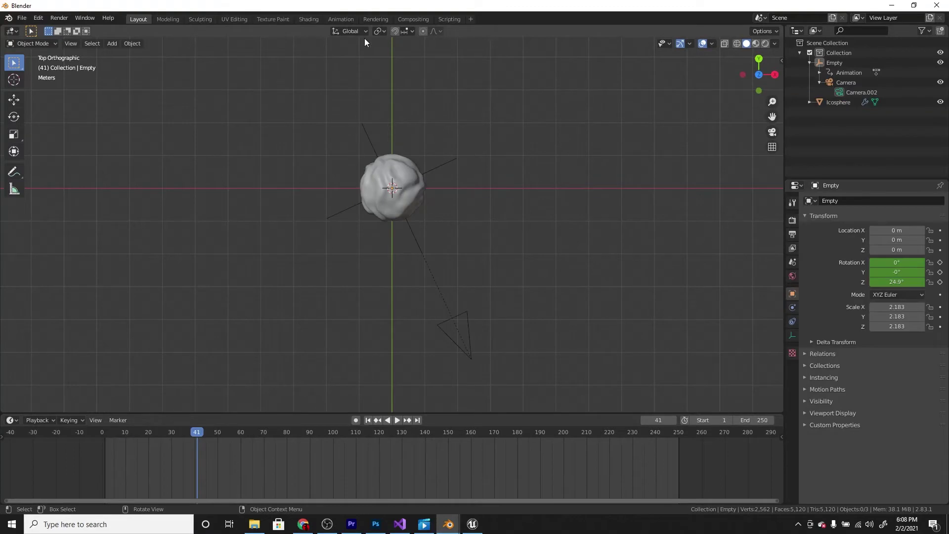
Step: In the Animation workspace, set the interpolation mode of the empty's rotation keyframes to Linear
click(341, 18)
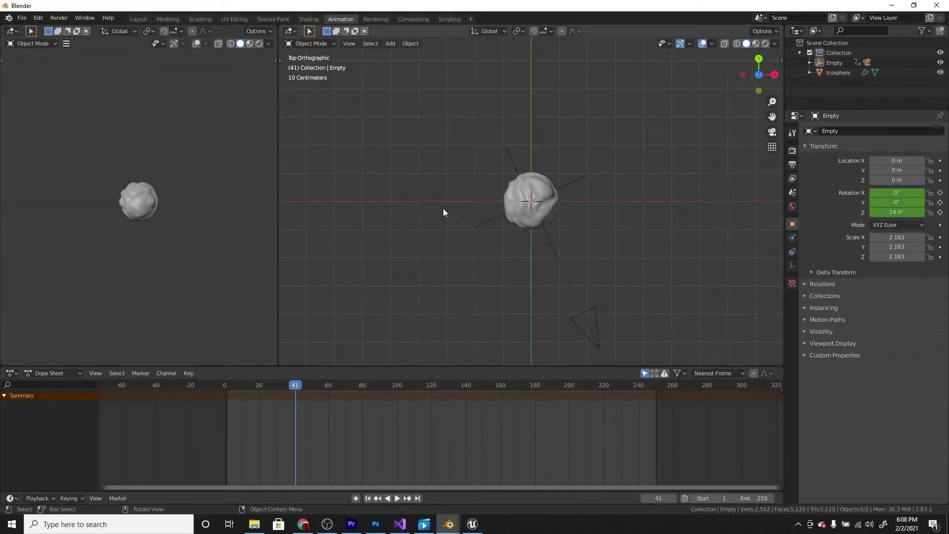
drag(485, 256, 485, 253)
scroll(484, 249, down, 1)
shift+middle_drag(482, 240, 472, 225)
drag(204, 392, 695, 464)
key(Down)
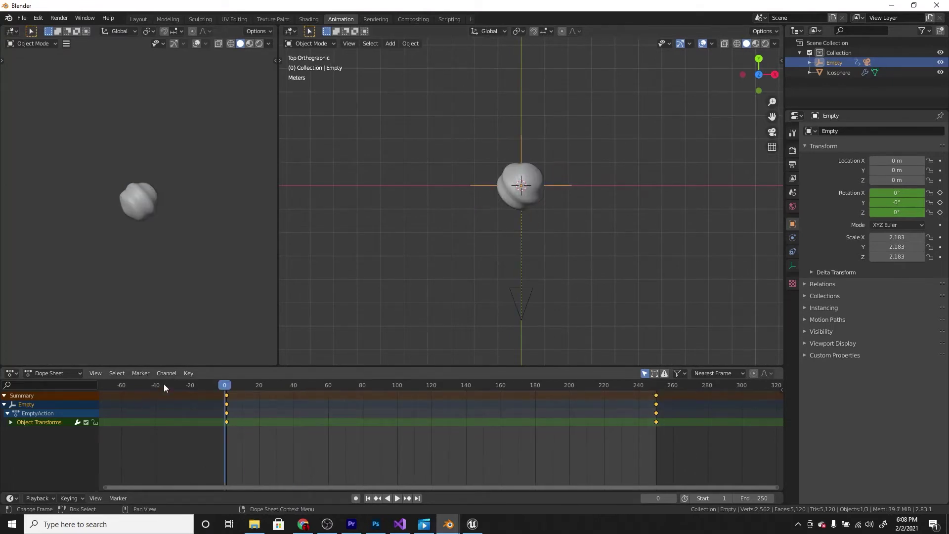
click(189, 373)
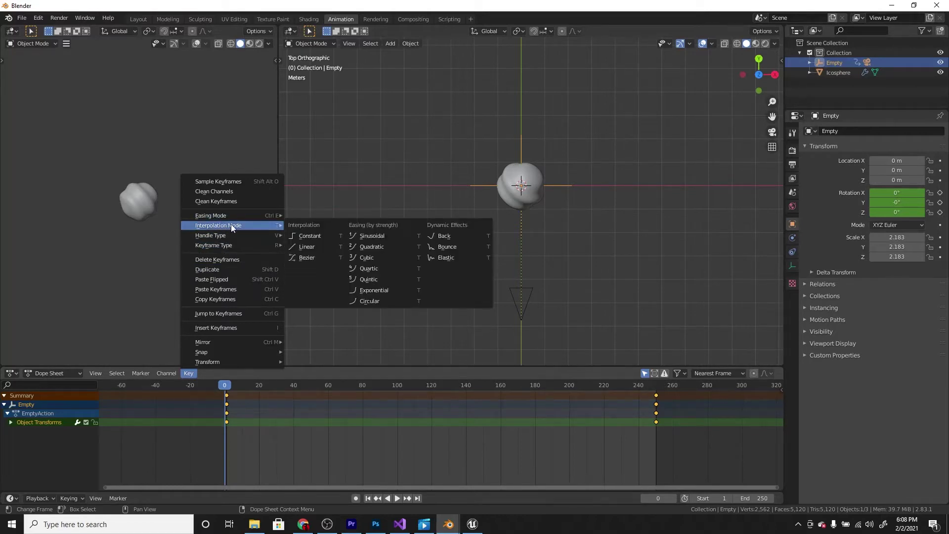
click(321, 239)
Step: Play the animation from above and through the camera to check that the orbit runs at constant speed
click(397, 497)
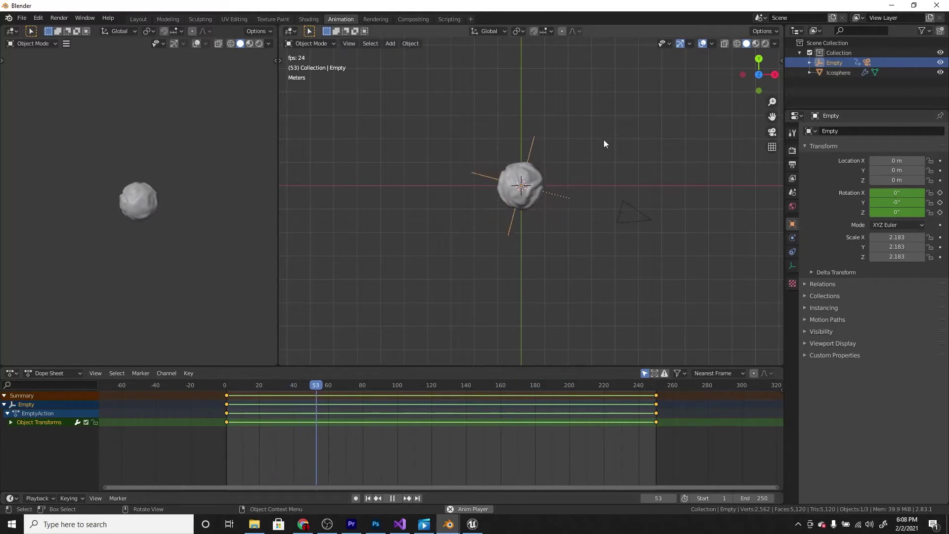
drag(603, 136, 639, 218)
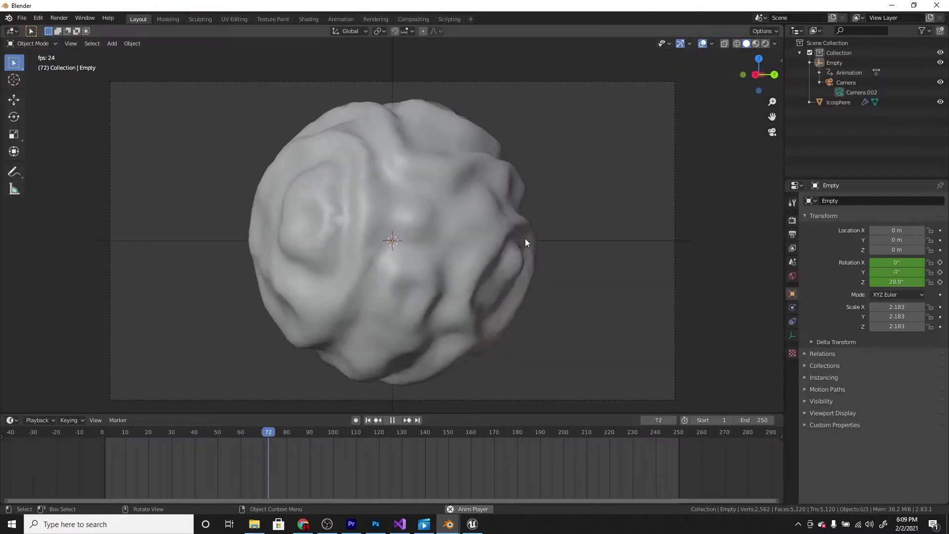
scroll(525, 238, up, 2)
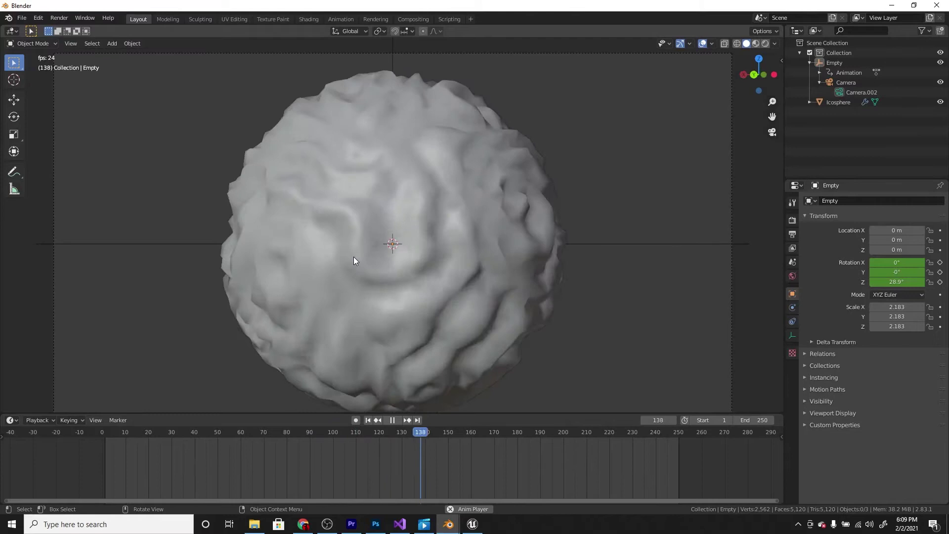
click(392, 420)
Step: Raise the icosphere's Subdivision viewport level to 2, check the playback from frame 0, and set the level to 3
drag(494, 433, 102, 395)
click(503, 237)
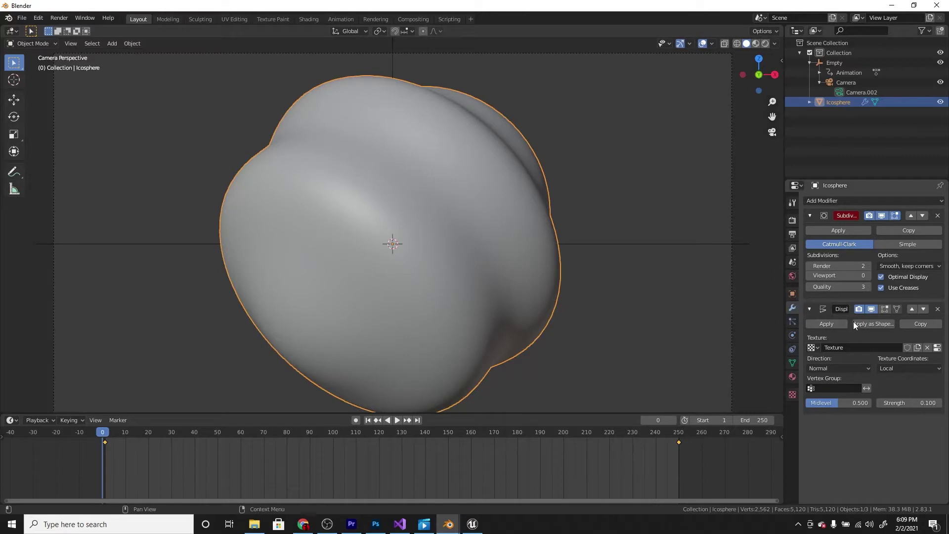
click(868, 276)
click(867, 276)
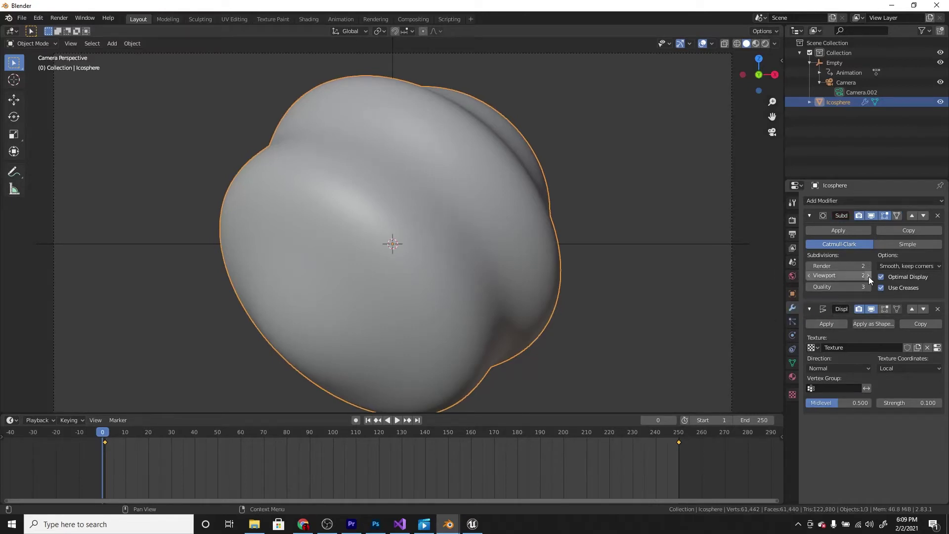
click(397, 419)
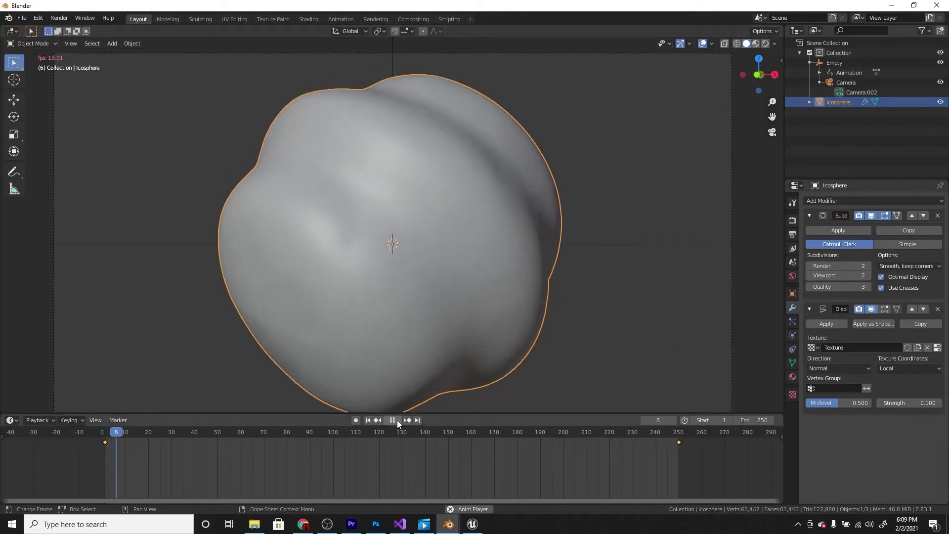
click(869, 276)
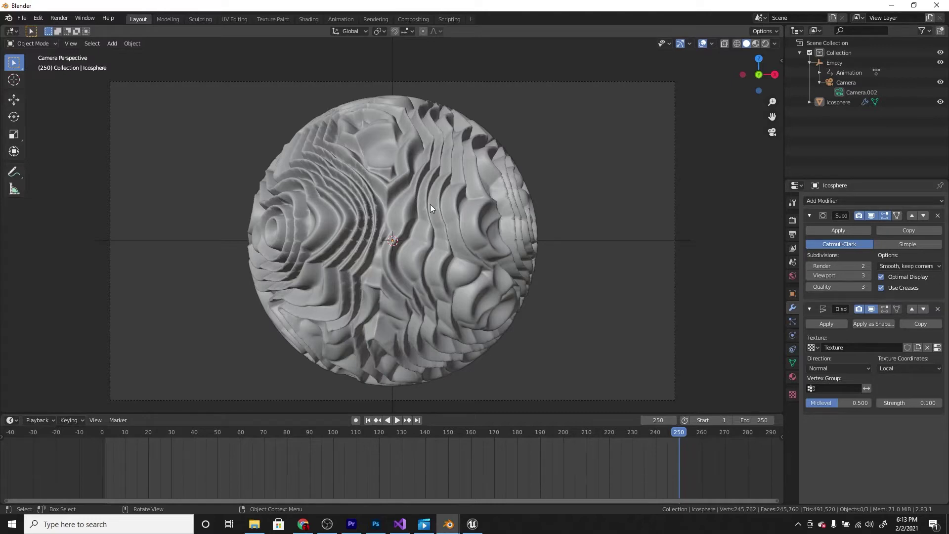
Step: Create a new material for the icosphere in the Shading workspace
click(378, 99)
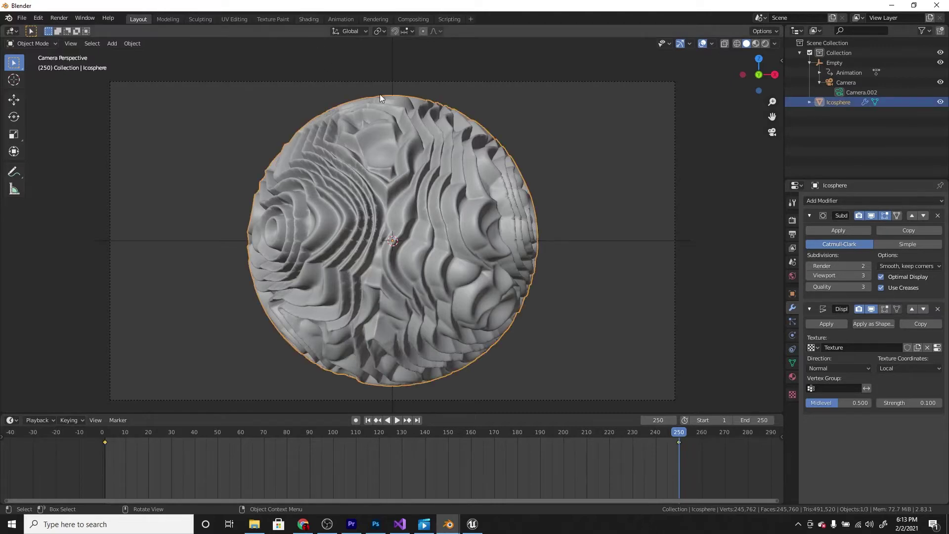
click(310, 21)
scroll(498, 209, up, 4)
shift+middle_drag(503, 223, 507, 157)
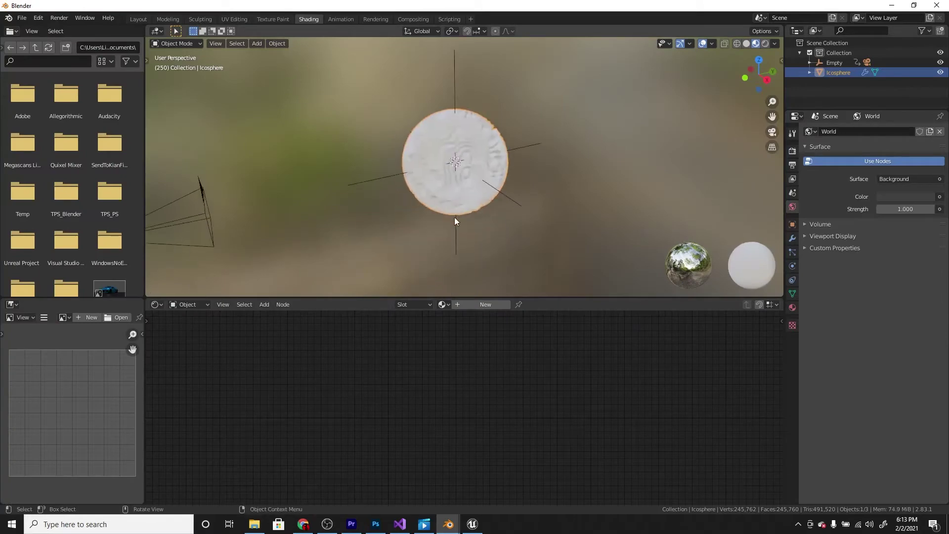
scroll(451, 238, up, 1)
middle_drag(450, 237, 458, 250)
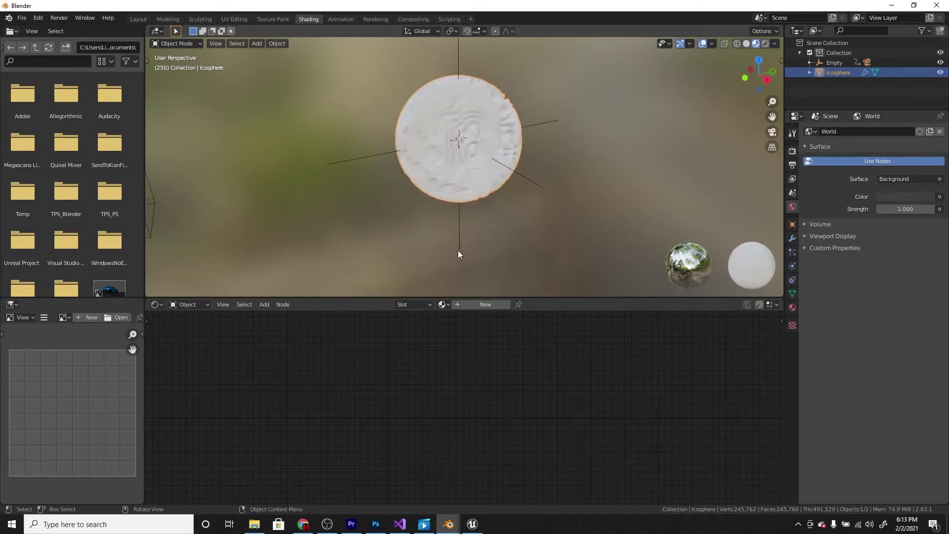
click(466, 305)
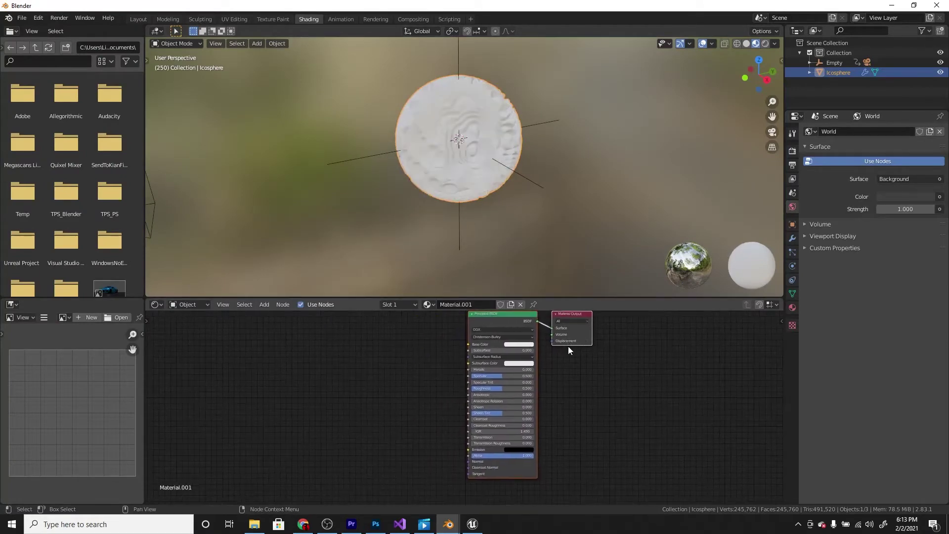
Step: Add a Wave Texture node to the icosphere's material, placed well ahead of the Principled BSDF
middle_drag(404, 334, 497, 407)
middle_drag(421, 375, 535, 373)
scroll(539, 372, up, 1)
right_click(430, 370)
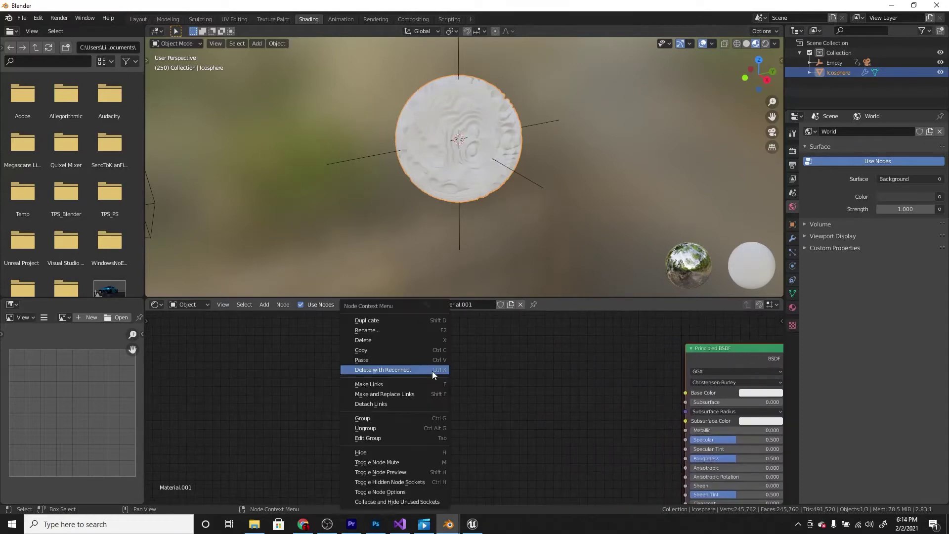
key(shift+a)
click(462, 393)
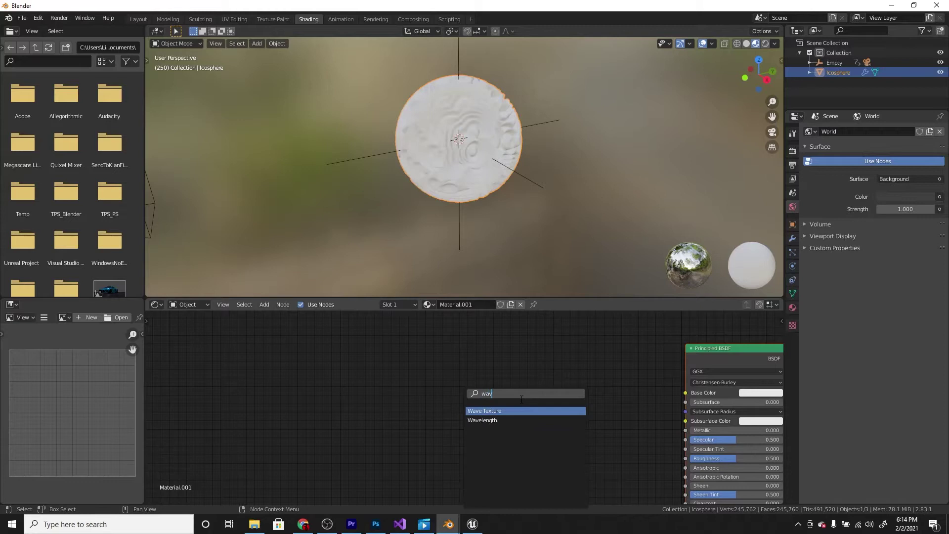
text(wave)
click(524, 411)
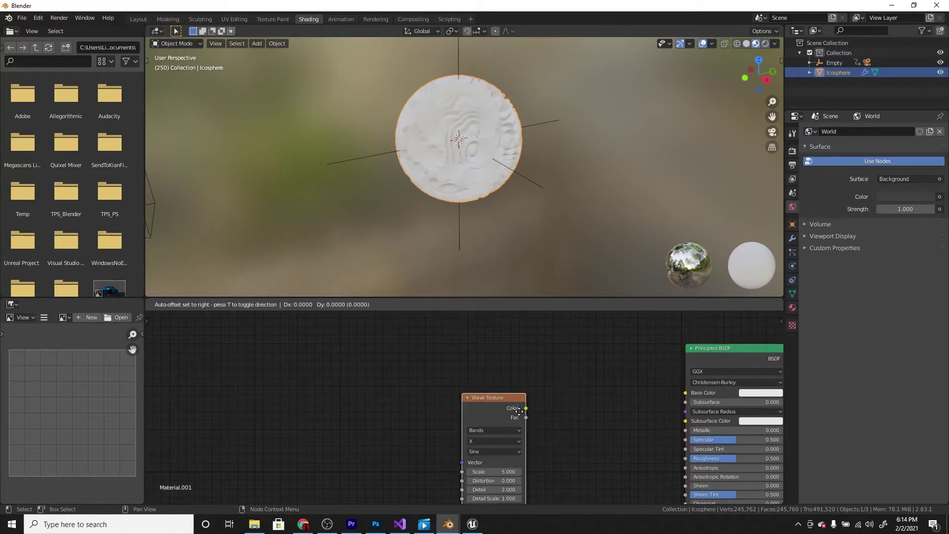
click(352, 385)
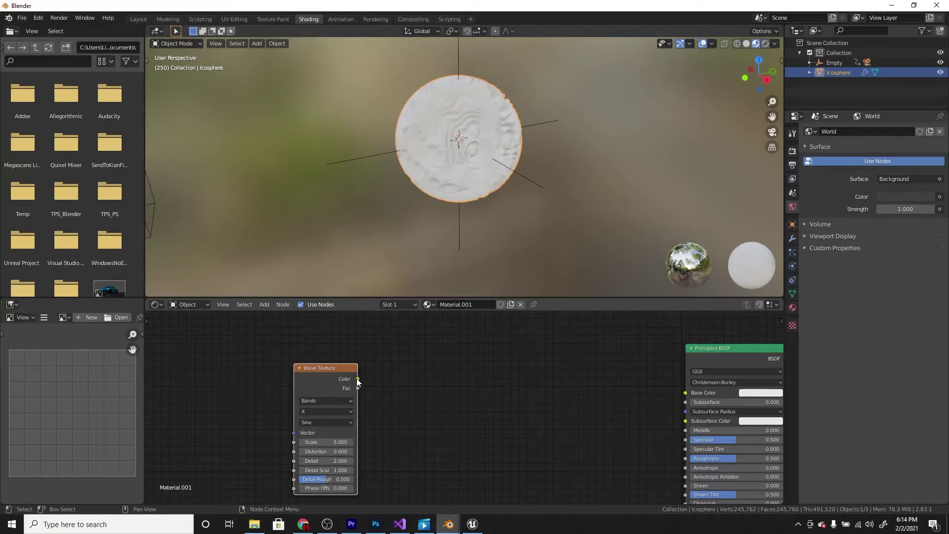
Step: Consult the reference project's node setup, feed the Wave Texture's color into a ColorRamp, and set the ramp's white stop to pure red
key(alt+Tab)
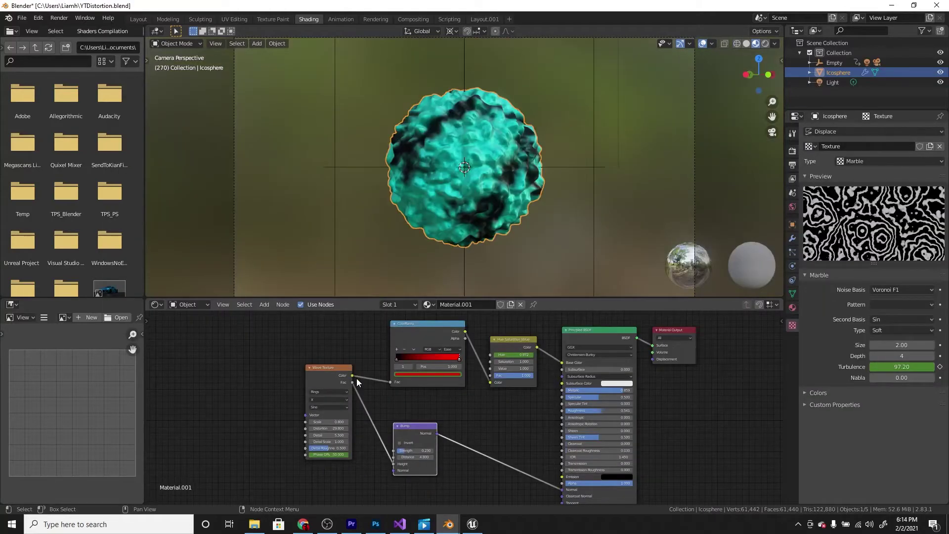
key(alt+Tab)
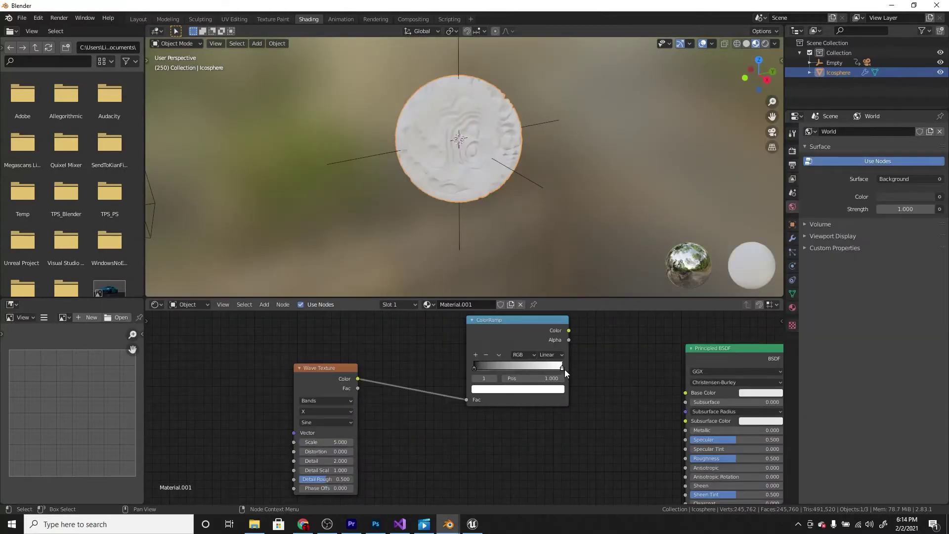
click(540, 389)
drag(523, 293, 507, 329)
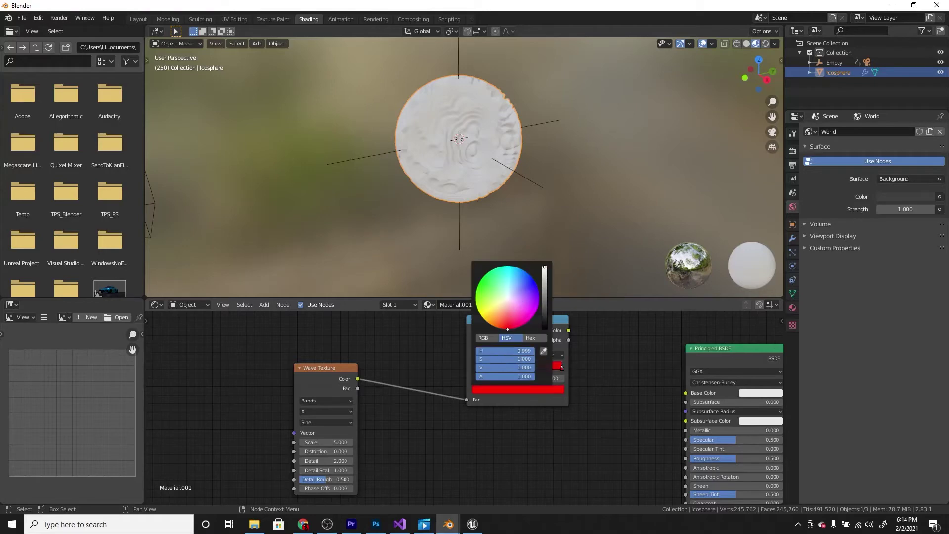
click(487, 339)
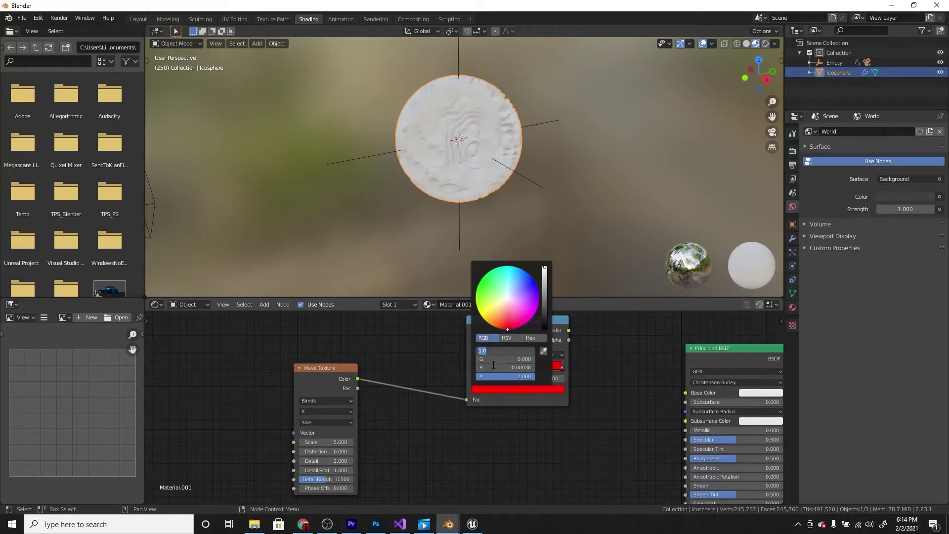
click(607, 400)
Step: Insert a Hue Saturation Value node between the ColorRamp's color and the Principled BSDF's Base Color
key(shift+a)
click(606, 401)
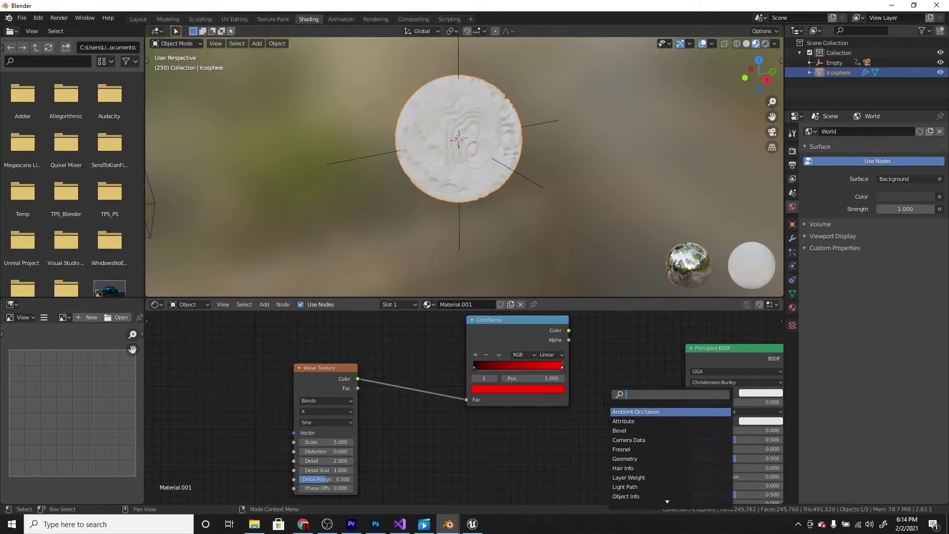
text(hue)
click(650, 413)
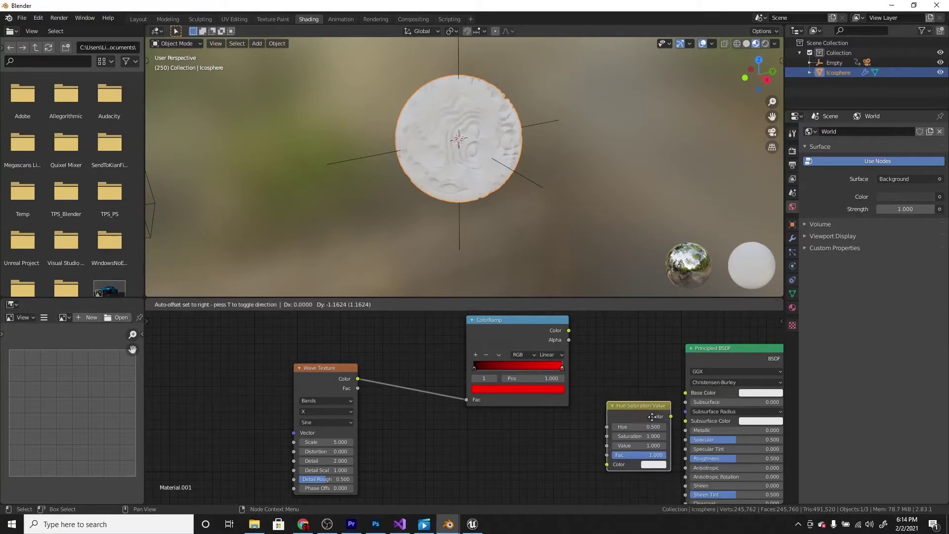
drag(512, 334, 587, 425)
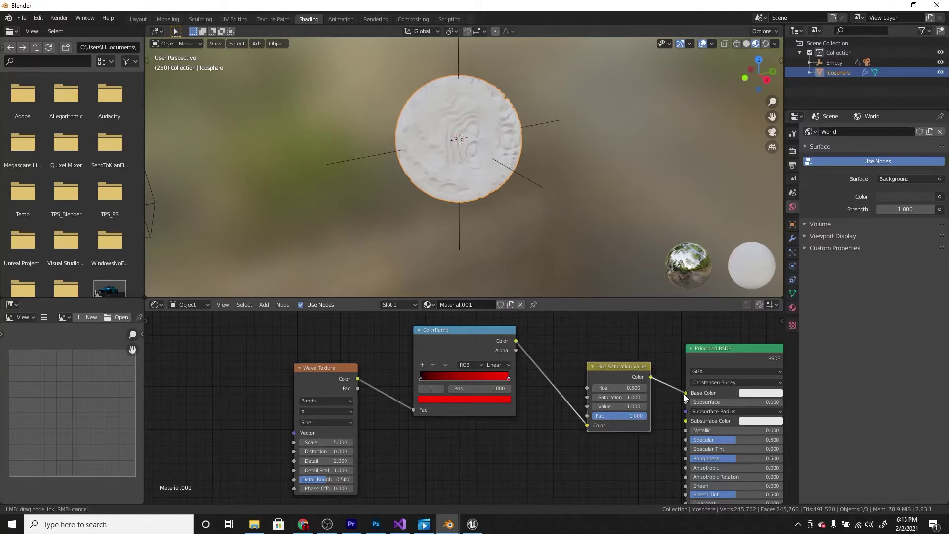
drag(684, 397, 685, 392)
Step: Lower the Wave Texture's Scale to 0.8, checking the banding around the sphere
scroll(508, 155, up, 4)
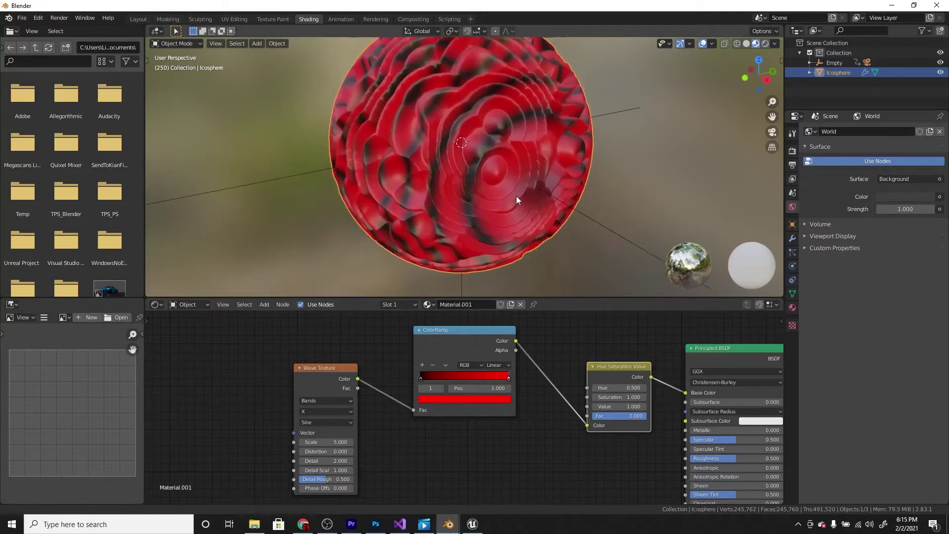
middle_drag(516, 200, 517, 179)
scroll(353, 151, up, 3)
scroll(496, 174, up, 3)
scroll(491, 162, down, 8)
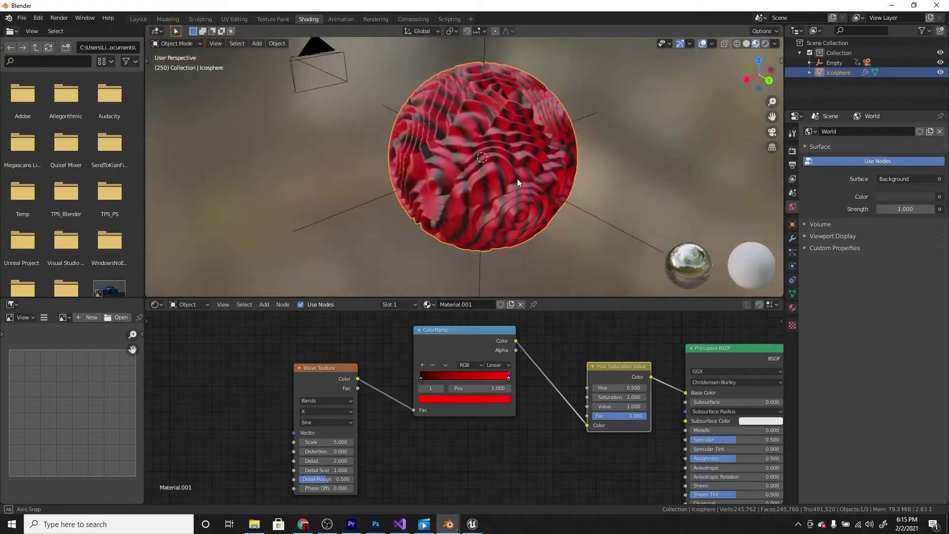
scroll(517, 183, up, 2)
middle_drag(374, 431, 382, 422)
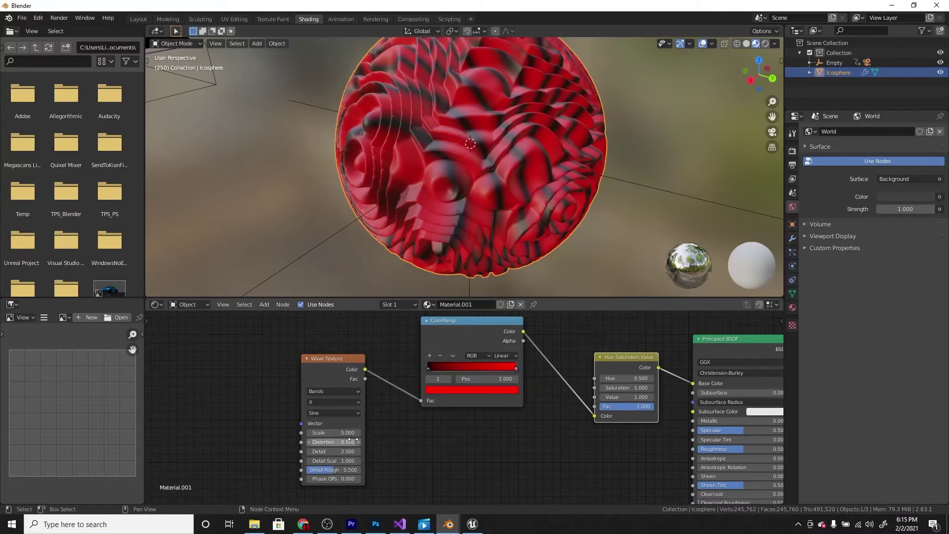
drag(334, 433, 356, 432)
scroll(506, 230, down, 2)
middle_drag(506, 230, 405, 256)
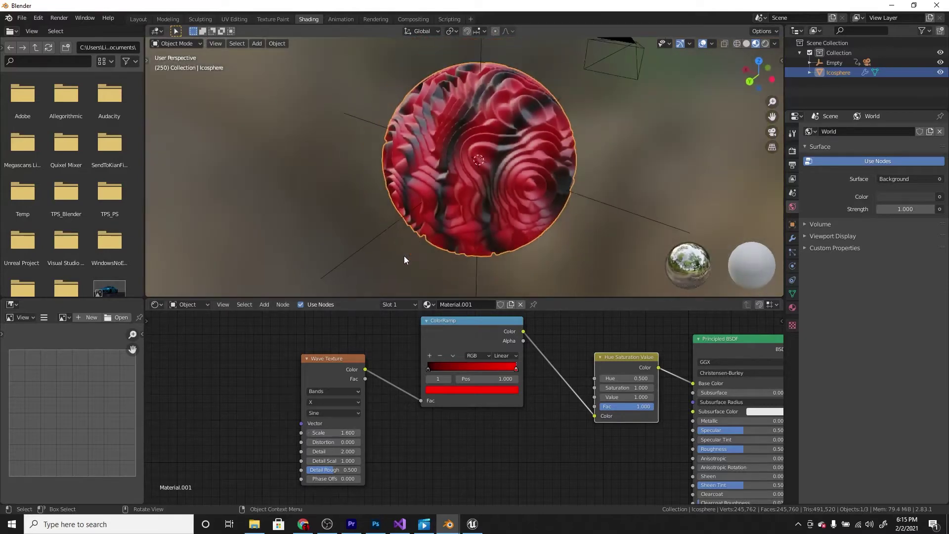
scroll(404, 259, up, 4)
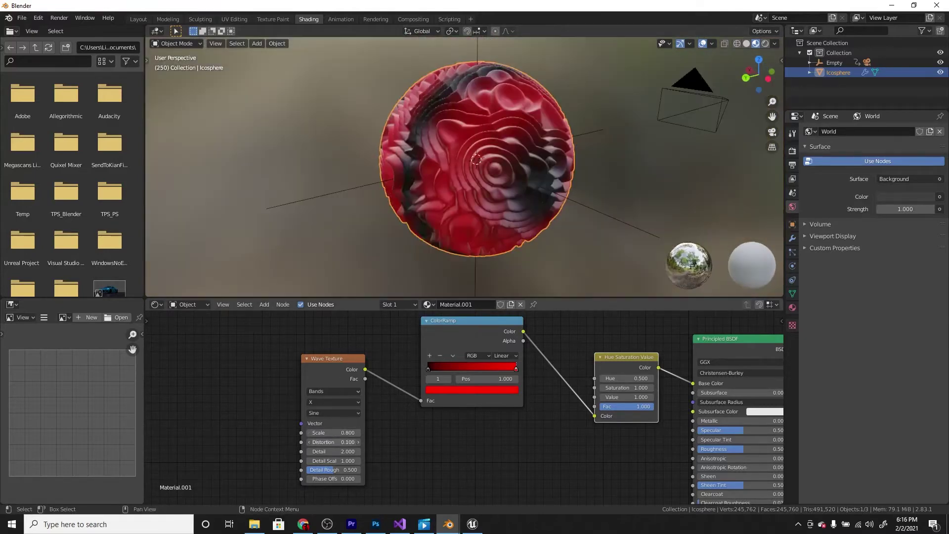
Step: Set the Wave Texture's Distortion to 86.7 and deselect the icosphere to inspect the pattern up close
drag(334, 442, 366, 441)
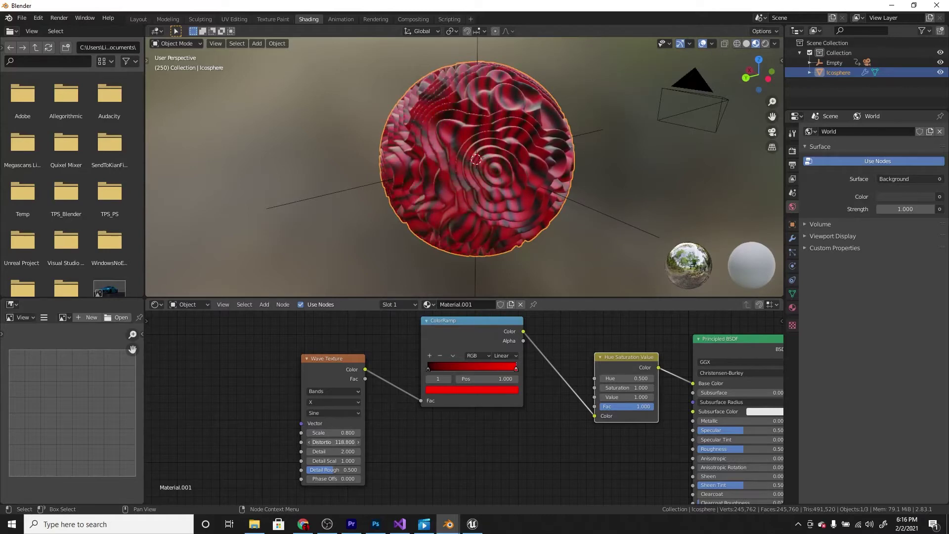
key(alt+a)
scroll(458, 177, up, 5)
middle_drag(458, 177, 489, 198)
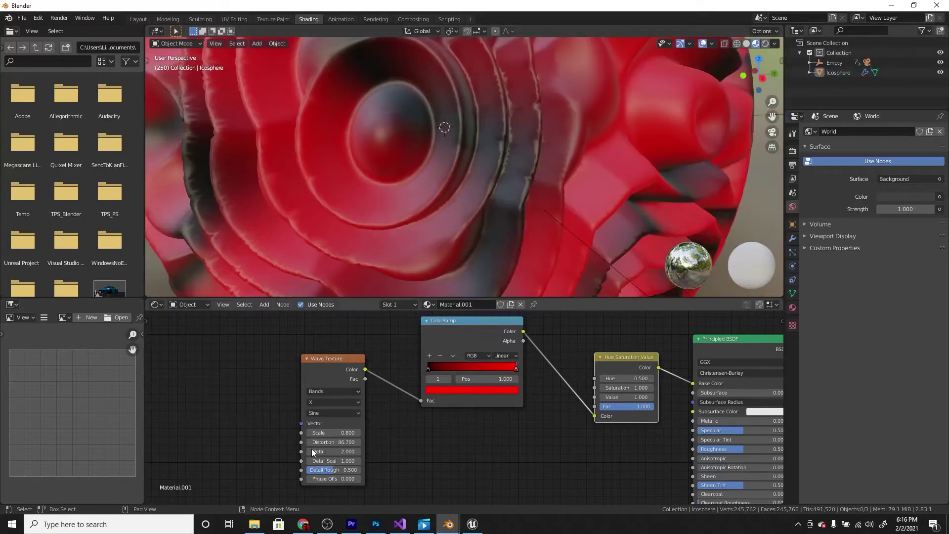
Step: Try Wave Texture Detail values up to 16 and settle on 4.2
drag(311, 452, 332, 451)
scroll(465, 200, down, 4)
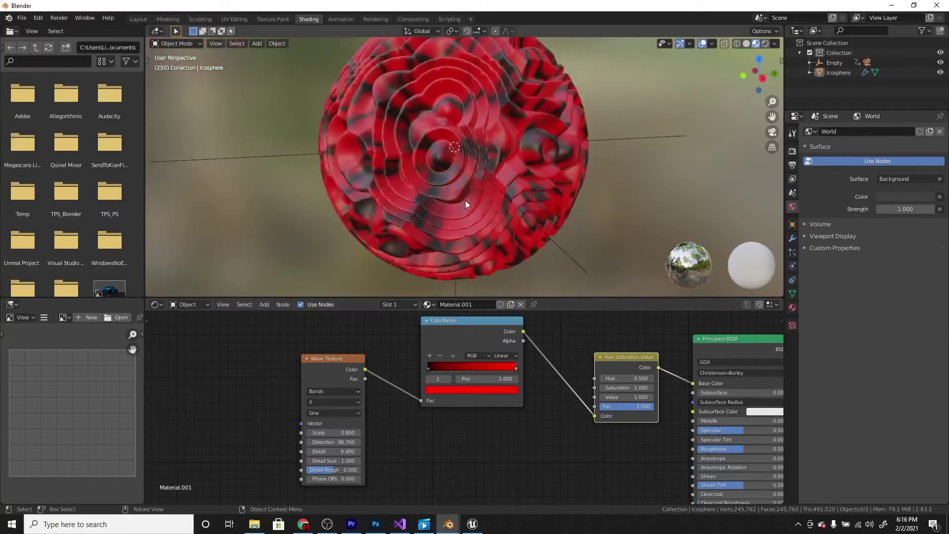
middle_drag(464, 200, 387, 252)
scroll(407, 216, up, 3)
scroll(388, 254, up, 2)
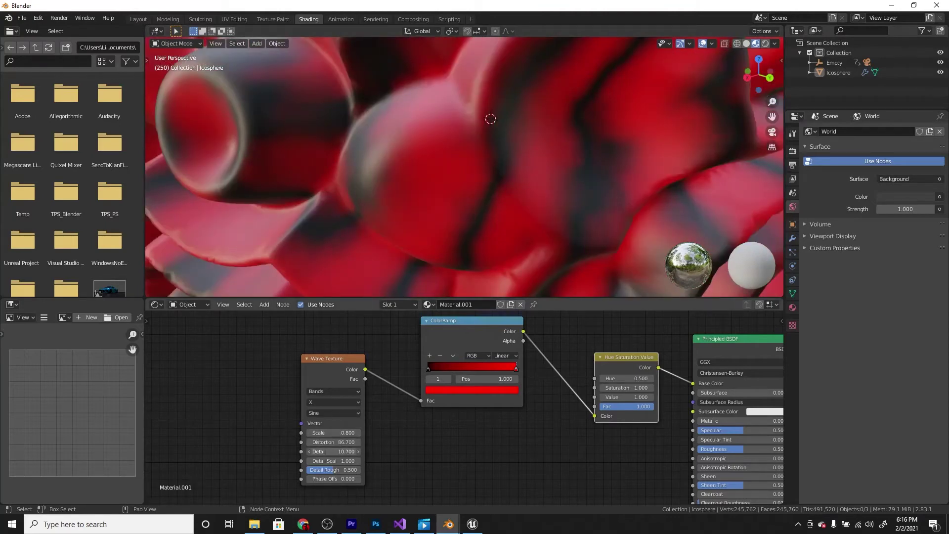
scroll(477, 114, down, 5)
scroll(483, 168, up, 6)
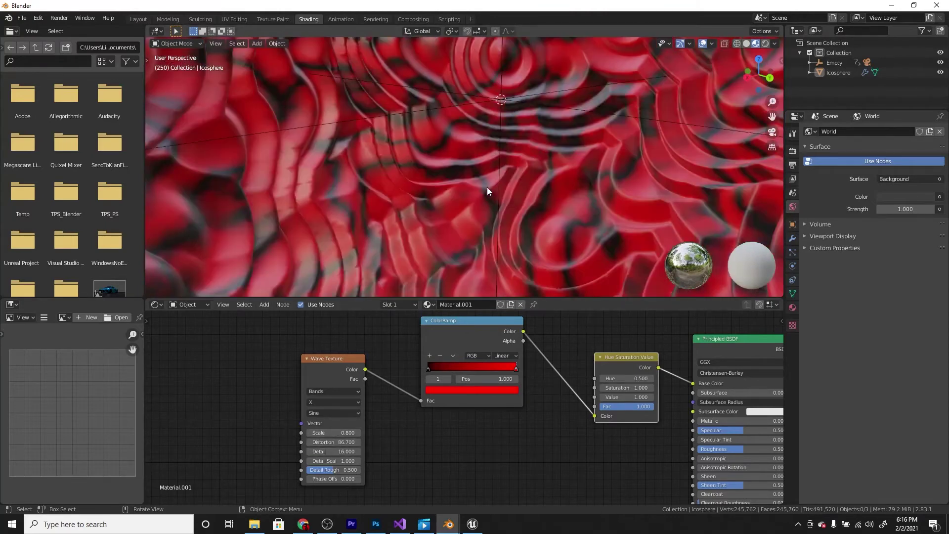
scroll(429, 212, up, 3)
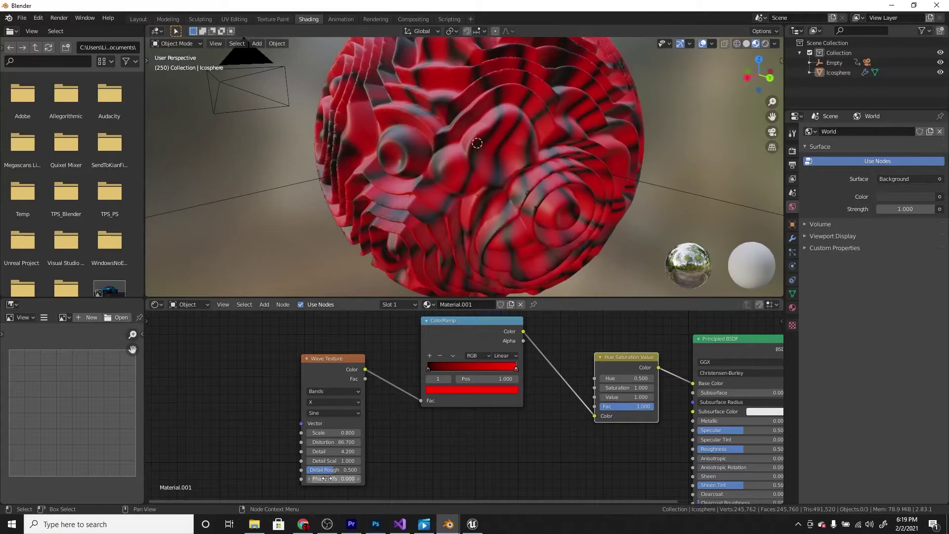
Step: Try shifting the Wave Texture's Phase Offset and undo the change
drag(332, 478, 388, 479)
key(ctrl+z)
scroll(434, 416, down, 2)
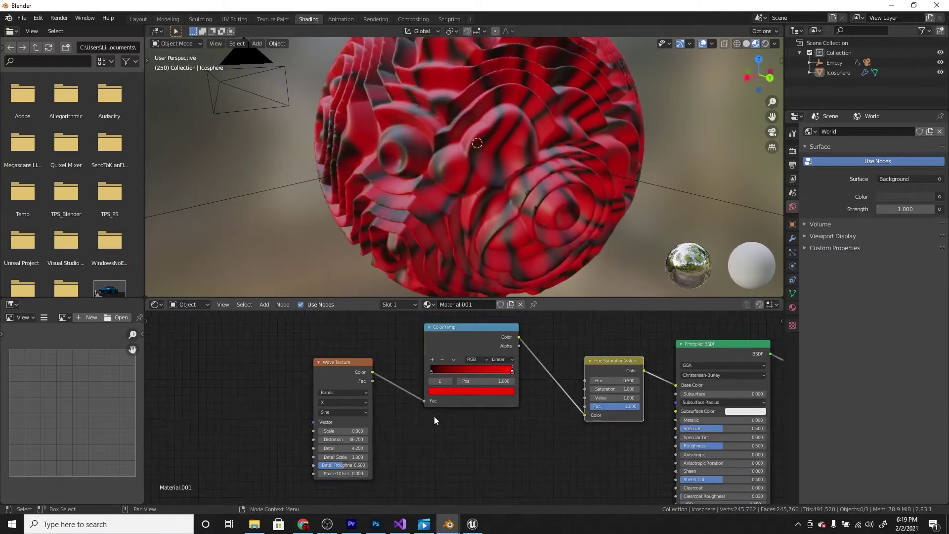
Step: Try different Hue values on the Hue Saturation Value node and leave the hue at 0 for a turquoise color
scroll(458, 419, up, 1)
scroll(462, 420, up, 1)
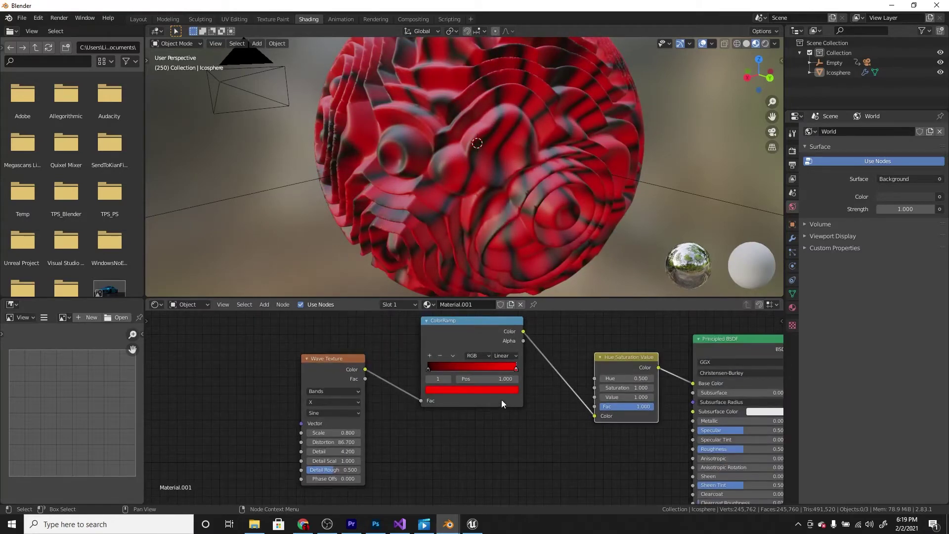
middle_drag(566, 418, 556, 417)
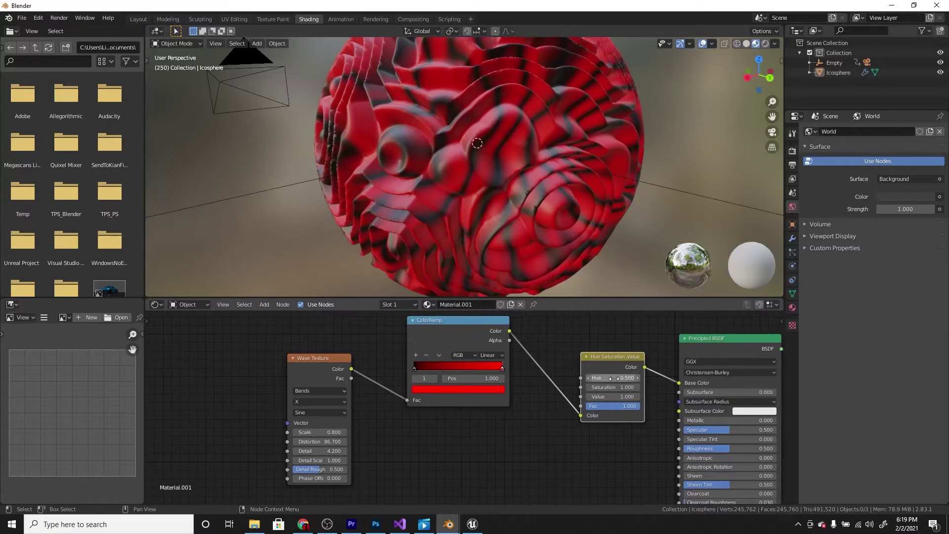
drag(614, 378, 580, 378)
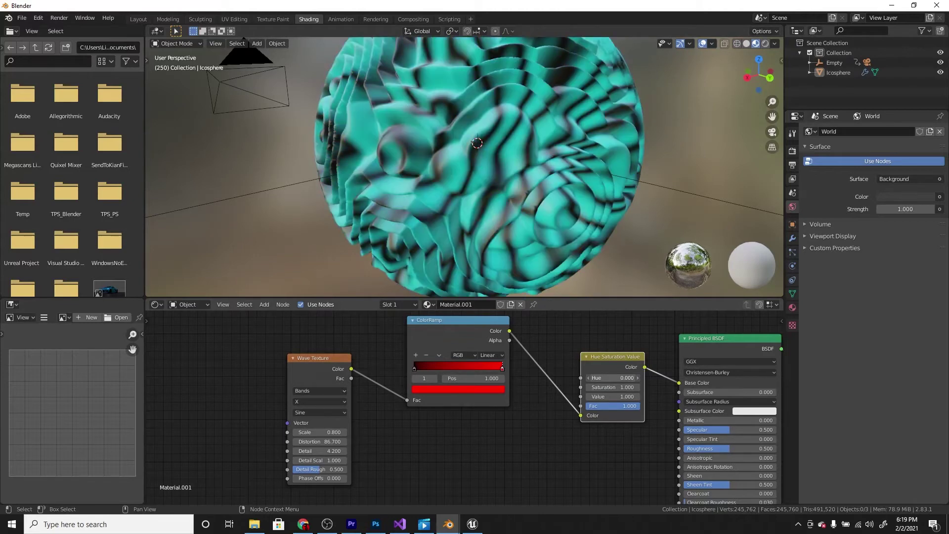
click(638, 378)
click(637, 378)
click(638, 378)
click(637, 377)
click(637, 378)
click(638, 377)
click(637, 377)
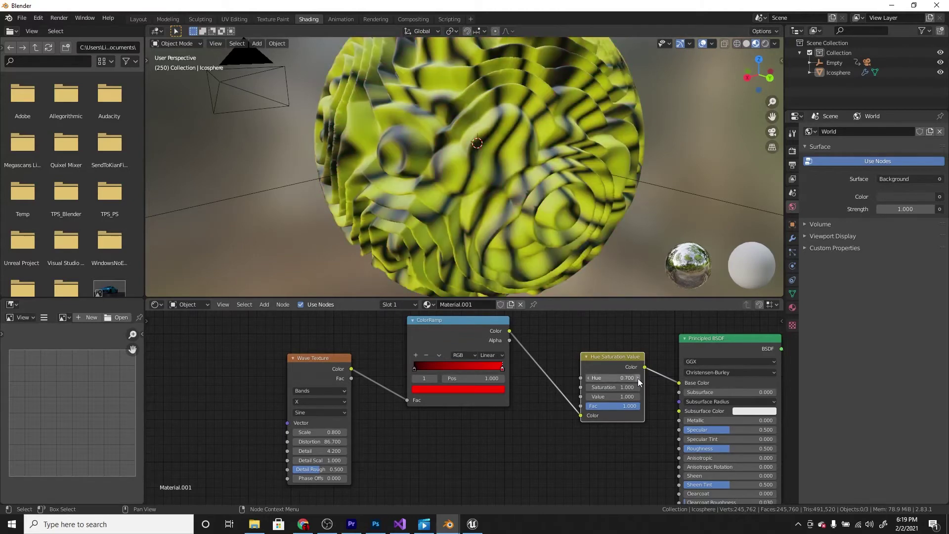
click(637, 378)
click(637, 378)
click(638, 378)
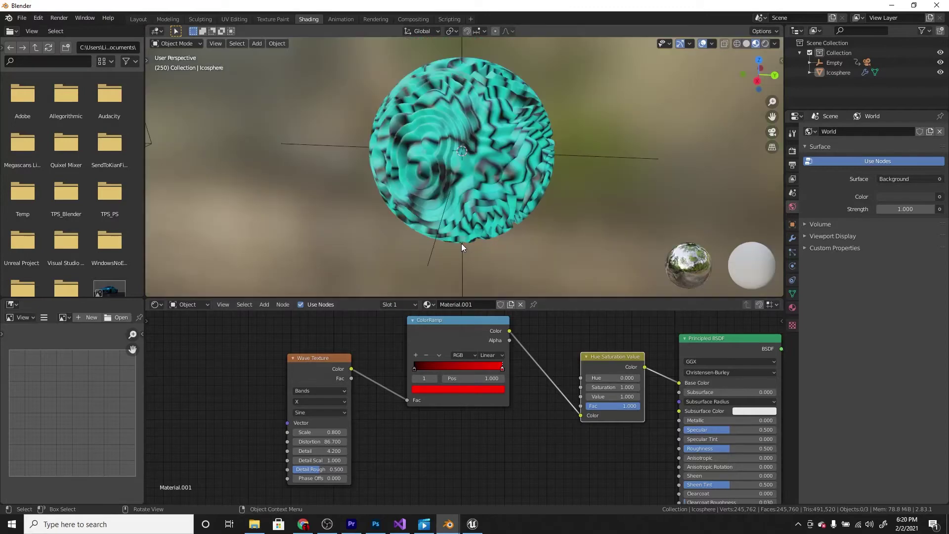
Step: Set the Principled BSDF's Metallic value to 1
scroll(603, 330, down, 2)
middle_drag(660, 396, 598, 350)
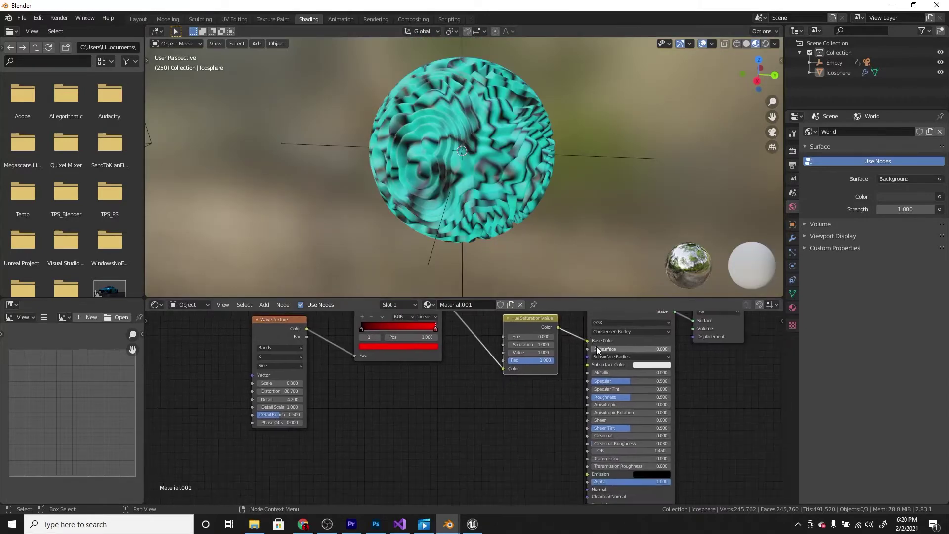
scroll(634, 365, up, 4)
drag(665, 360, 746, 360)
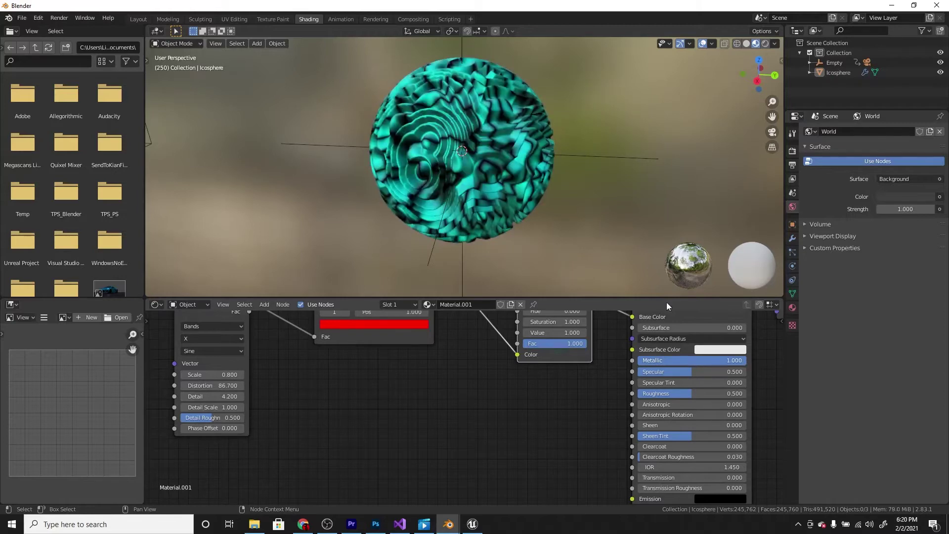
Step: Try different Specular values on the Principled BSDF and reset it to the default 0.5
scroll(556, 170, up, 5)
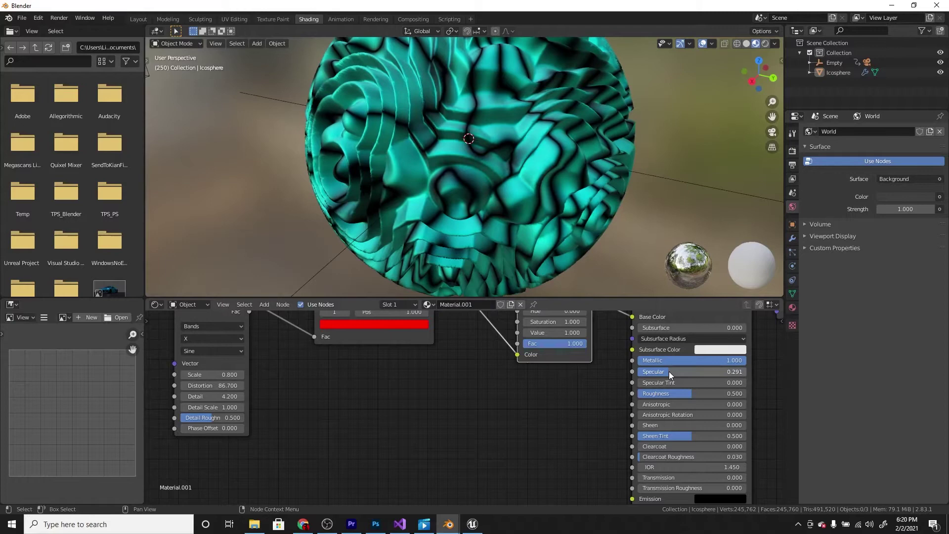
mouse_move(668, 372)
mouse_down()
mouse_move(737, 372)
mouse_move(728, 371)
mouse_up()
key(BackSpace)
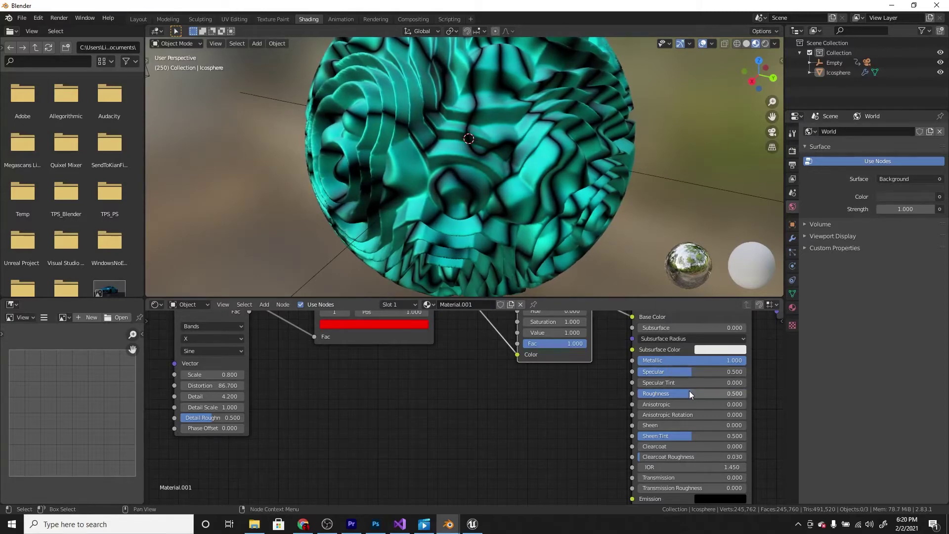
Step: Lower the Principled BSDF's Roughness to 0.232 and check the reflections around the sphere
drag(699, 394, 663, 393)
scroll(511, 202, down, 1)
middle_drag(511, 203, 398, 197)
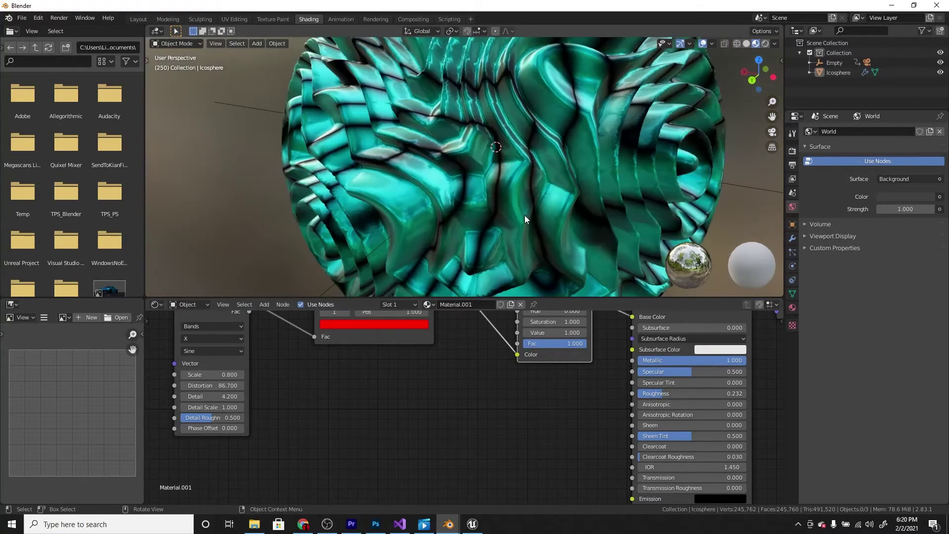
Step: Try a lower Alpha of about 0.773 on the Principled BSDF and restore it to 1
scroll(678, 387, down, 1)
middle_drag(684, 389, 656, 329)
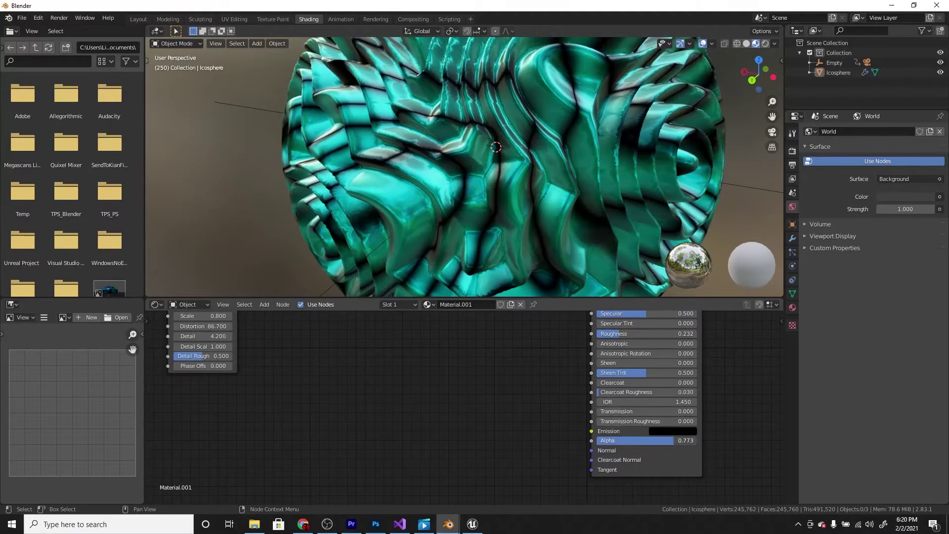
scroll(490, 194, down, 8)
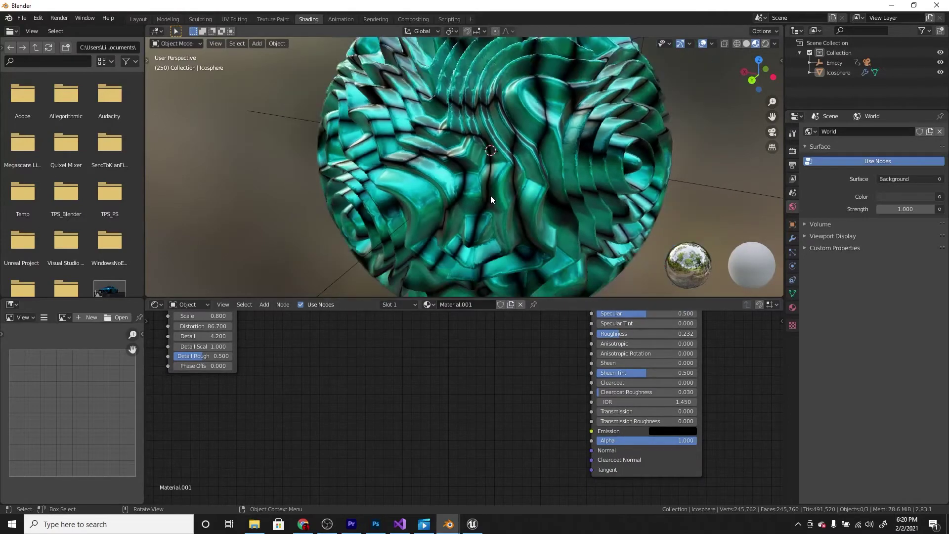
scroll(605, 182, up, 5)
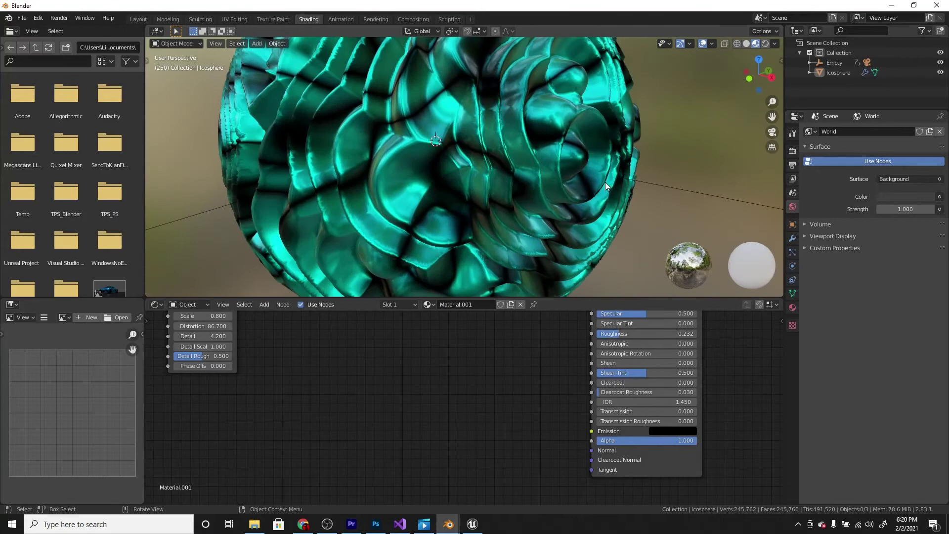
Step: Keyframe the Hue Saturation Value node's Hue at 0 on frame 1
scroll(391, 391, down, 3)
scroll(424, 414, down, 2)
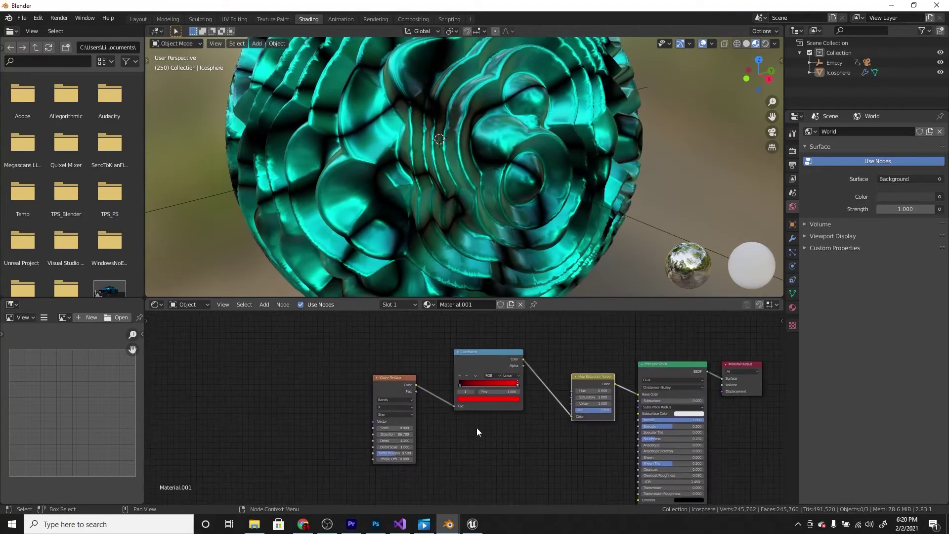
scroll(396, 366, up, 3)
middle_drag(404, 355, 346, 347)
scroll(407, 369, up, 3)
scroll(347, 347, down, 3)
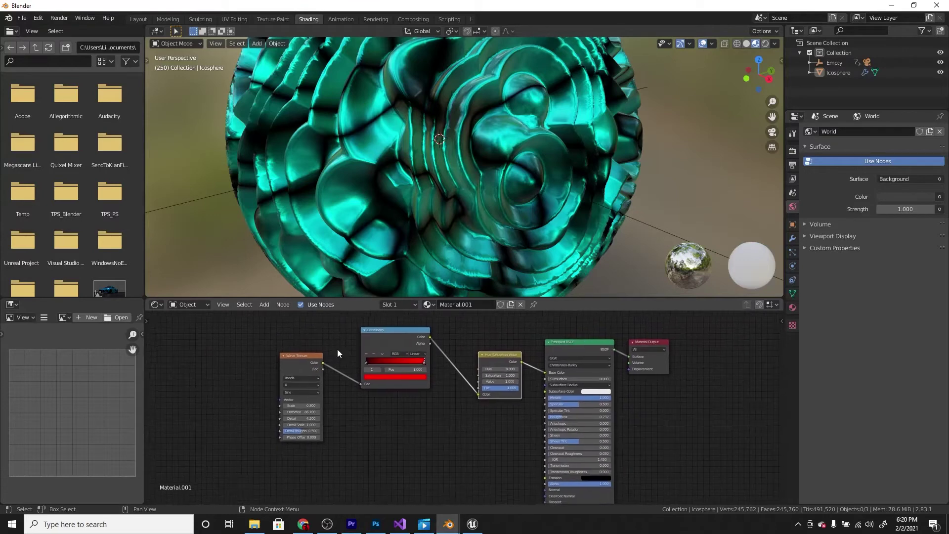
click(138, 19)
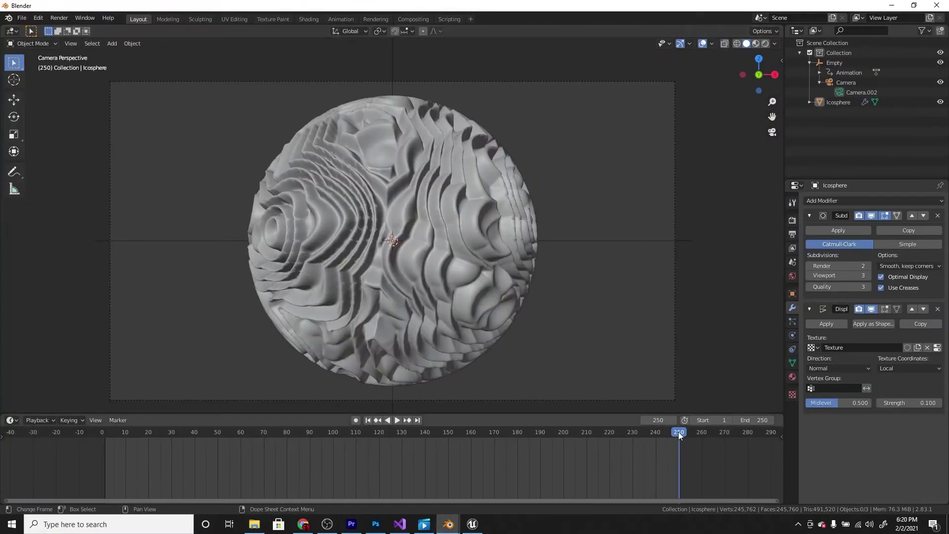
drag(678, 431, 105, 434)
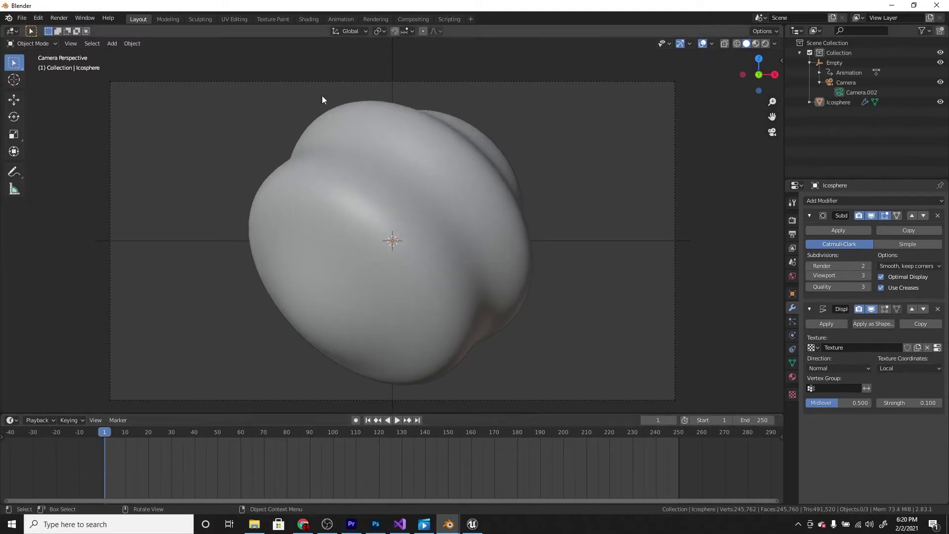
click(312, 18)
scroll(443, 415, up, 5)
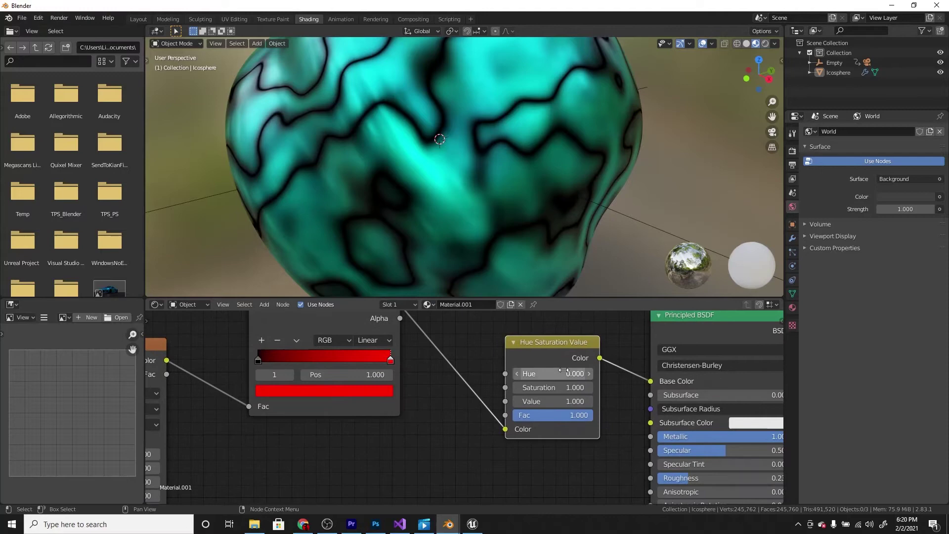
scroll(503, 378, down, 3)
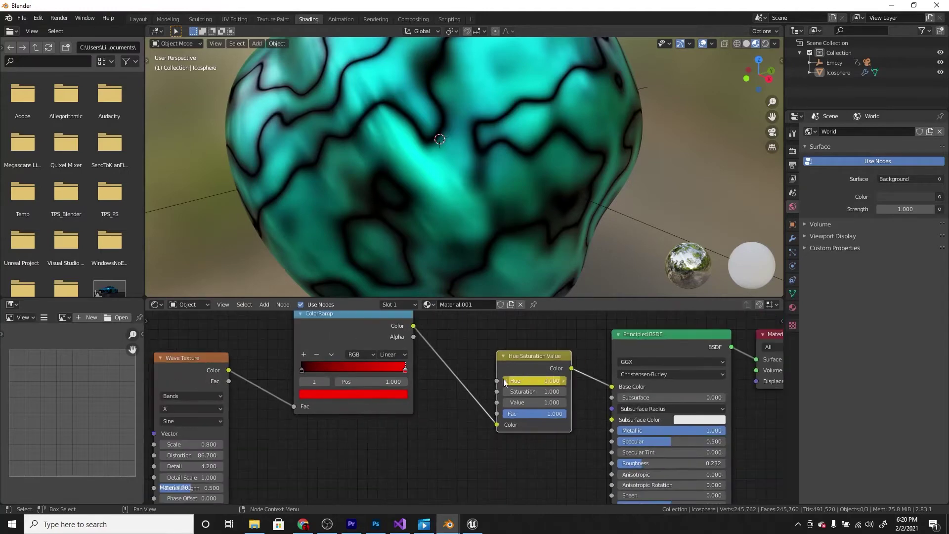
Step: Keyframe the Wave Texture node's Phase Offset at 0 on frame 1
scroll(444, 405, up, 6)
scroll(444, 405, up, 3)
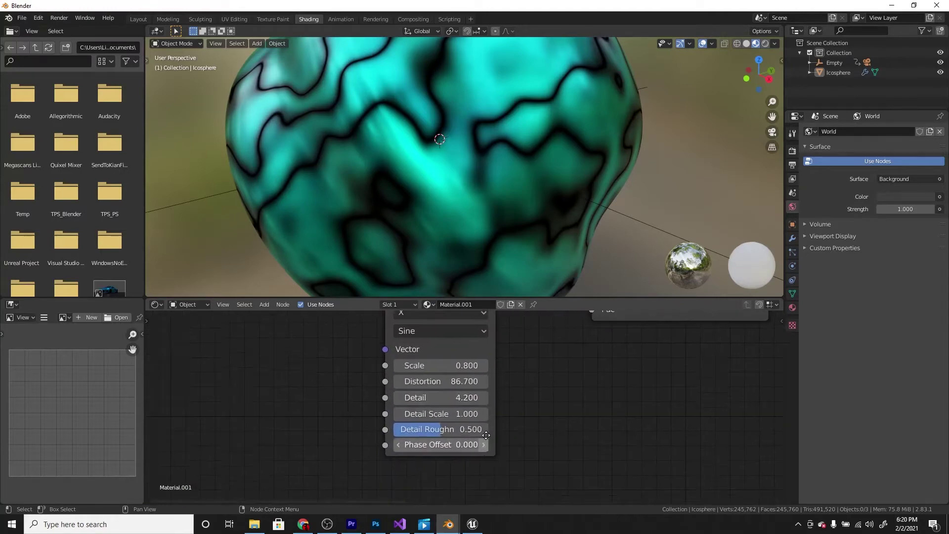
key(i)
scroll(544, 407, down, 5)
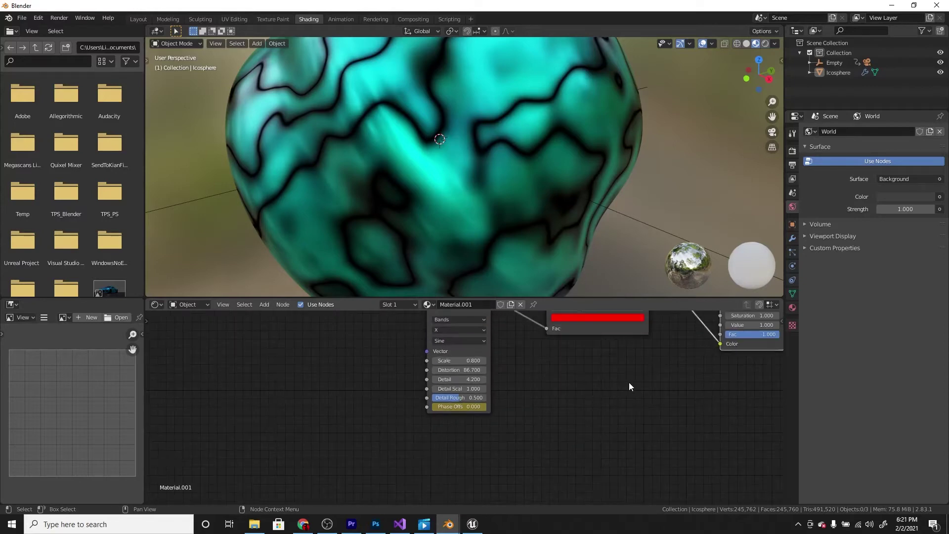
Step: Go to frame 250, set the Hue Saturation Value node's Hue to 1 and keyframe it
click(138, 19)
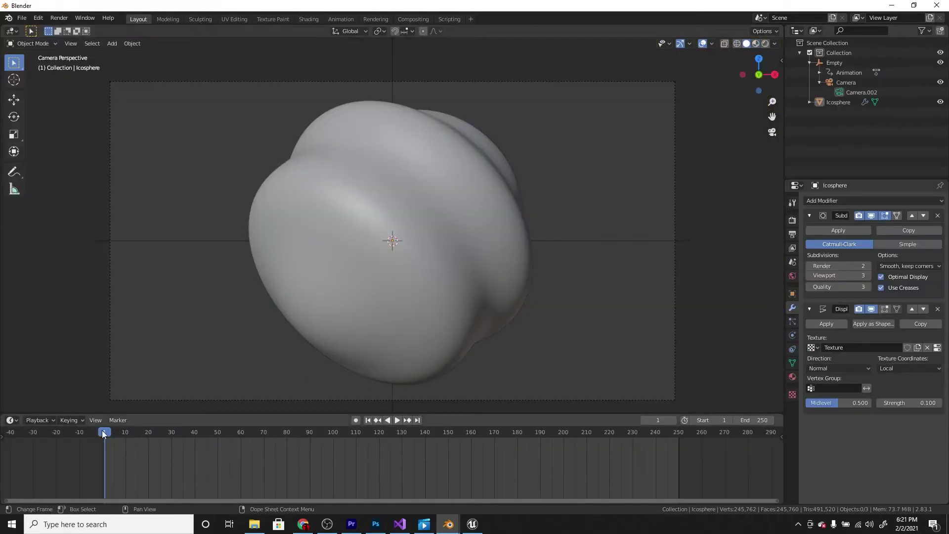
click(678, 445)
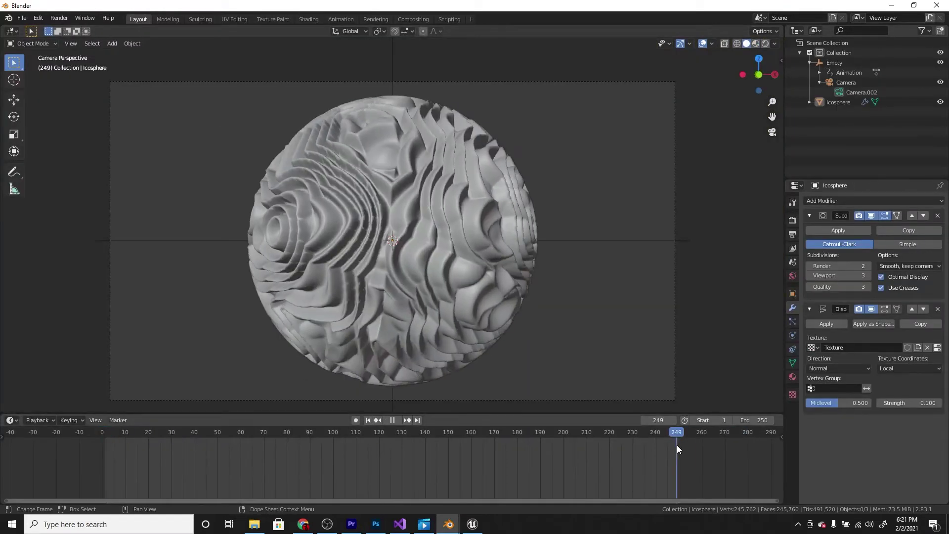
click(309, 18)
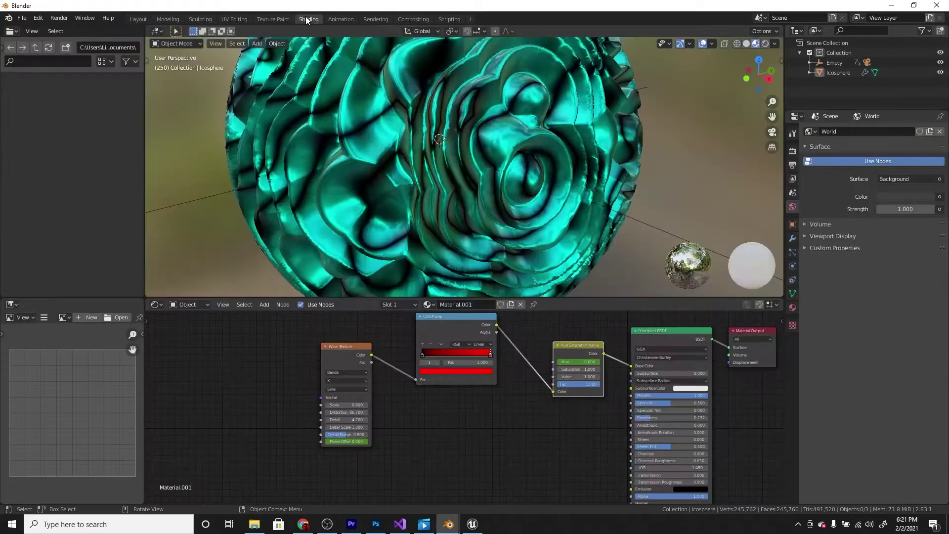
scroll(571, 384, up, 4)
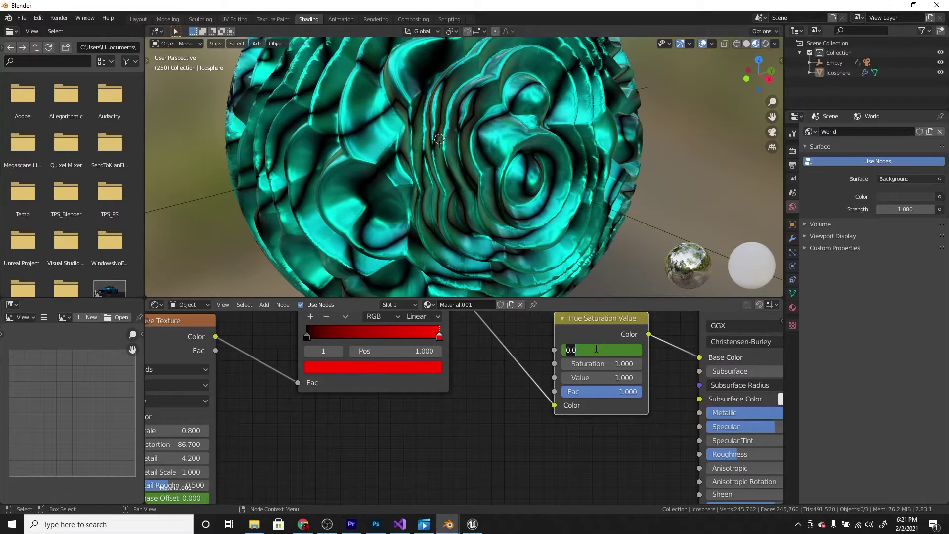
key(i)
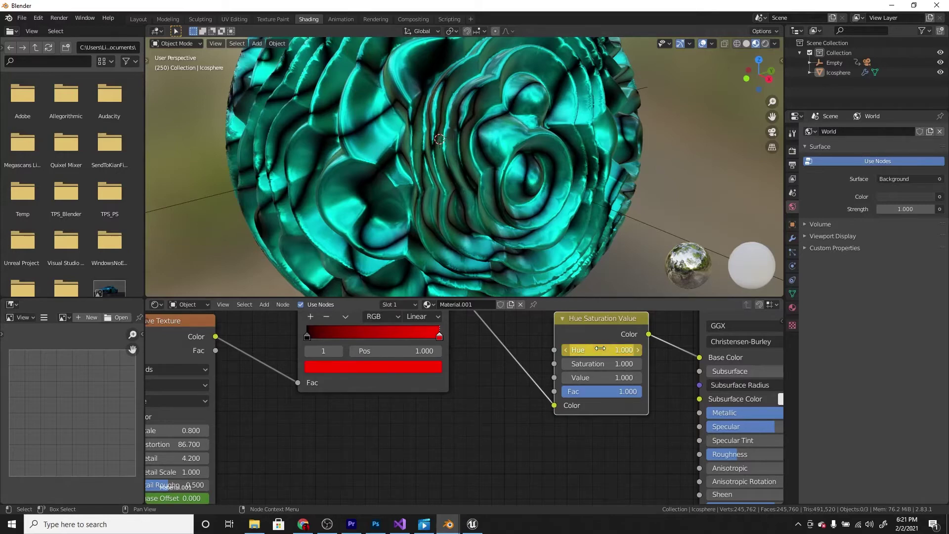
Step: Set the Wave Texture node's Phase Offset to 20 and keyframe it on frame 250
scroll(434, 375, down, 3)
middle_drag(434, 376, 636, 373)
scroll(636, 373, up, 2)
scroll(514, 388, down, 1)
middle_drag(514, 388, 536, 314)
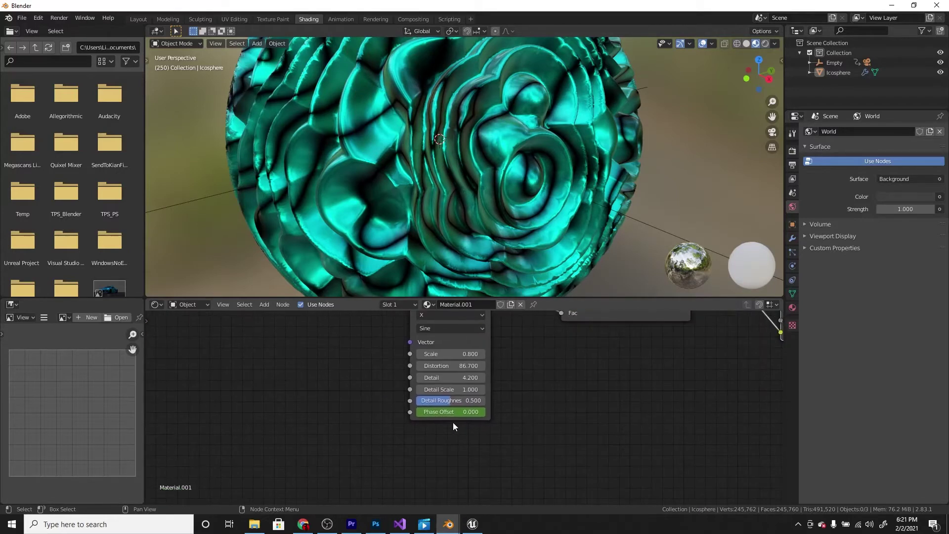
scroll(434, 239, down, 5)
drag(451, 411, 502, 411)
click(452, 411)
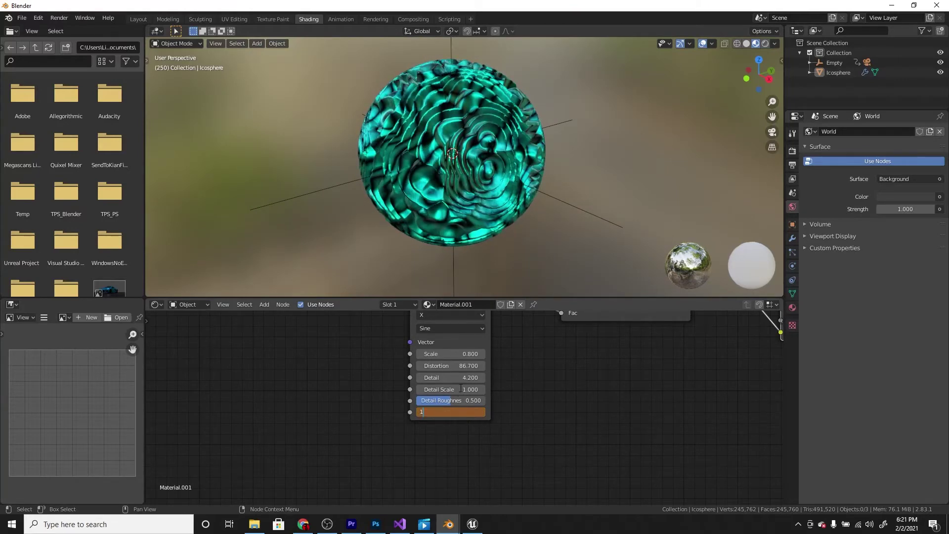
key(Return)
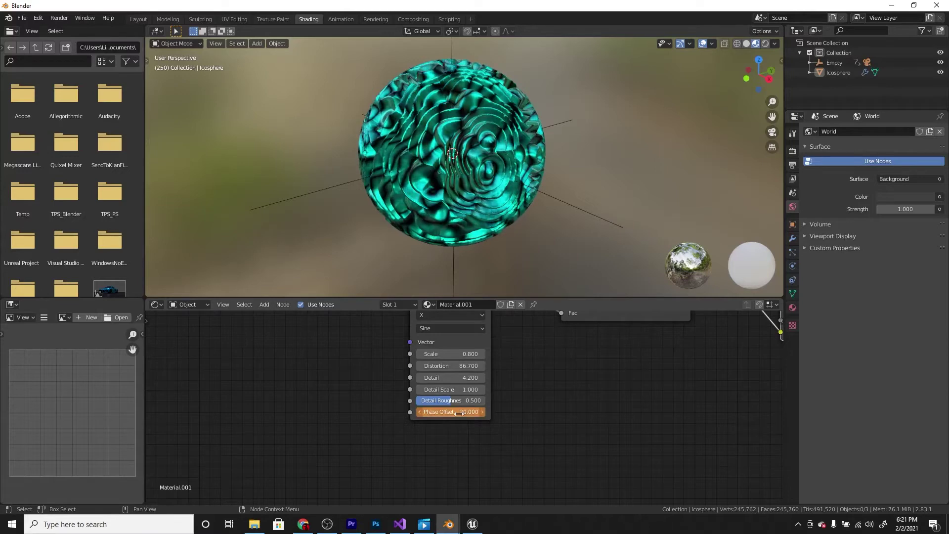
scroll(532, 380, down, 3)
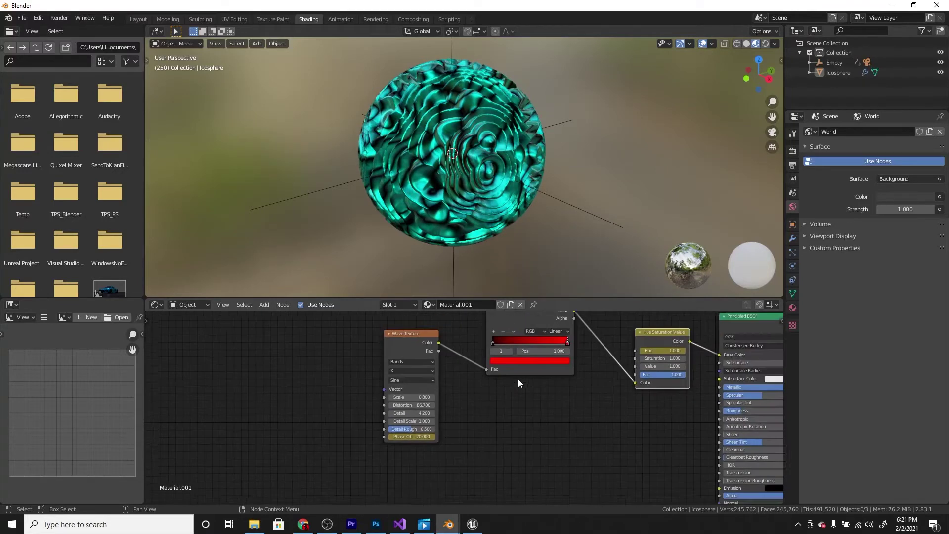
Step: Switch the Layout viewport to Material Preview shading and scrub back through the timeline to check the animated hue and pattern
click(139, 19)
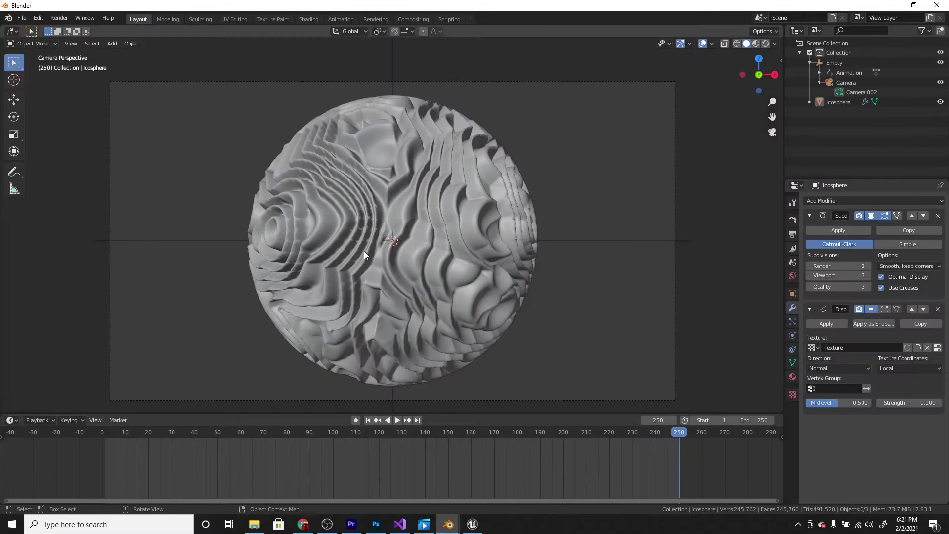
mouse_move(680, 436)
mouse_down()
mouse_move(351, 434)
mouse_move(542, 434)
mouse_up()
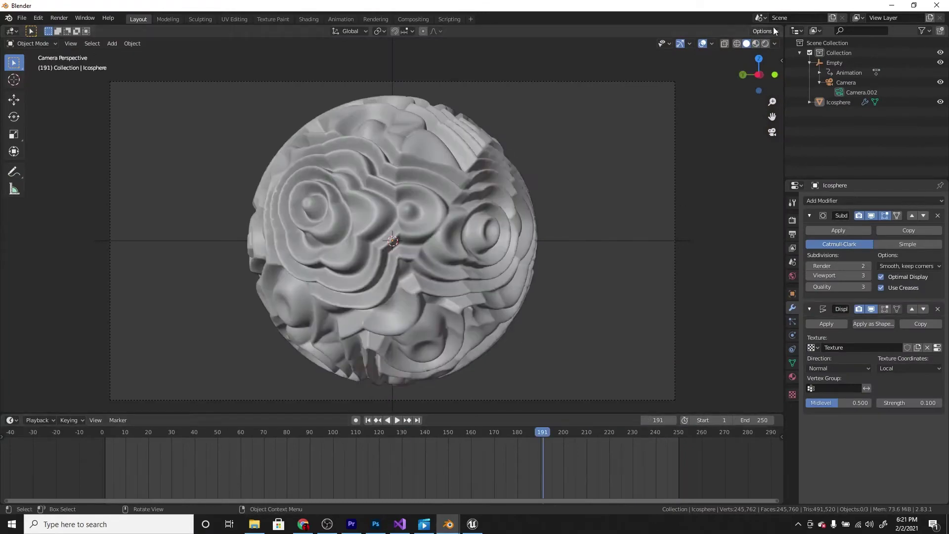
click(755, 44)
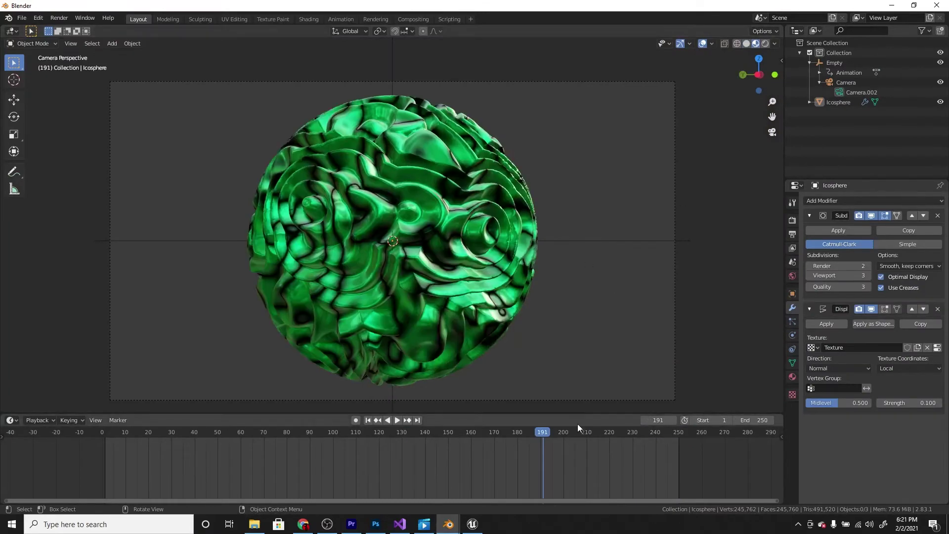
drag(542, 432, 134, 429)
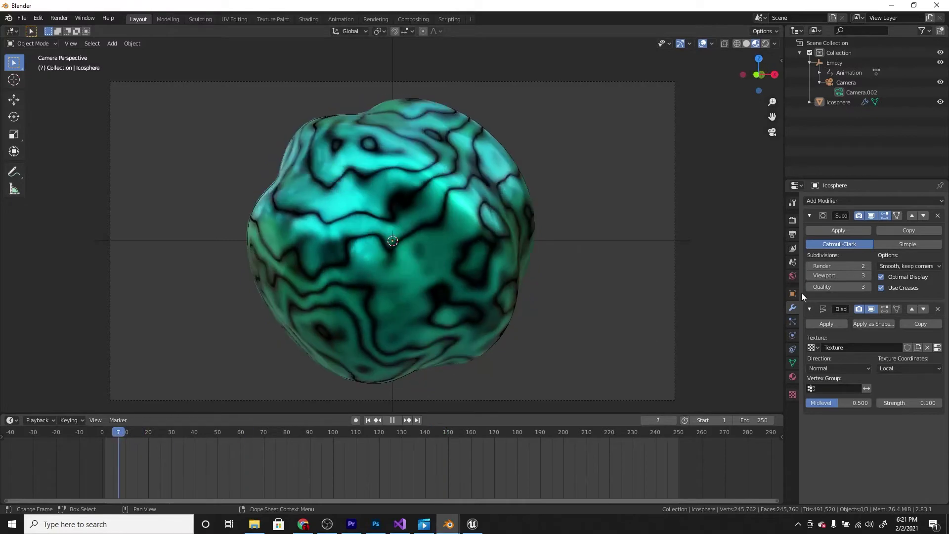
Step: Lower the Subdivision modifier's Viewport level to 0 and check the animation playback
click(809, 275)
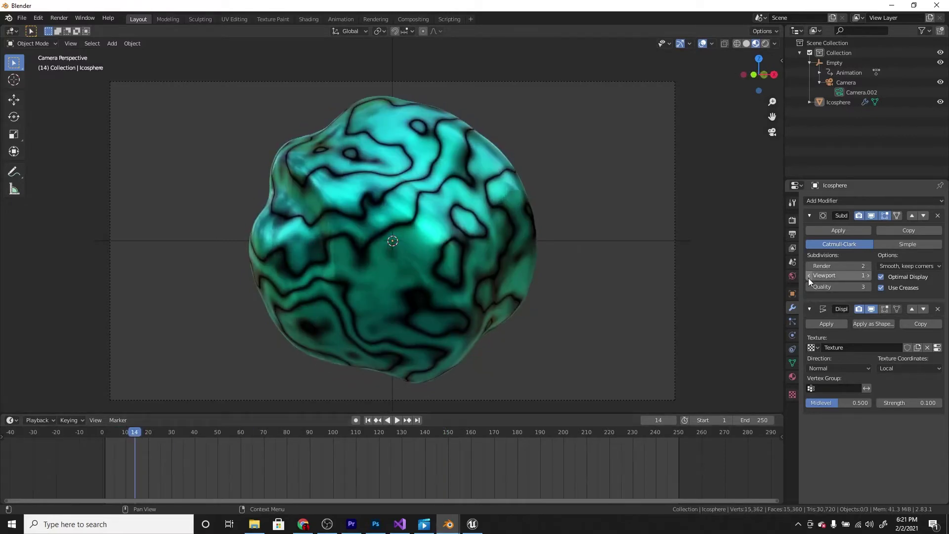
click(809, 275)
key(space)
drag(138, 432, 515, 440)
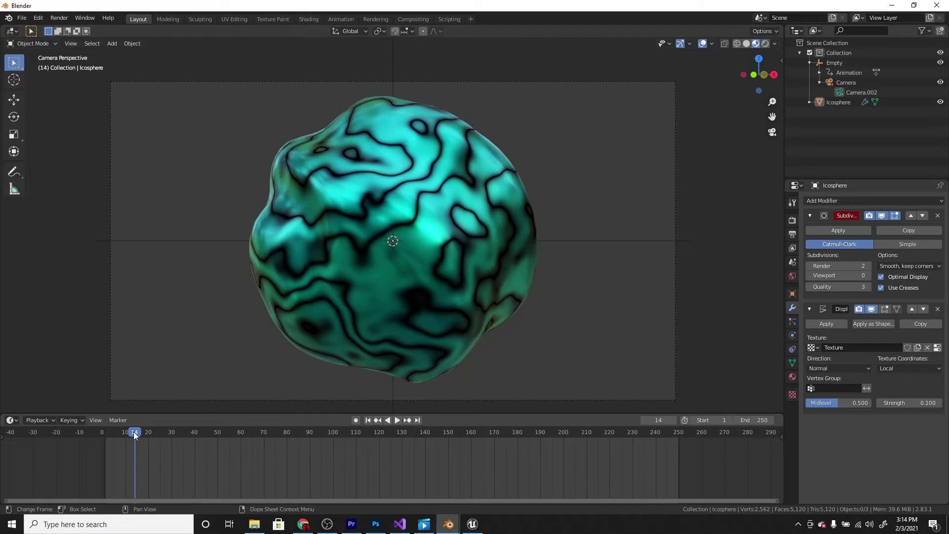
scroll(85, 213, down, 1)
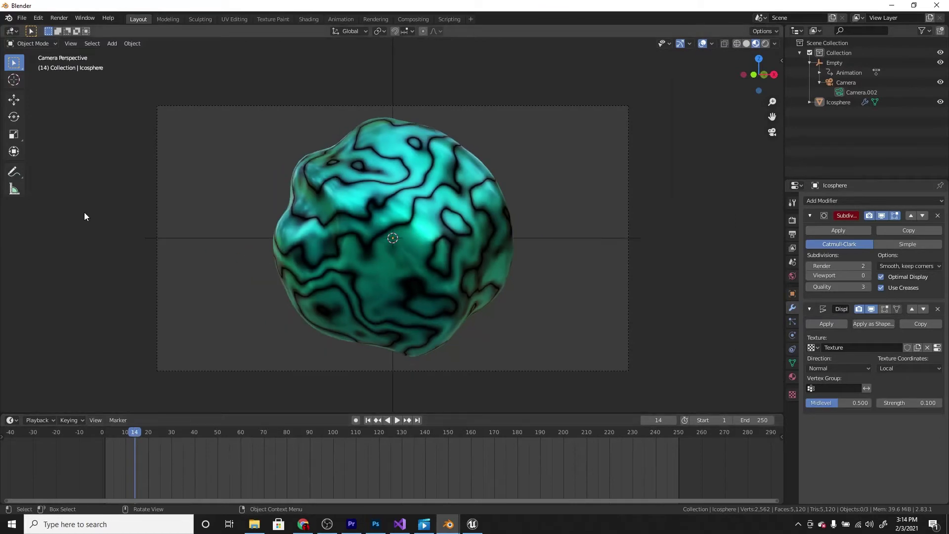
drag(82, 213, 160, 303)
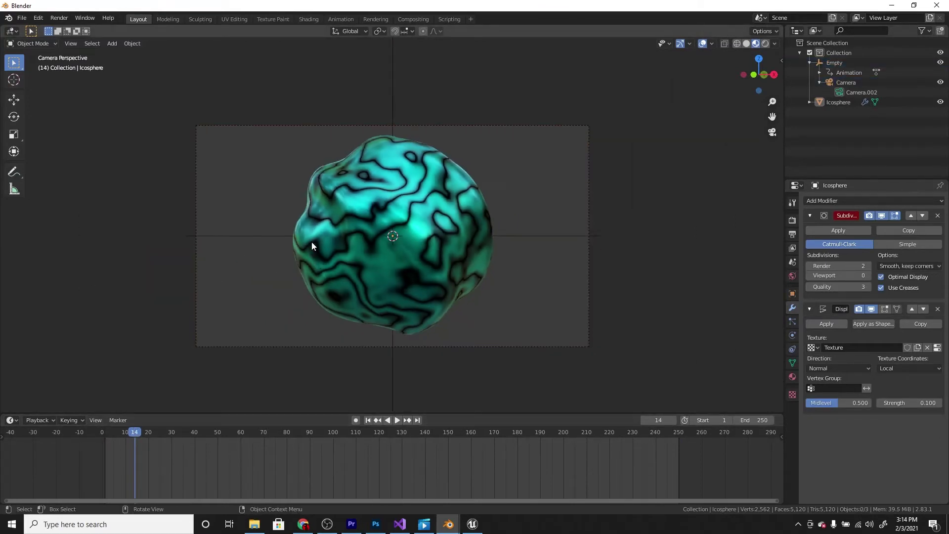
scroll(321, 252, up, 2)
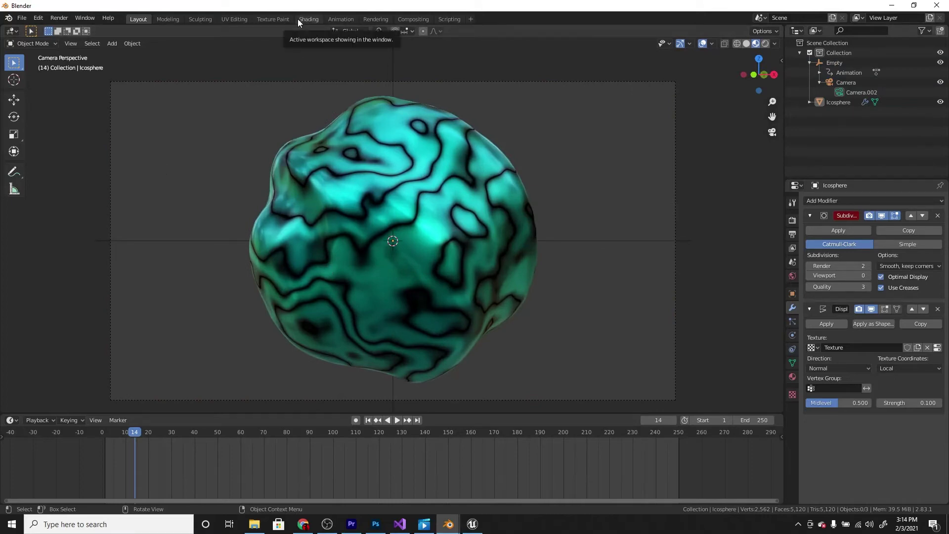
Step: Switch the Shading workspace's node editor from Object to World shaders and bring the Background and World Output nodes into view
click(299, 19)
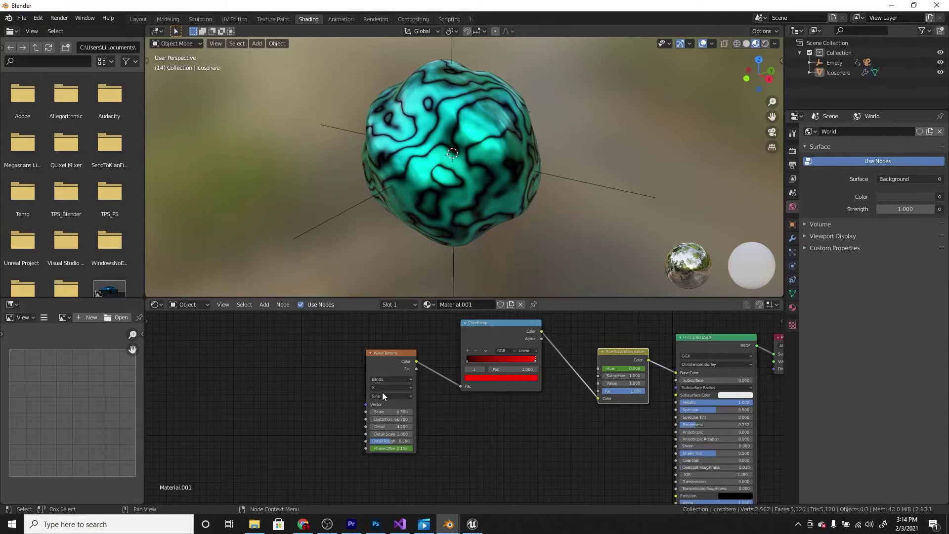
click(188, 305)
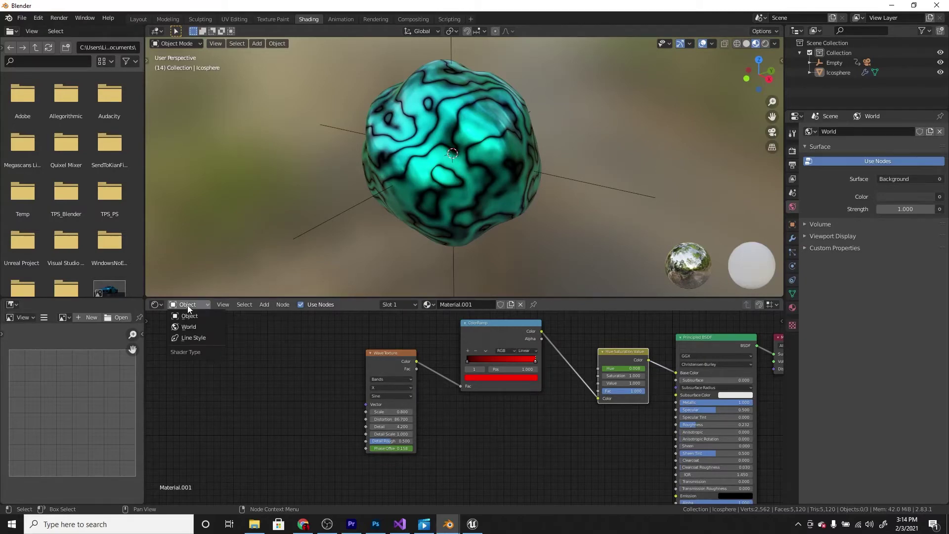
click(194, 327)
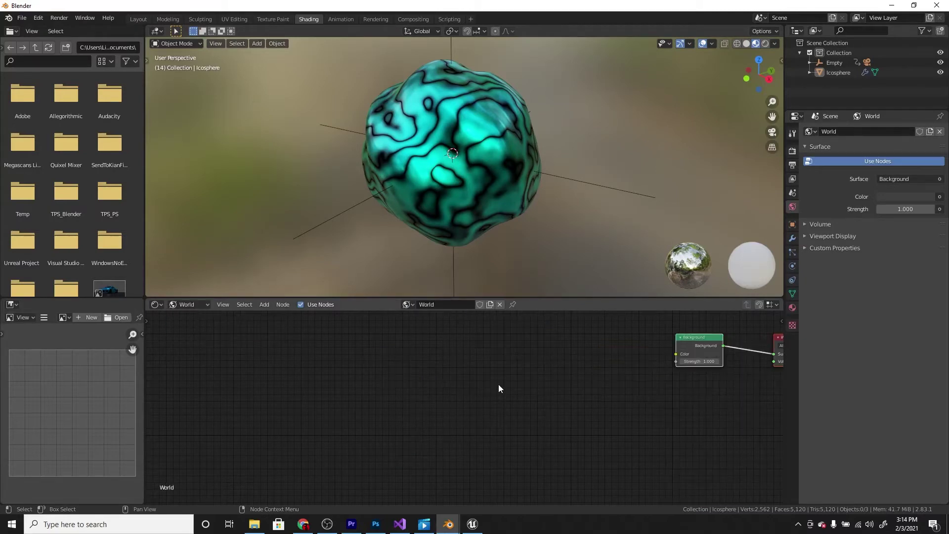
key(Home)
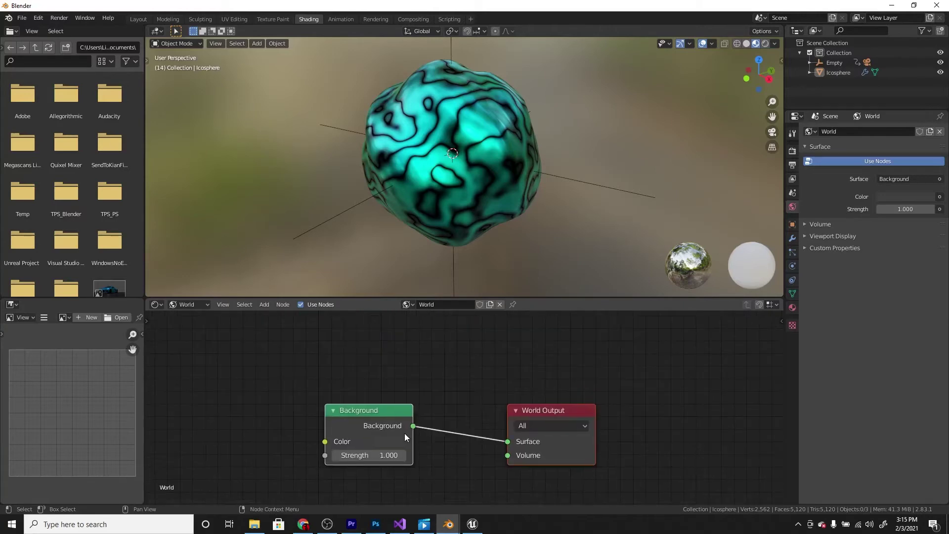
middle_drag(404, 433, 408, 375)
scroll(441, 390, down, 3)
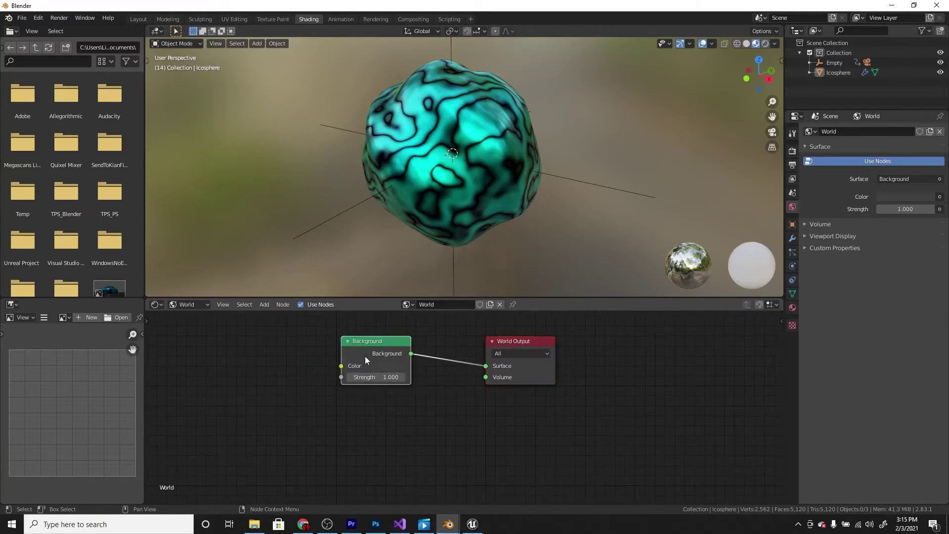
click(381, 377)
Step: Inspect the sphere from several angles in Rendered viewport shading in the Layout workspace, and return to Material Preview
click(144, 19)
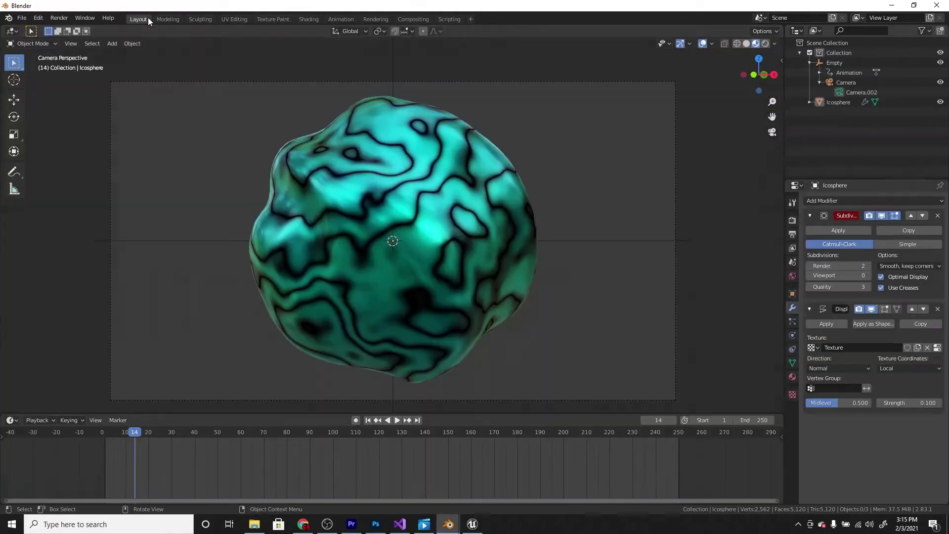
scroll(449, 192, down, 2)
click(764, 44)
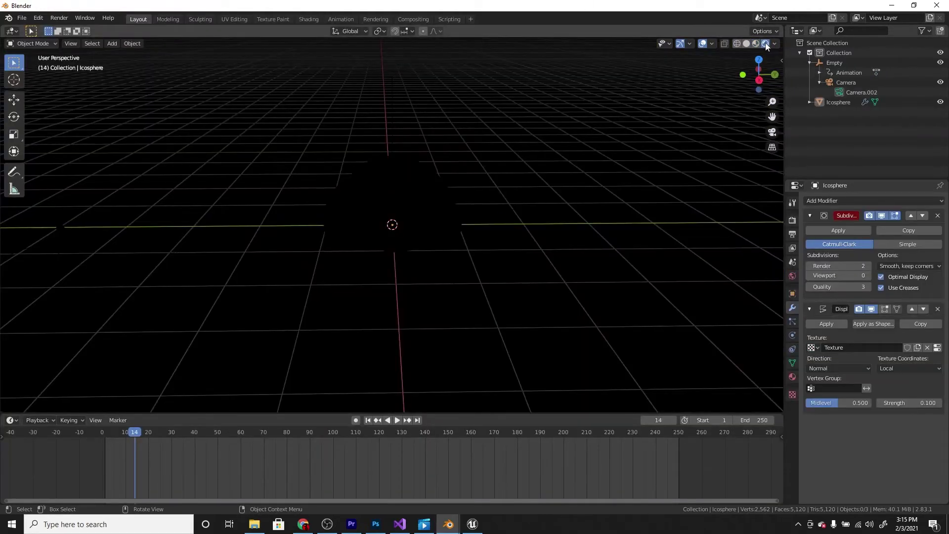
scroll(430, 240, up, 5)
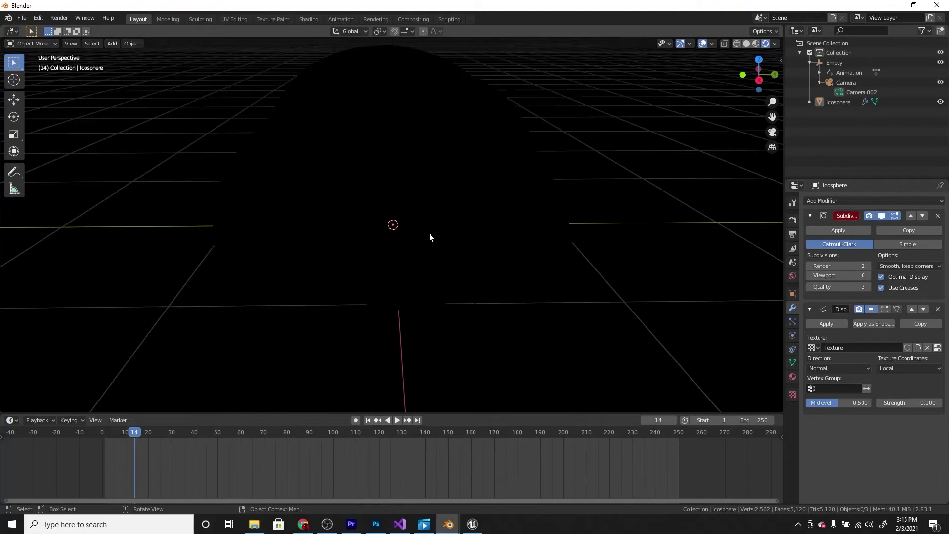
scroll(415, 236, down, 5)
scroll(399, 254, up, 3)
click(399, 265)
mouse_move(401, 235)
middle_down()
mouse_move(400, 252)
mouse_move(411, 250)
middle_up()
scroll(469, 208, down, 7)
click(505, 188)
middle_drag(509, 203, 445, 214)
middle_drag(351, 225, 747, 49)
click(756, 43)
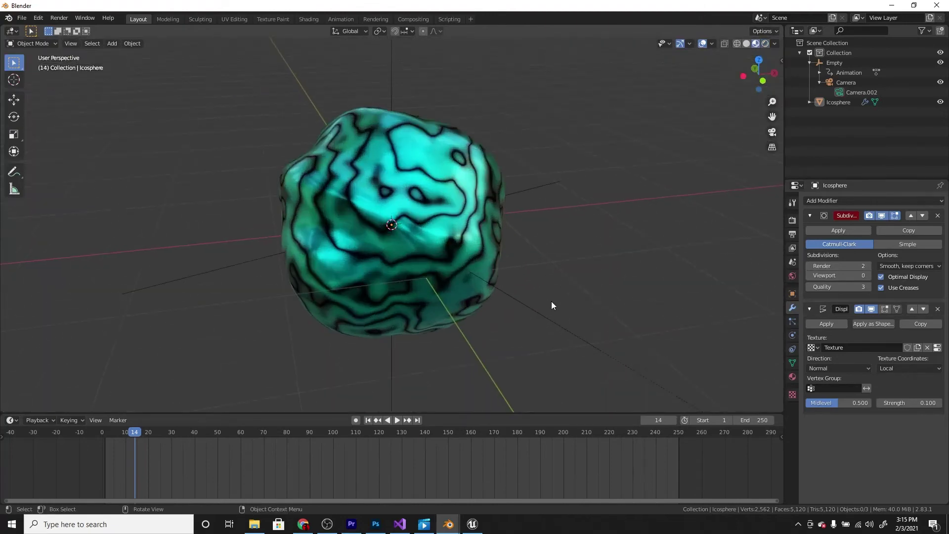
Step: Add an area light at the scene origin and switch the viewport to Rendered shading
middle_drag(551, 301, 510, 309)
key(shift+a)
mouse_move(510, 310)
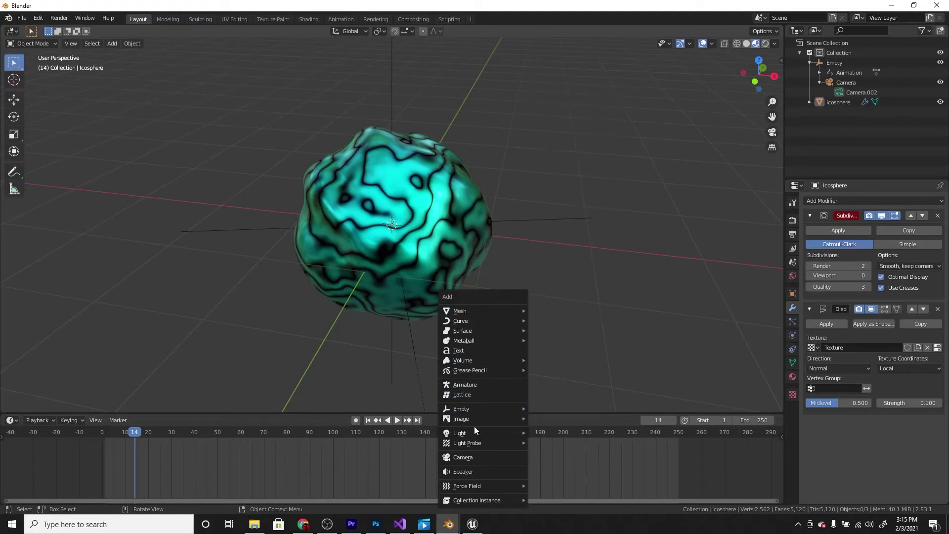
mouse_move(473, 433)
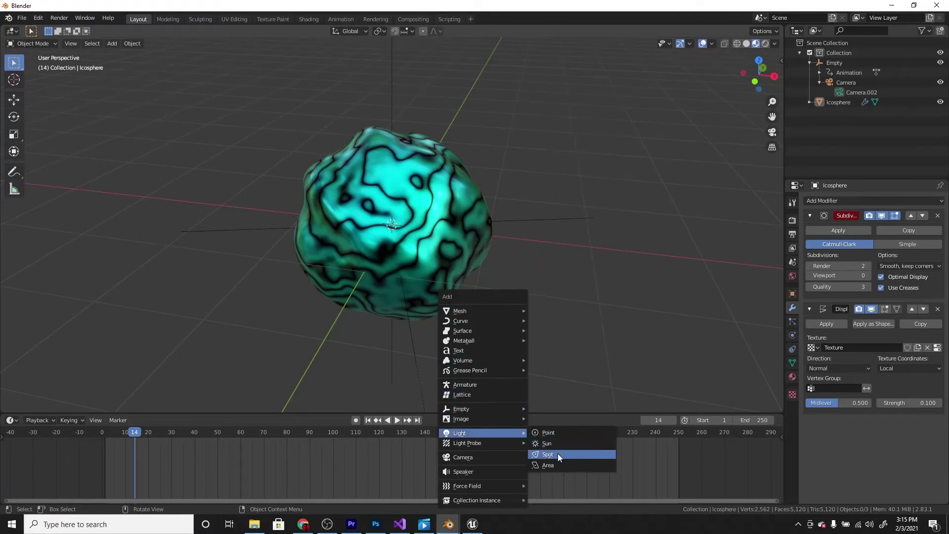
click(548, 465)
middle_drag(431, 259, 340, 276)
scroll(340, 276, down, 4)
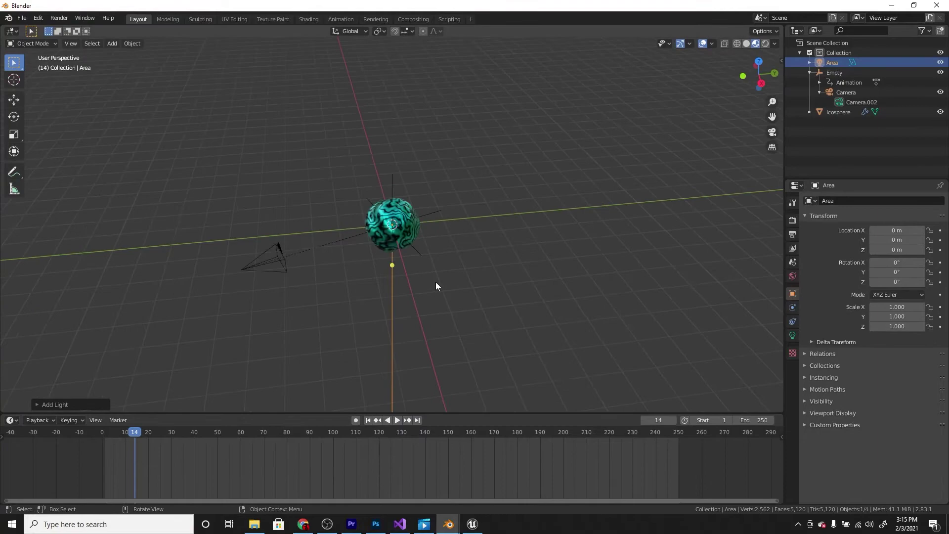
middle_drag(435, 282, 417, 267)
scroll(417, 267, up, 5)
click(765, 44)
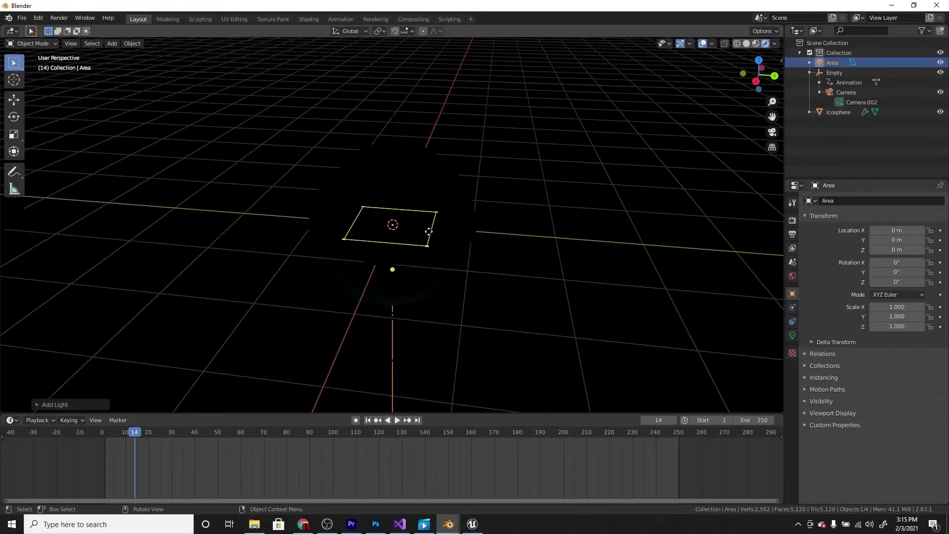
Step: Raise the area light along Z to about 1.35 m above the sphere and scale it to about 1.69
scroll(438, 238, down, 2)
middle_drag(507, 286, 441, 250)
key(g)
key(z)
click(437, 167)
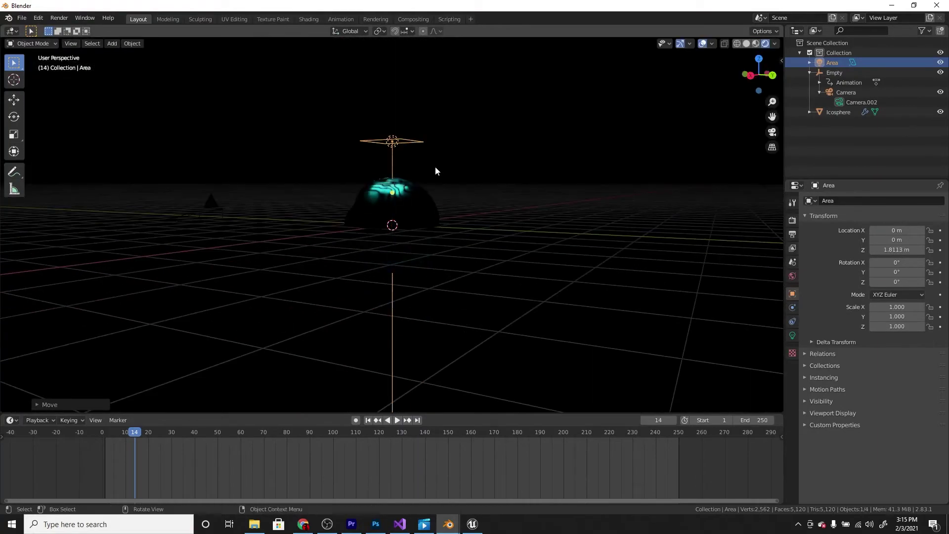
middle_drag(435, 166, 410, 236)
key(s)
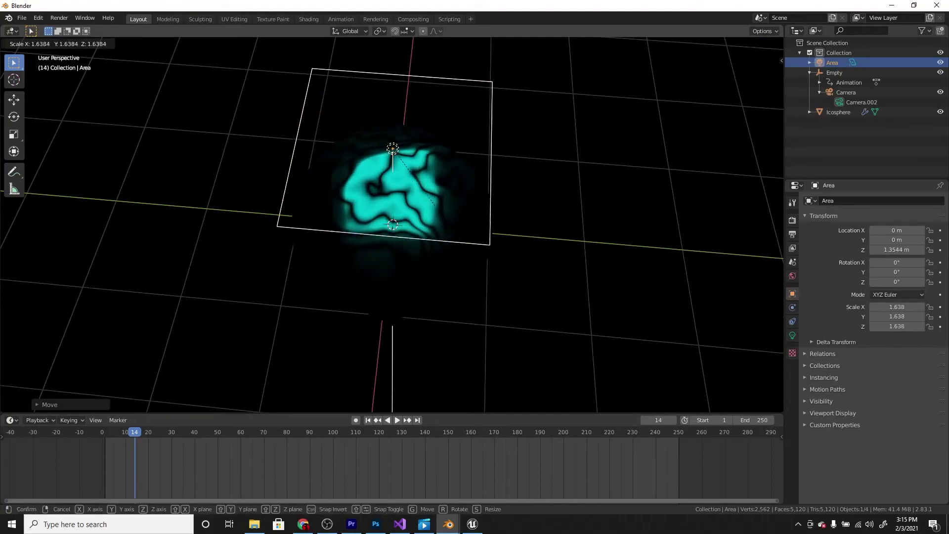
click(484, 250)
Step: Return the timeline to frame 0 and inspect the lit sphere from several angles
scroll(484, 250, down, 1)
middle_drag(484, 250, 275, 367)
scroll(428, 184, down, 6)
click(104, 433)
key(space)
drag(103, 436, 98, 437)
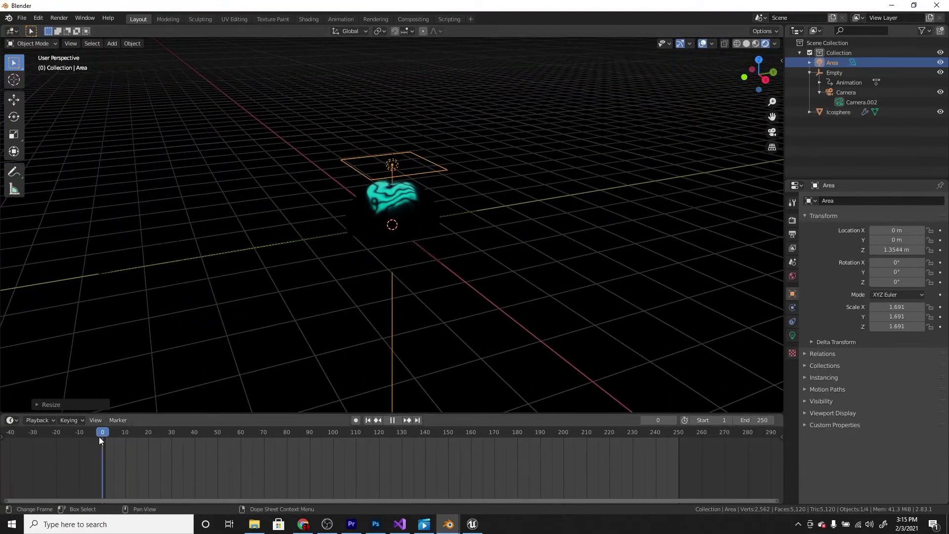
scroll(484, 178, up, 4)
middle_drag(484, 178, 457, 190)
scroll(457, 190, down, 1)
middle_drag(697, 91, 514, 174)
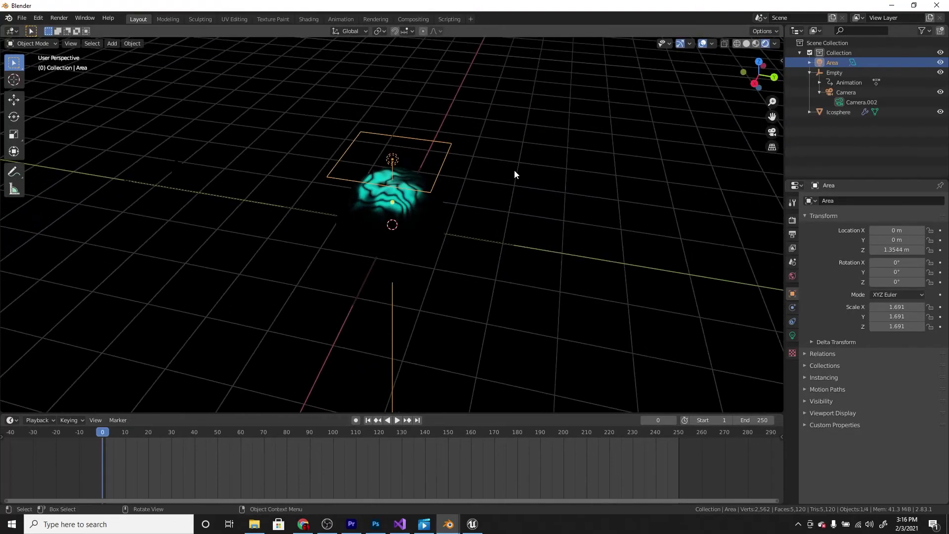
Step: Scale the area light up well beyond the sphere's width and set its Power to about 411 W
click(792, 335)
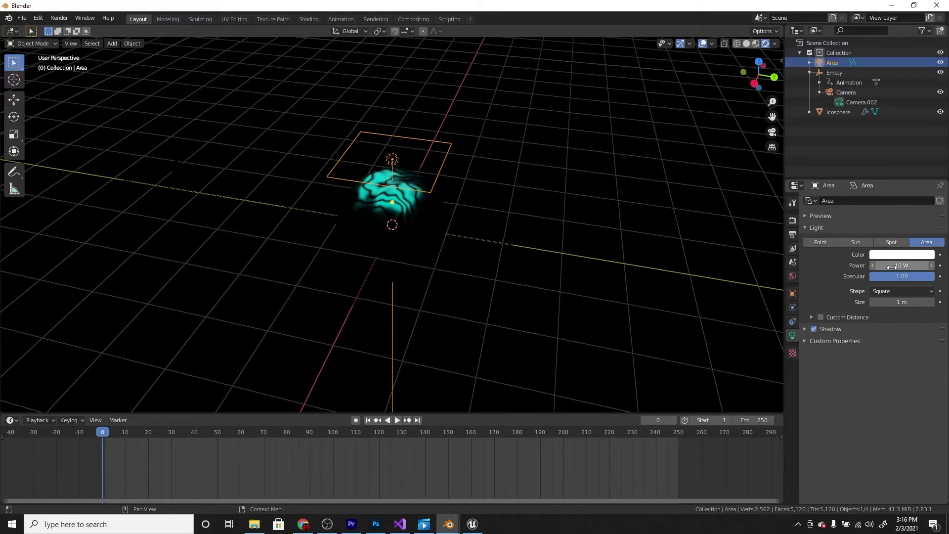
drag(902, 265, 939, 265)
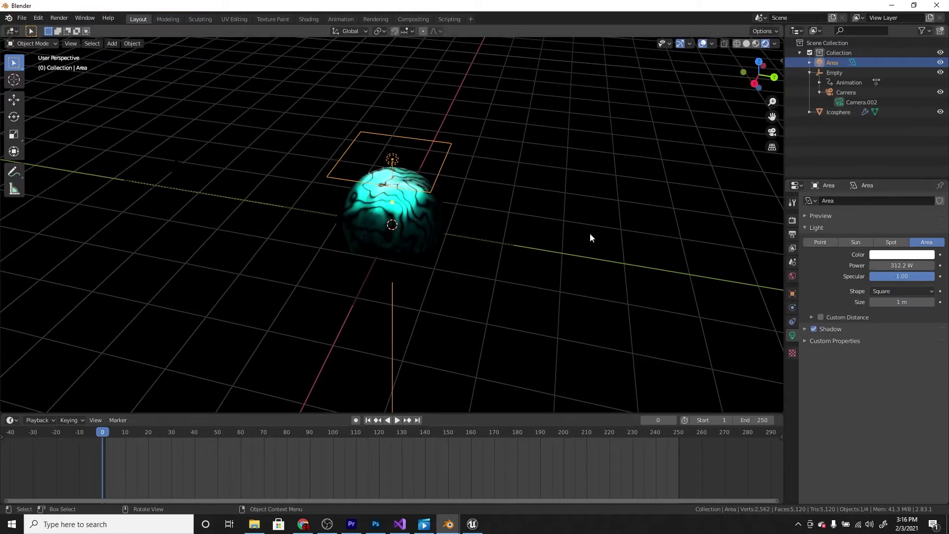
middle_drag(527, 220, 456, 212)
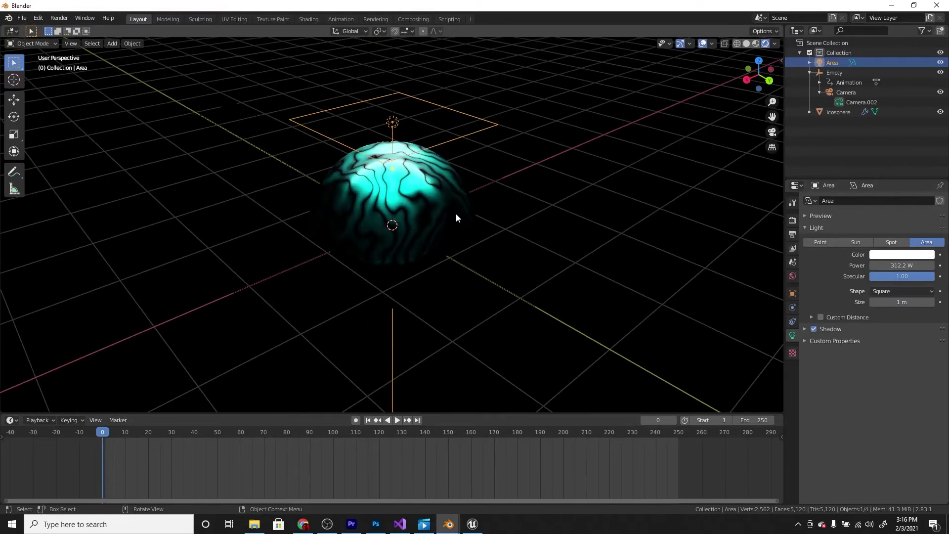
key(s)
click(565, 246)
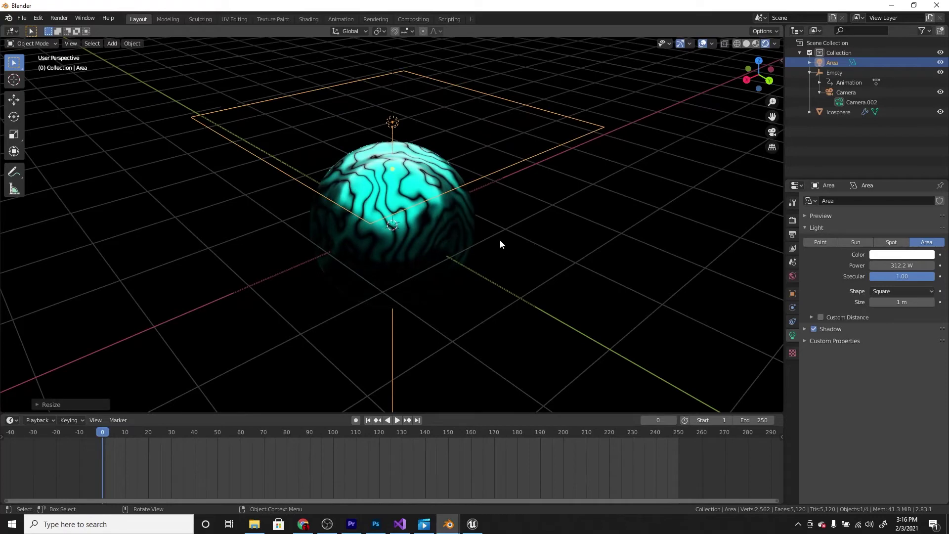
key(s)
click(516, 243)
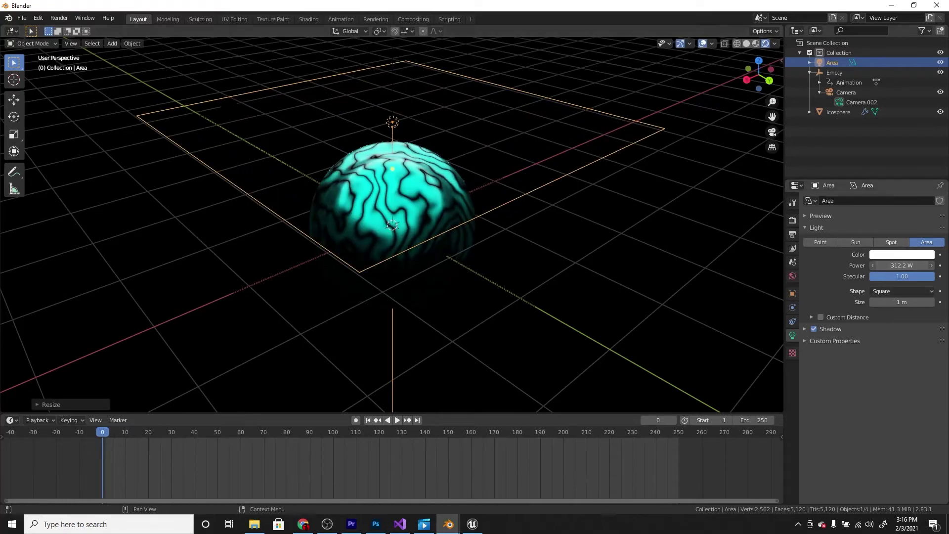
mouse_move(901, 265)
mouse_down()
mouse_move(879, 265)
mouse_move(910, 266)
mouse_up()
middle_drag(485, 237, 664, 79)
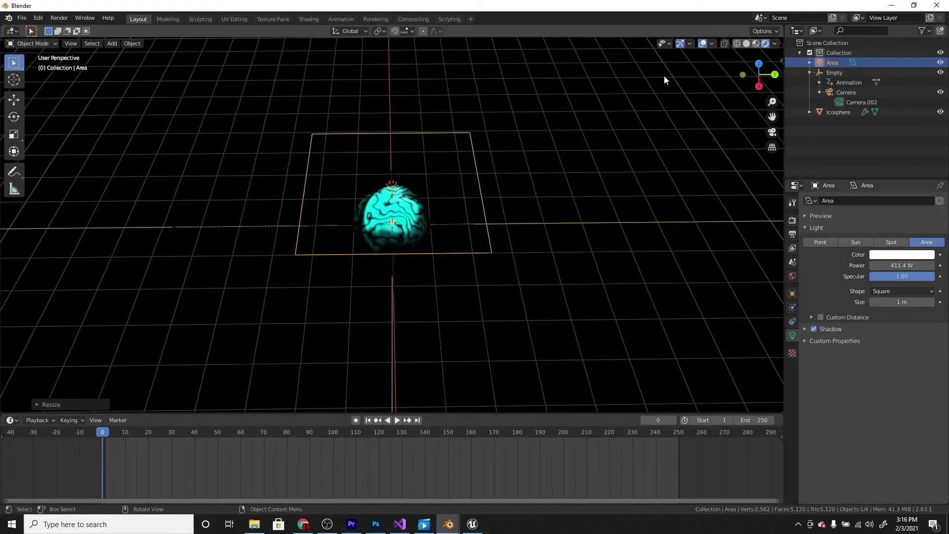
Step: Switch the viewport to Solid shading to position the area light
click(746, 44)
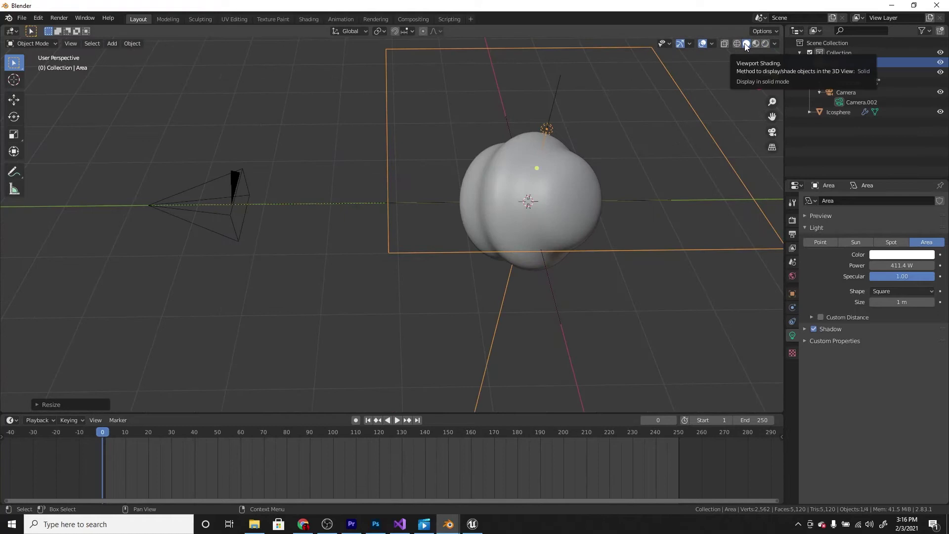
scroll(523, 215, down, 3)
mouse_move(537, 225)
middle_down()
mouse_move(523, 214)
mouse_move(538, 218)
middle_up()
key(r)
key(z)
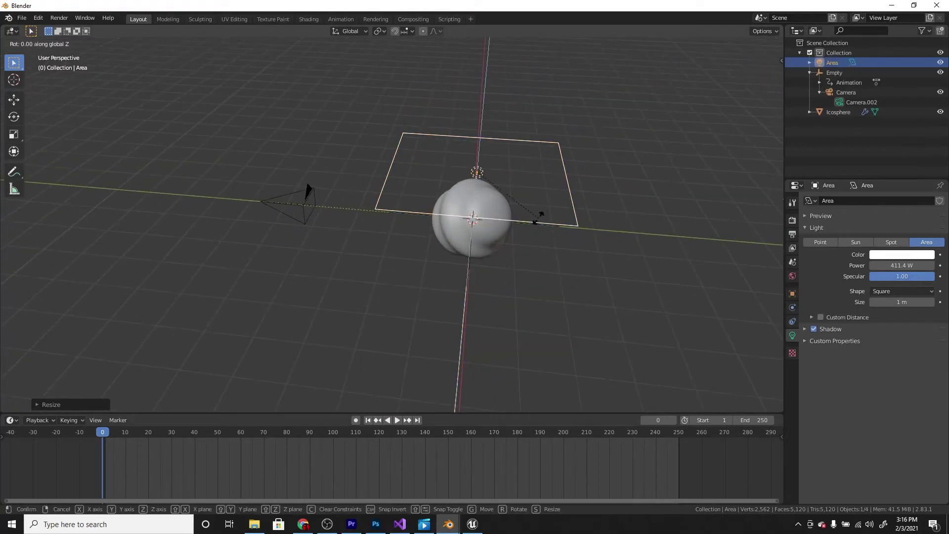
right_click(540, 198)
key(r)
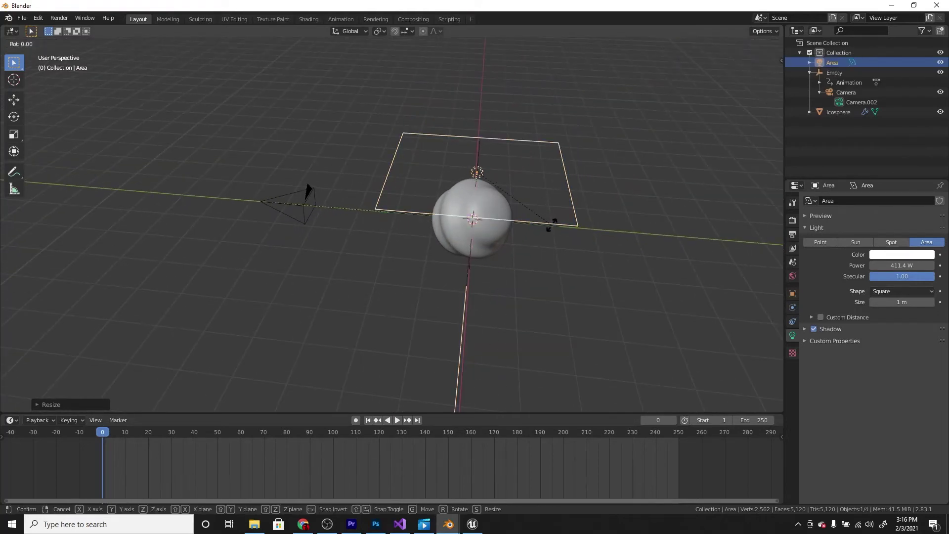
key(y)
click(536, 203)
Step: Rotate the area light 90 degrees about the global X axis
text(r)
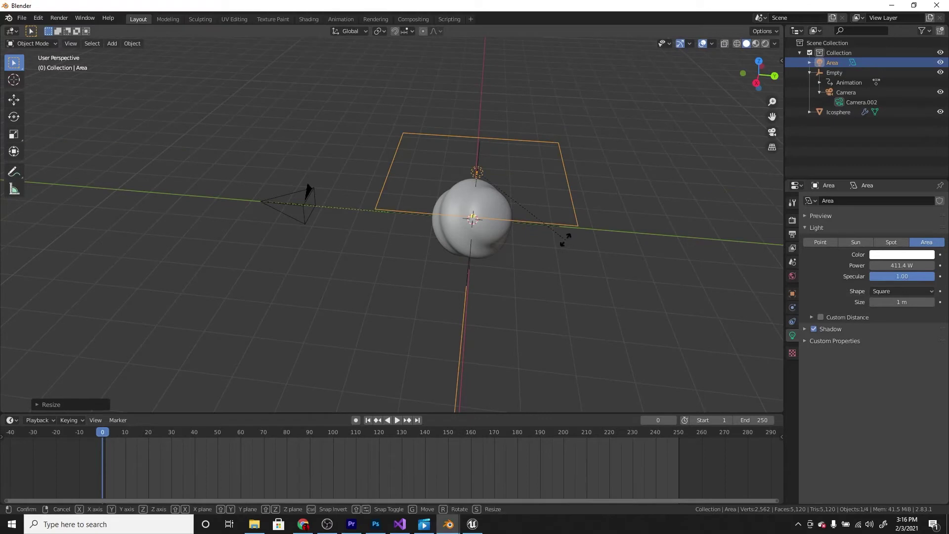
text(x)
text(90)
key(Return)
middle_drag(520, 181, 527, 269)
Step: Clear the area light's location and move it along Y to stand between the camera and the sphere
key(alt+g)
key(g)
key(y)
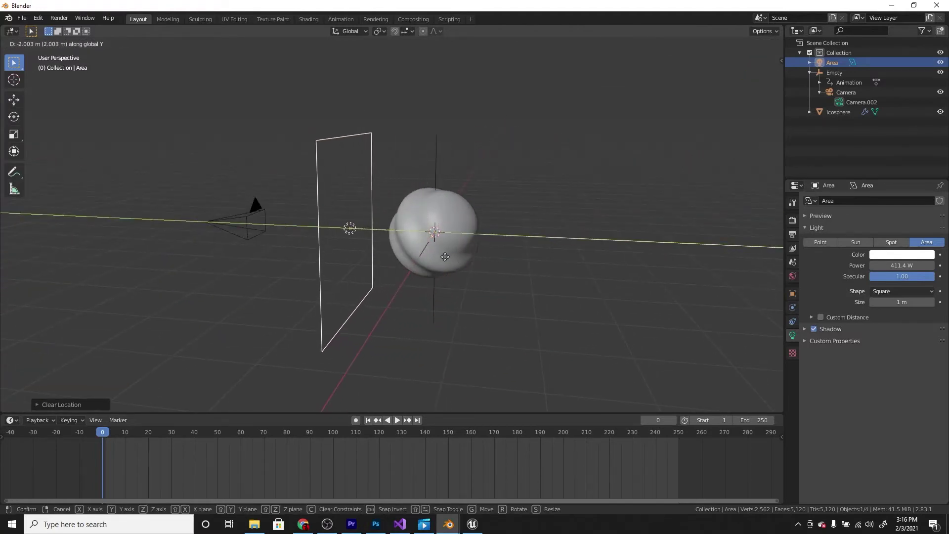
click(415, 239)
middle_drag(415, 239, 458, 243)
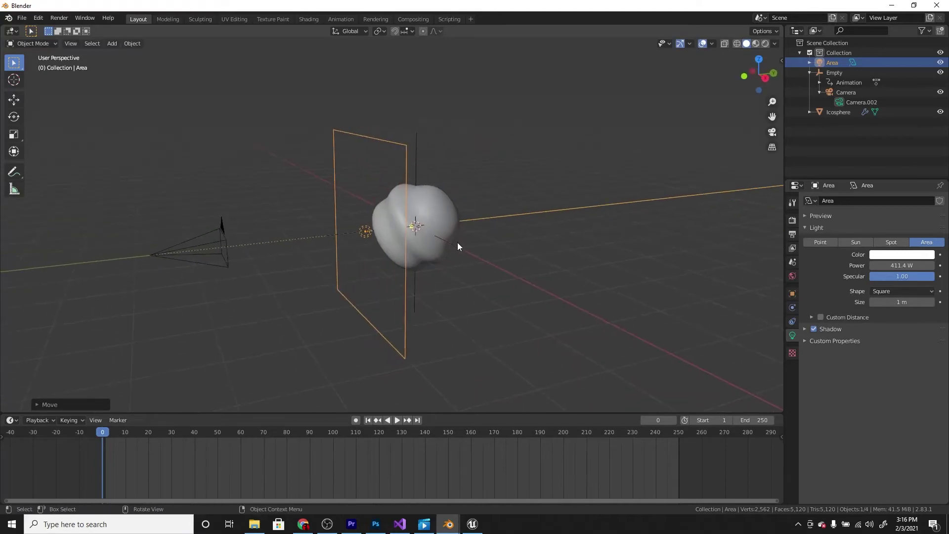
Step: Check the front-lit sphere in Material Preview and Rendered shading, and return to Solid shading
click(755, 44)
scroll(671, 118, up, 3)
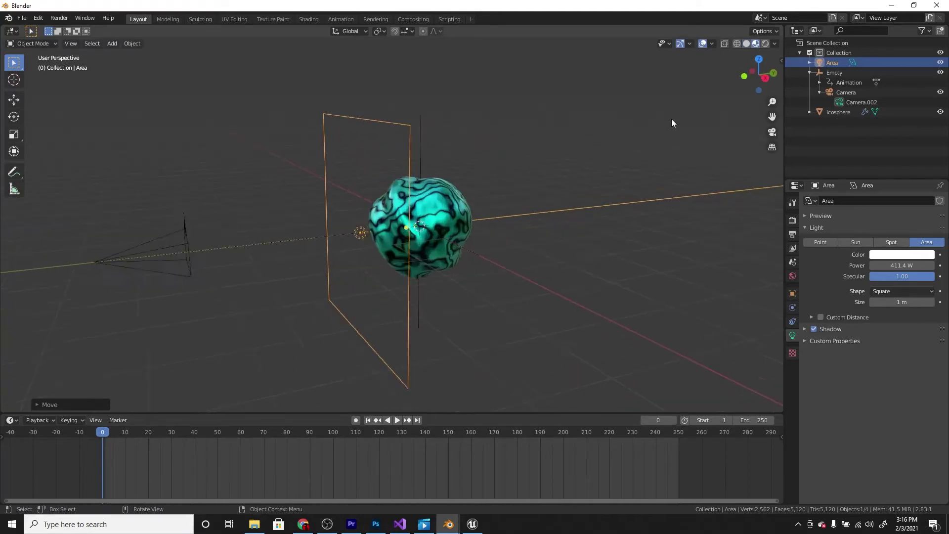
click(765, 44)
middle_drag(573, 303, 514, 292)
click(746, 43)
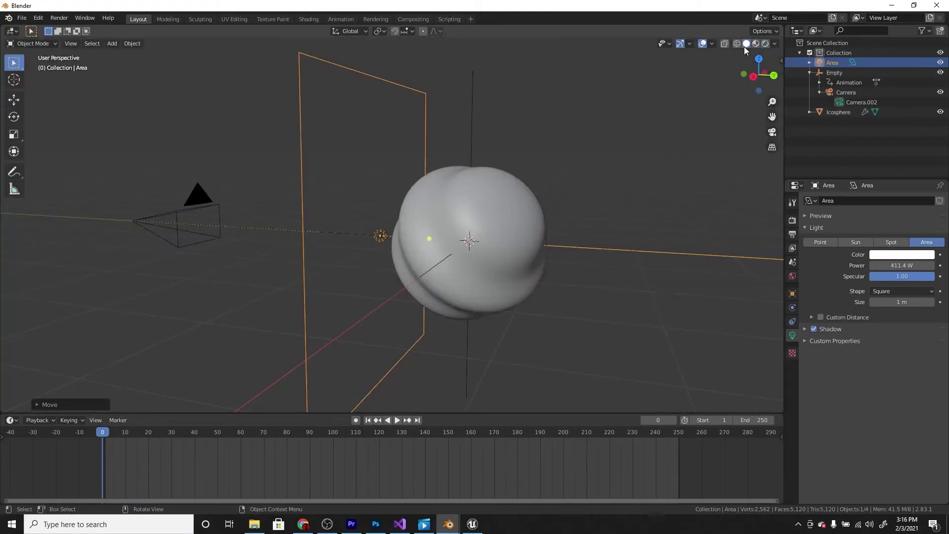
Step: Review the area light's placement relative to the camera from several angles with the timeline at frame 0
scroll(384, 244, down, 5)
scroll(359, 237, up, 3)
shift+middle_drag(332, 247, 375, 248)
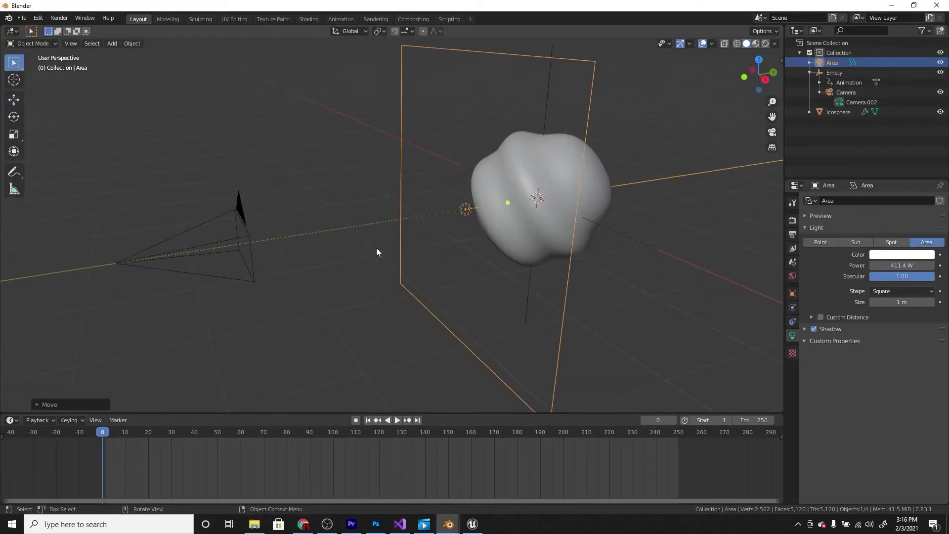
scroll(376, 247, down, 2)
mouse_move(102, 432)
mouse_down()
mouse_move(210, 433)
mouse_move(103, 444)
mouse_up()
key(space)
scroll(242, 272, up, 2)
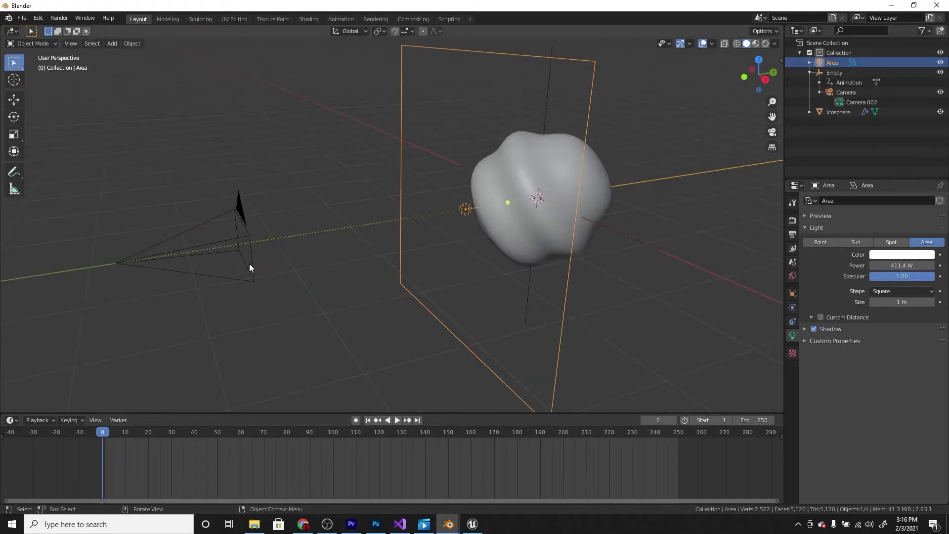
Step: Parent the area light to the Empty that carries the camera, and test the link by rotating the Empty about Z
click(242, 236)
middle_drag(241, 237, 297, 243)
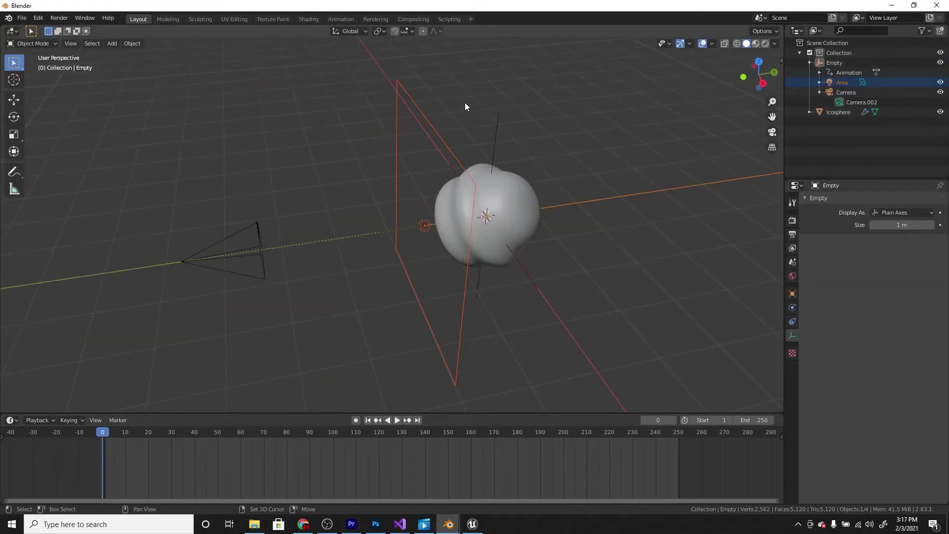
shift+click(495, 129)
click(497, 125)
key(r)
key(z)
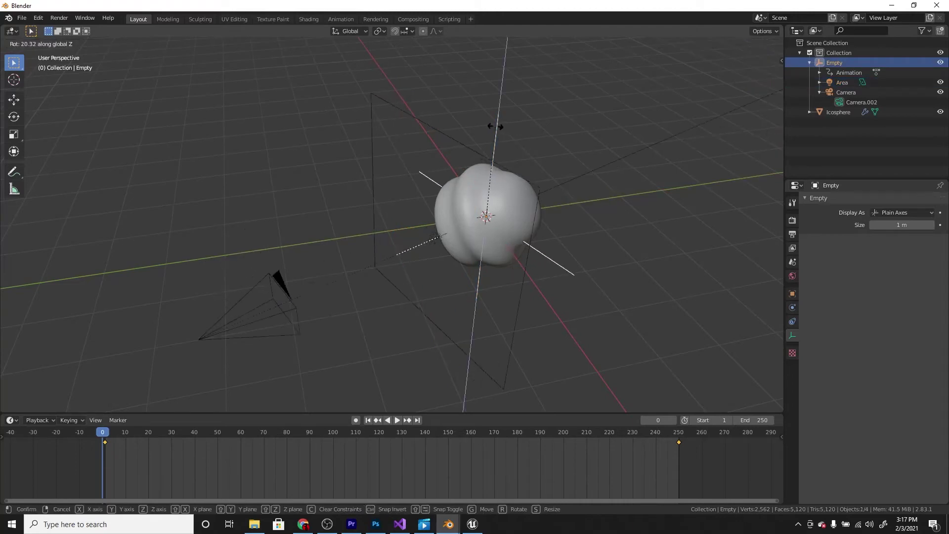
click(524, 219)
mouse_move(524, 218)
middle_down()
mouse_move(568, 150)
mouse_move(528, 148)
mouse_move(513, 235)
middle_up()
Step: Check how the lighting travels around the sphere in Rendered shading by test-rotating the Empty about the global Z axis
scroll(515, 201, down, 2)
click(765, 43)
scroll(513, 234, down, 1)
key(r)
key(z)
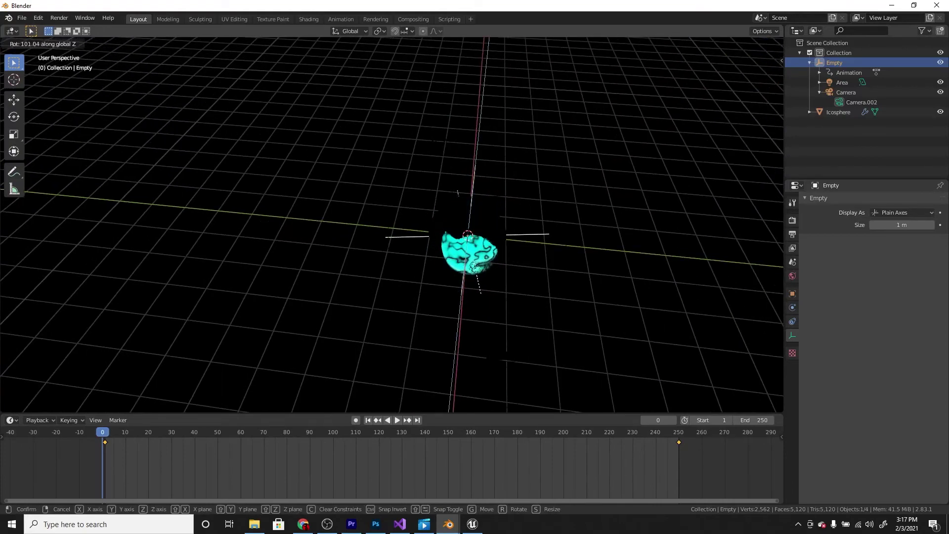
click(416, 212)
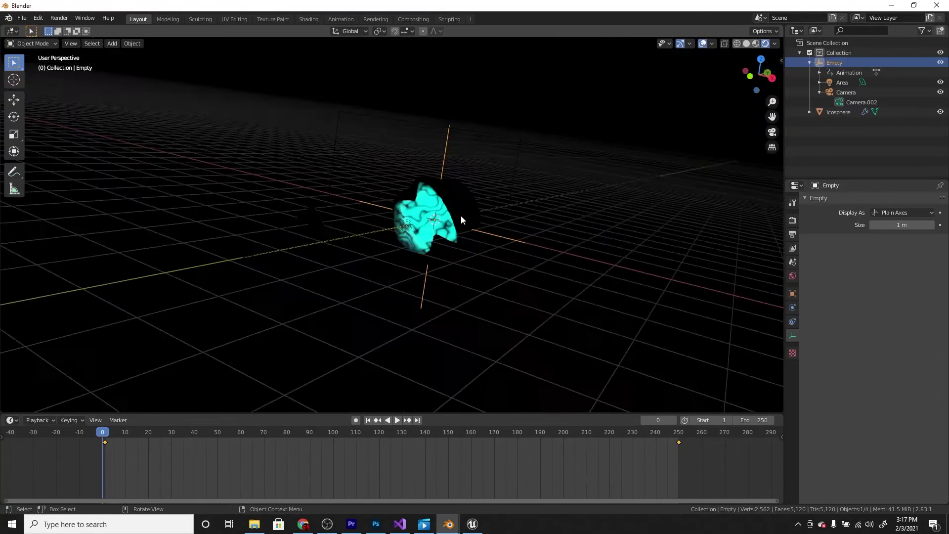
Step: Play the animation through the camera, pause at frame 171, and examine the sphere's lighting
click(397, 420)
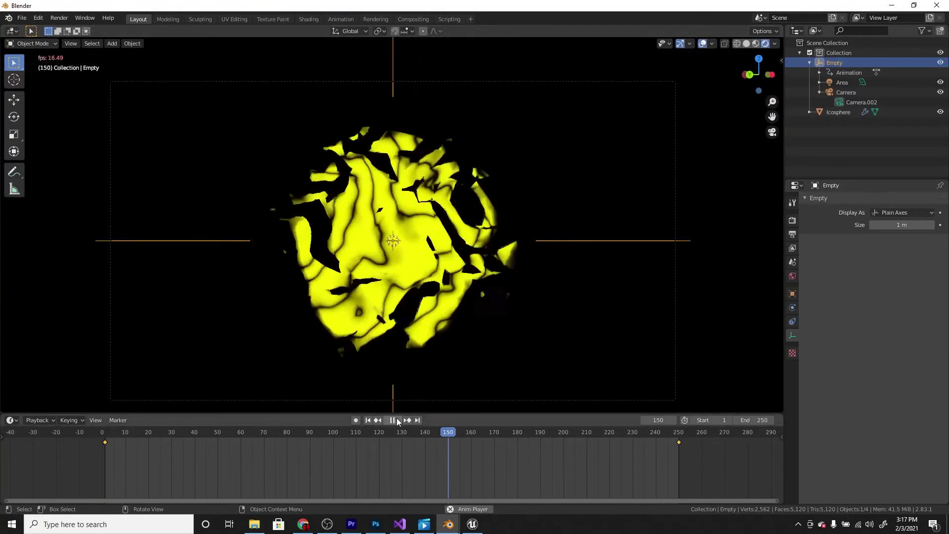
click(397, 420)
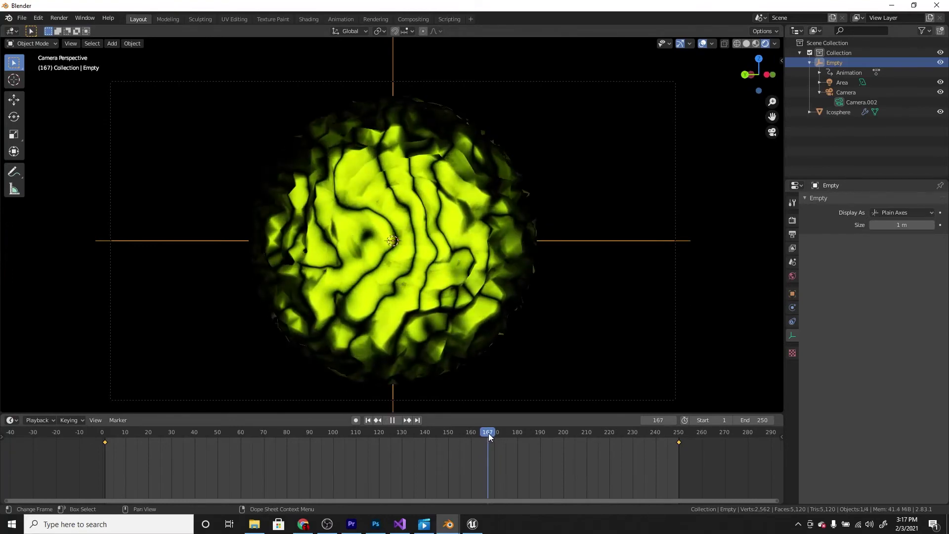
key(space)
key(space)
scroll(428, 339, down, 1)
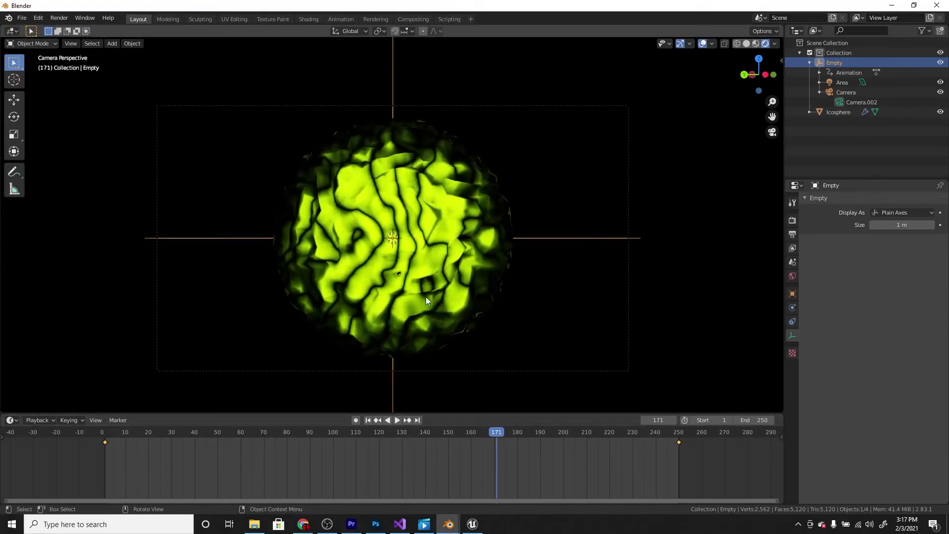
middle_drag(482, 290, 428, 271)
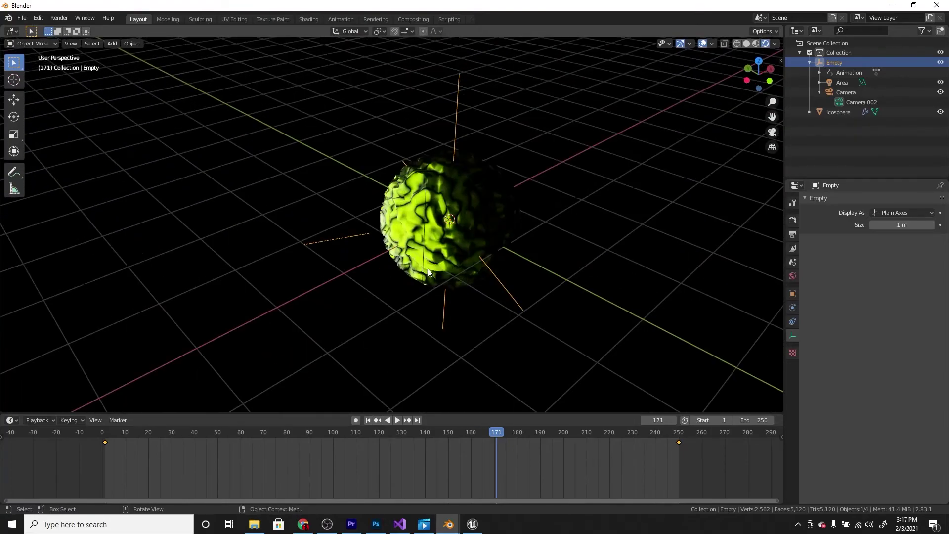
Step: Select the area light in Solid shading, scale it up further, and adjust its Power
click(746, 42)
click(415, 130)
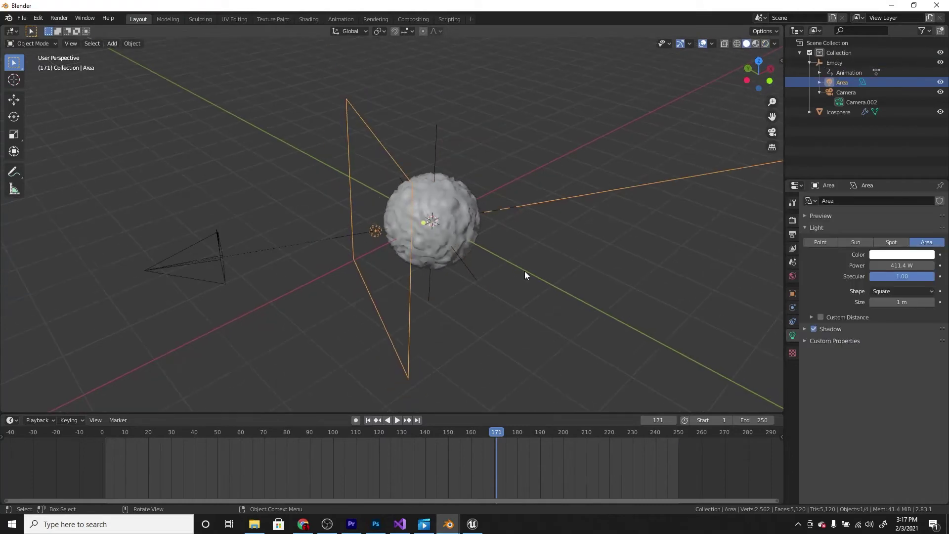
key(s)
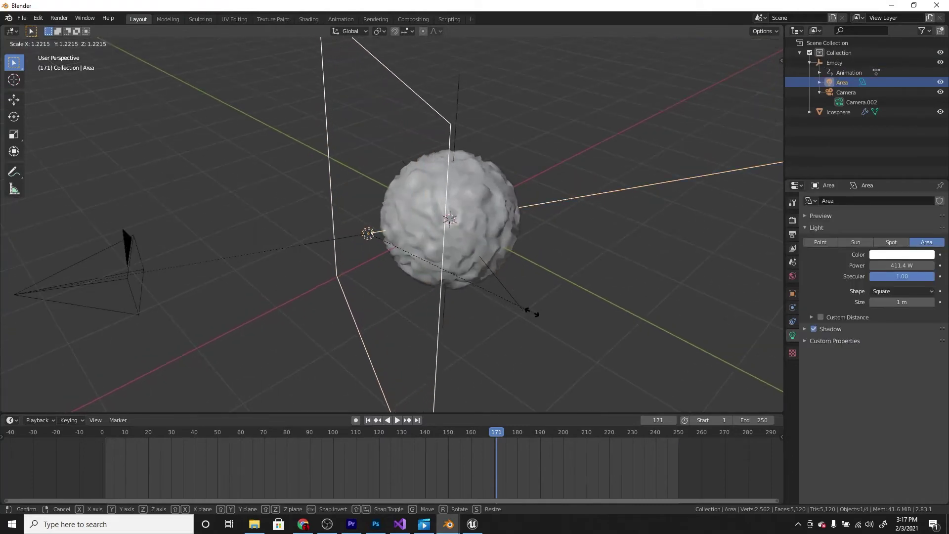
click(568, 312)
drag(896, 265, 886, 260)
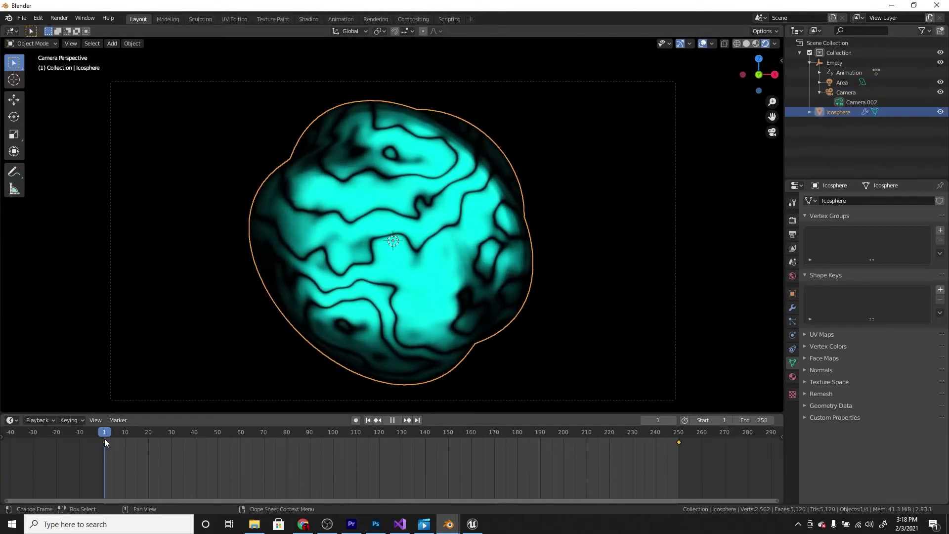
Step: Stop the playback, switch the render engine to Cycles, and examine the sphere's noise up close in the Rendered viewport
key(space)
click(792, 221)
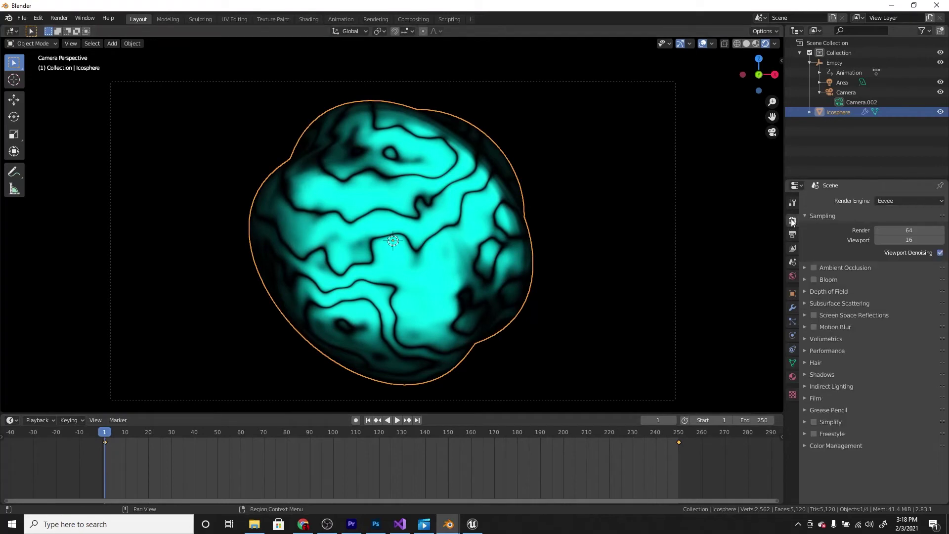
click(911, 200)
click(888, 198)
click(887, 233)
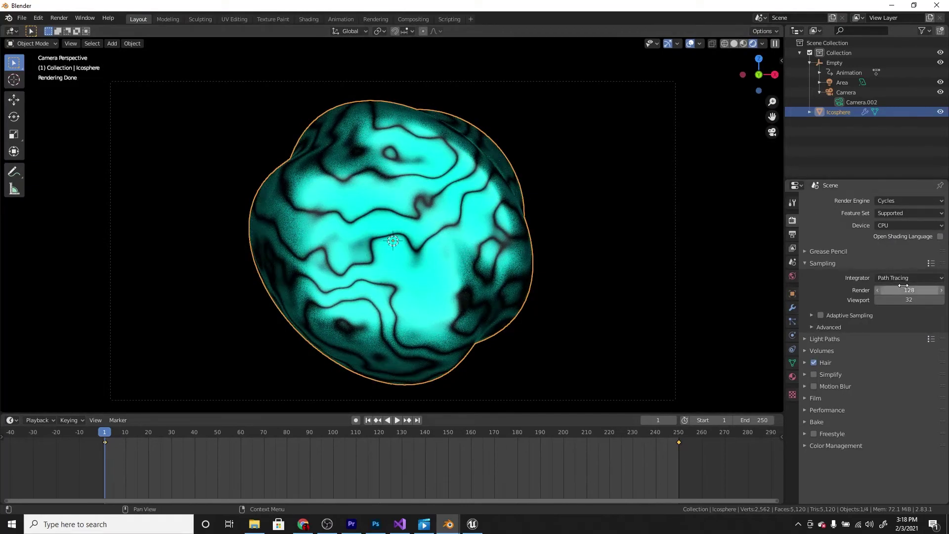
scroll(498, 271, up, 2)
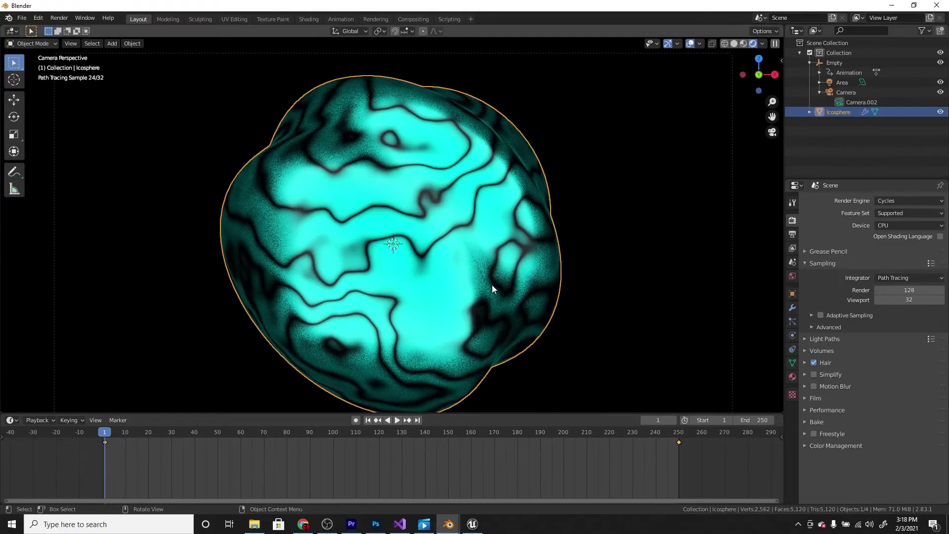
scroll(493, 287, up, 4)
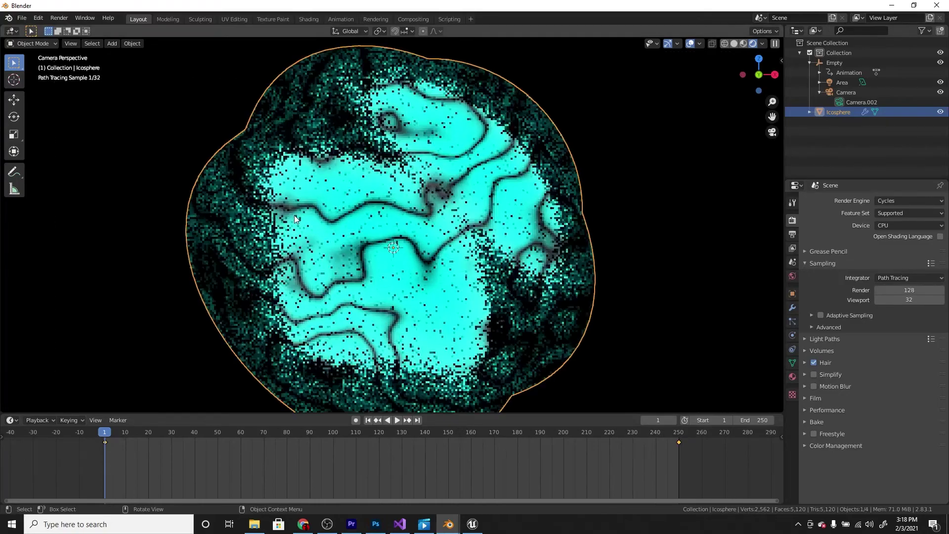
scroll(367, 222, down, 6)
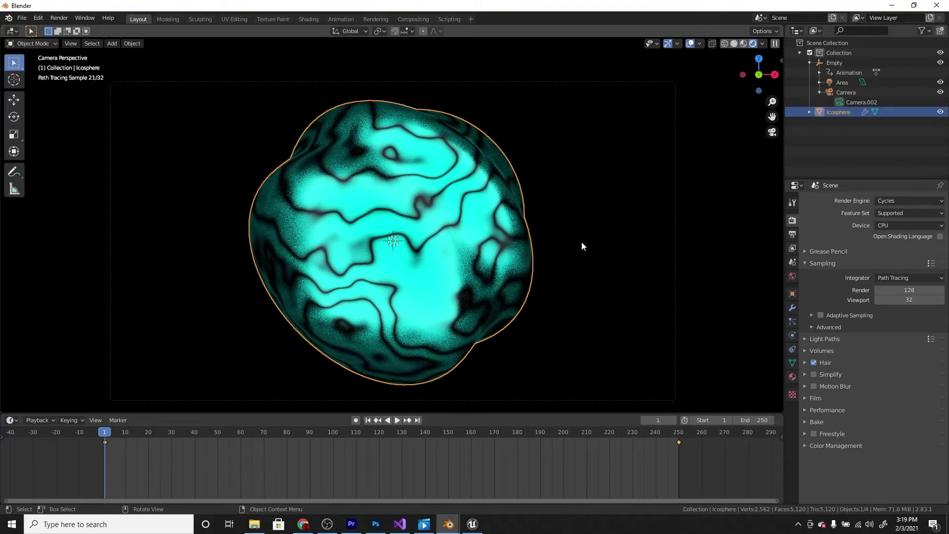
click(581, 241)
click(705, 309)
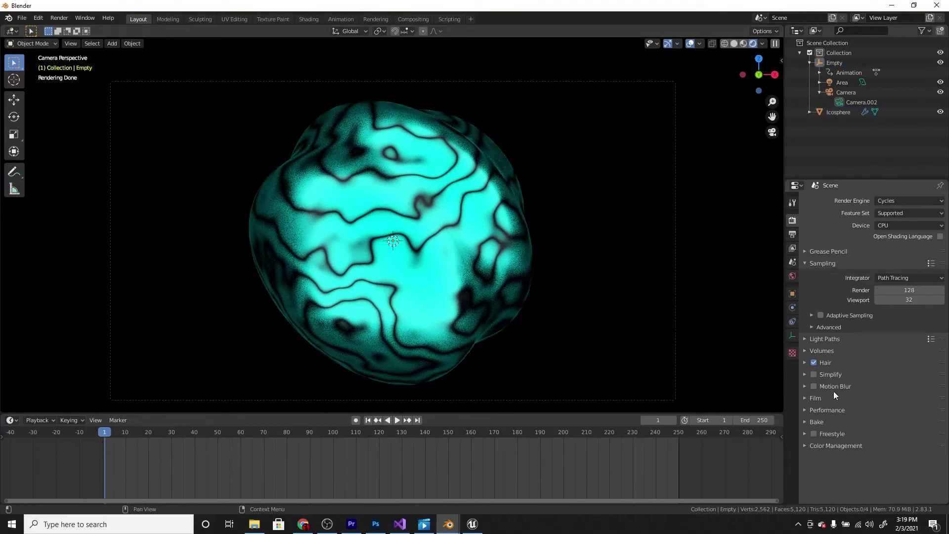
Step: Set the Cycles render samples to 1280
click(915, 291)
click(892, 292)
text(0)
key(Return)
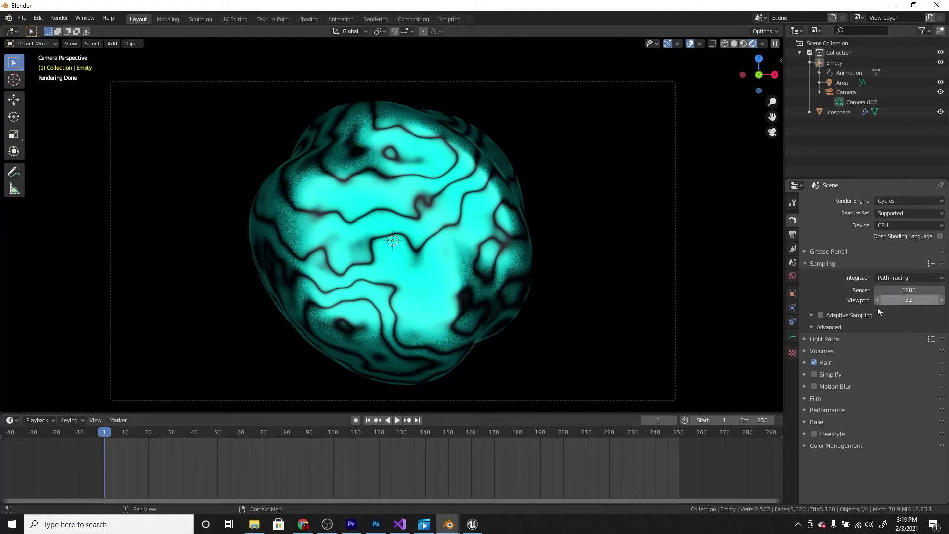
click(805, 340)
click(805, 340)
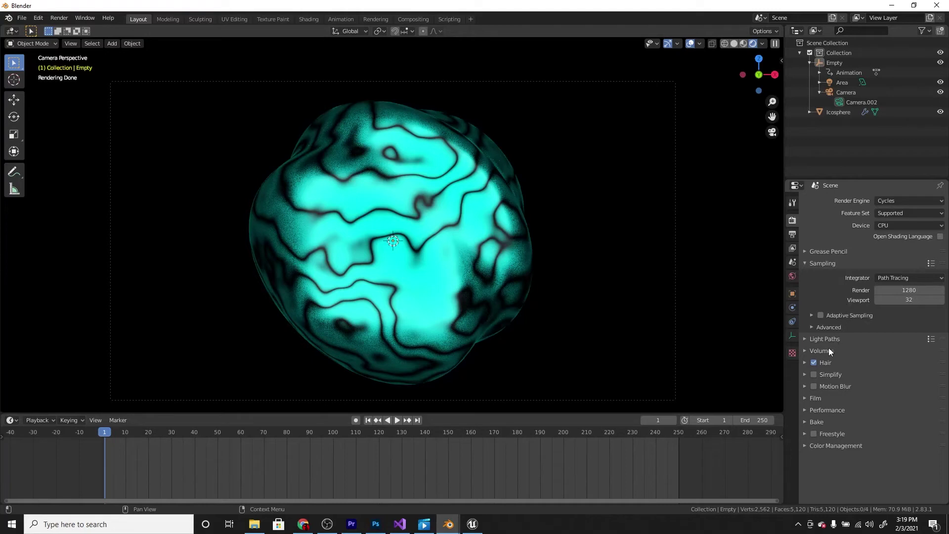
Step: Check the output frame rate against the animation's playback speed, playing it in Rendered and in Solid shading
click(792, 258)
click(792, 236)
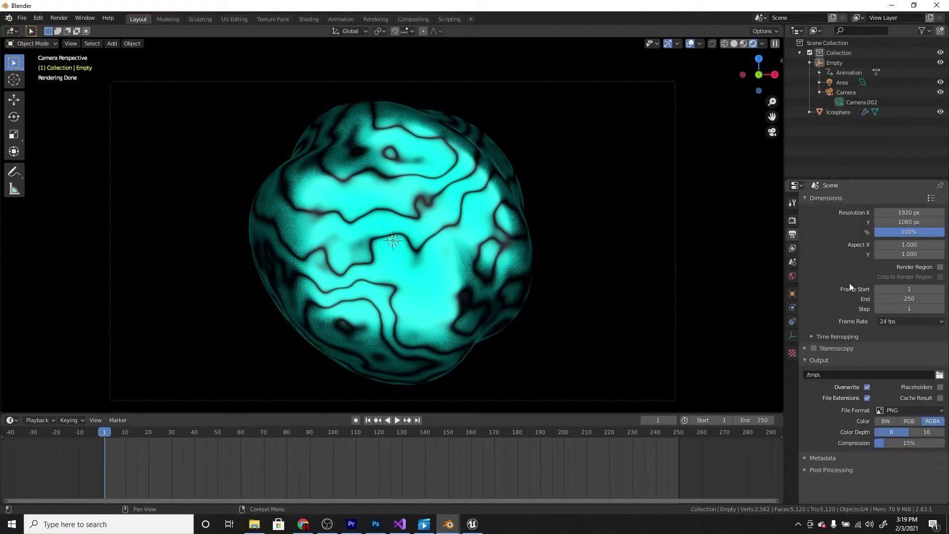
click(885, 324)
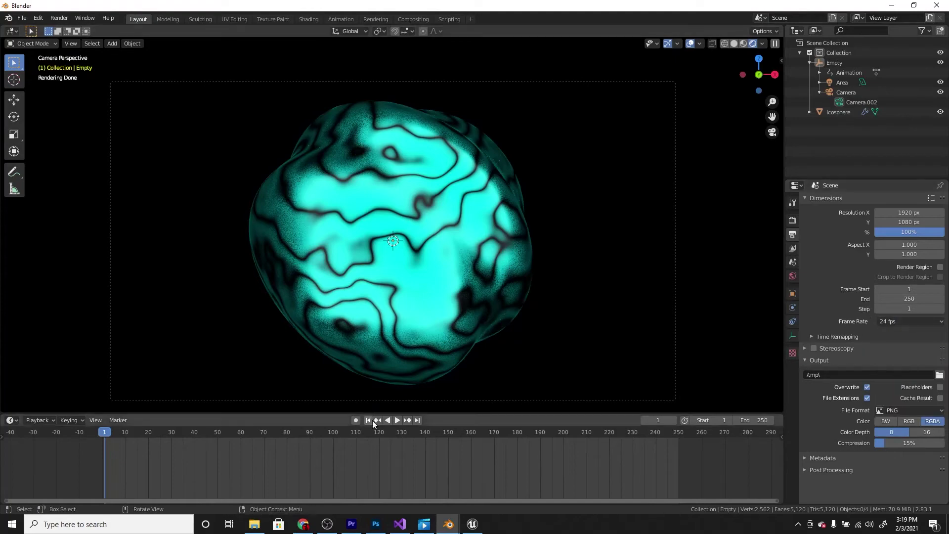
click(396, 419)
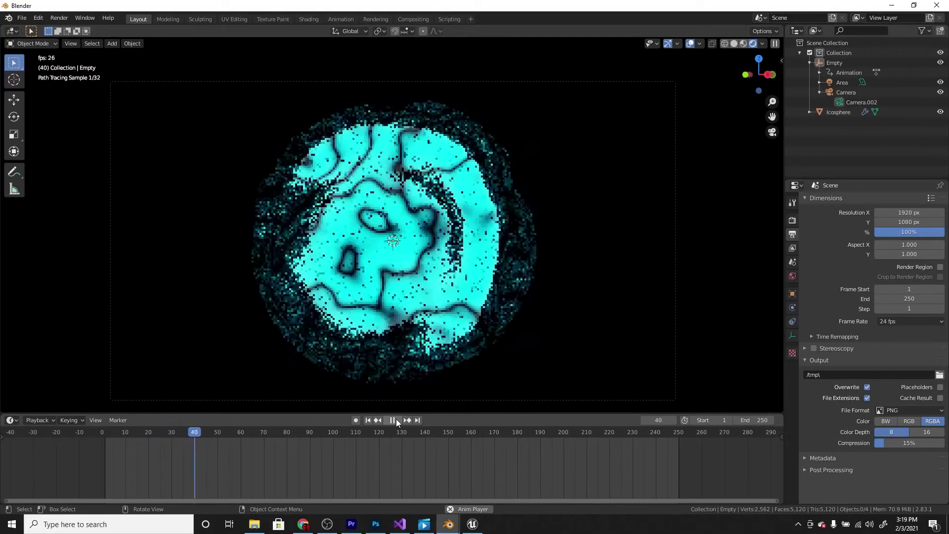
click(396, 419)
click(733, 44)
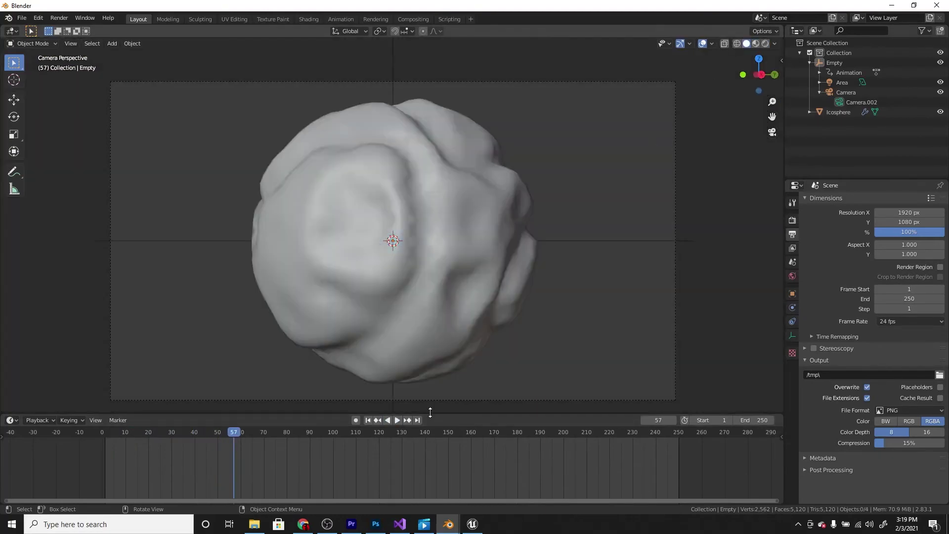
click(396, 420)
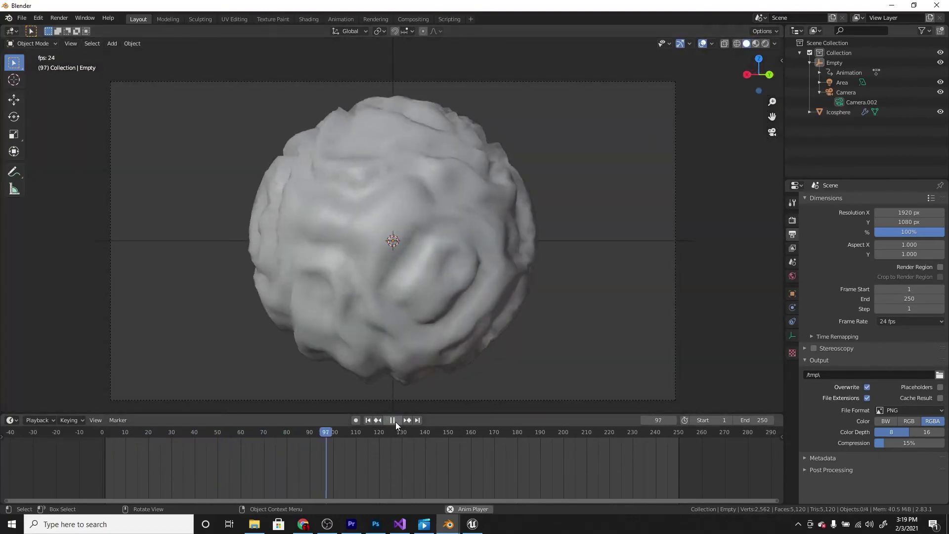
click(397, 421)
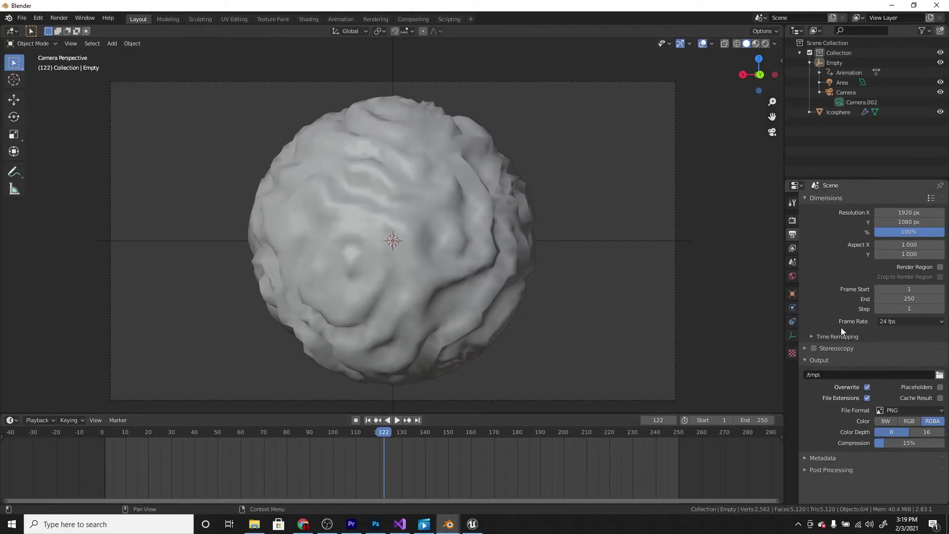
Step: Try a frame rate of 60 fps with a test playback, and return to 24 fps and play again for comparison
click(896, 321)
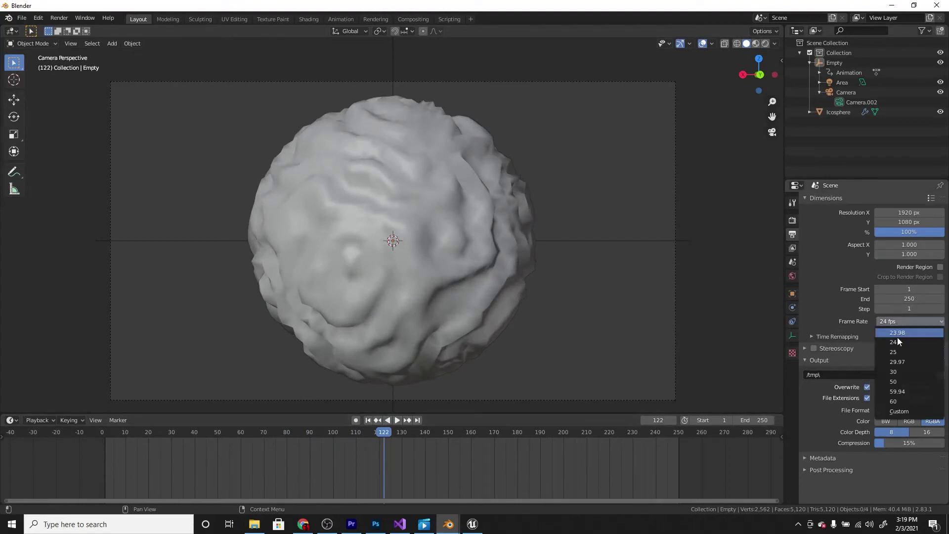
click(898, 400)
click(397, 420)
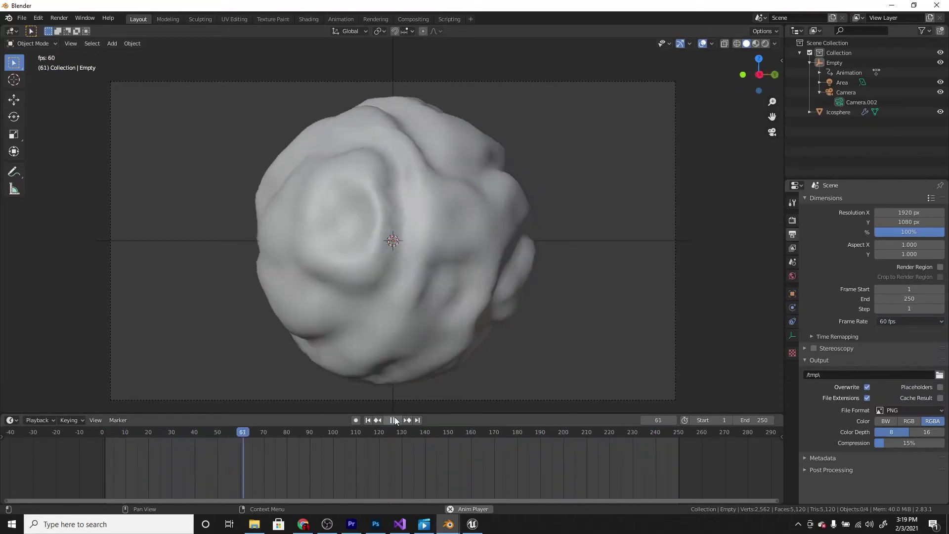
click(395, 420)
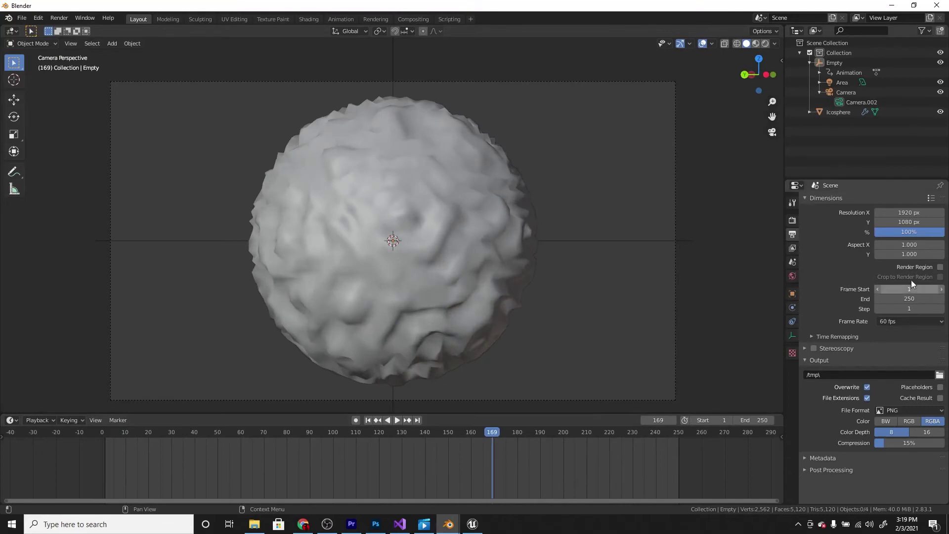
click(898, 321)
click(891, 341)
click(399, 421)
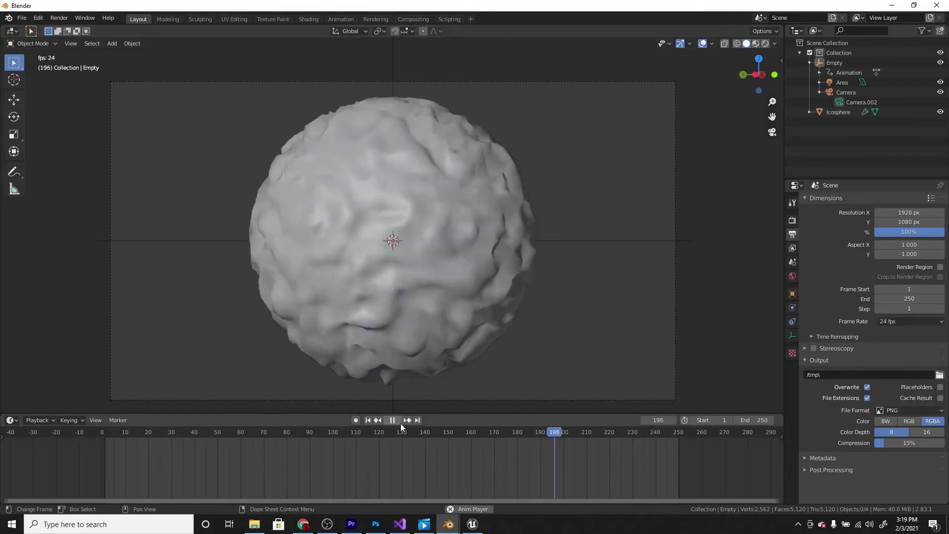
click(400, 424)
Step: Select the ico sphere and raise its Subdivision modifier's Viewport level to 2, inspecting the surface detail
click(472, 204)
scroll(693, 361, up, 1)
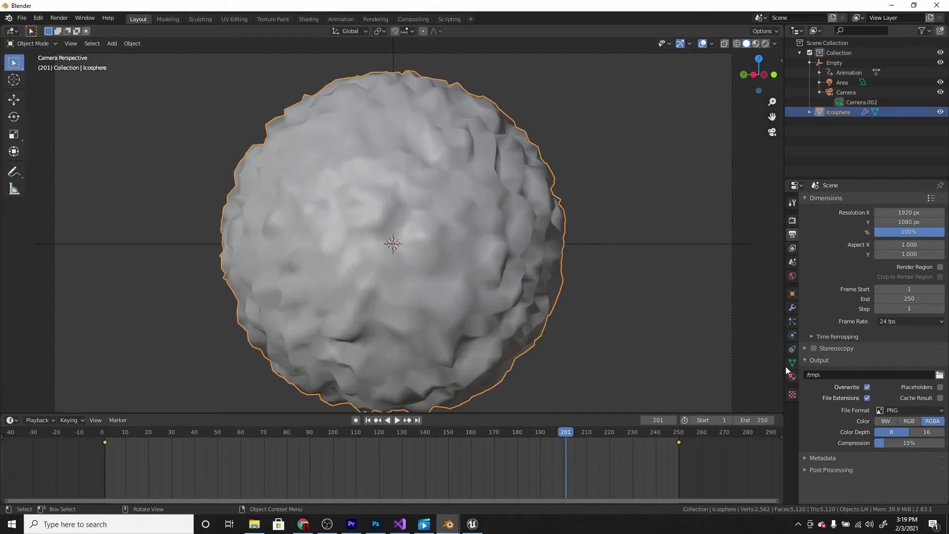
click(791, 311)
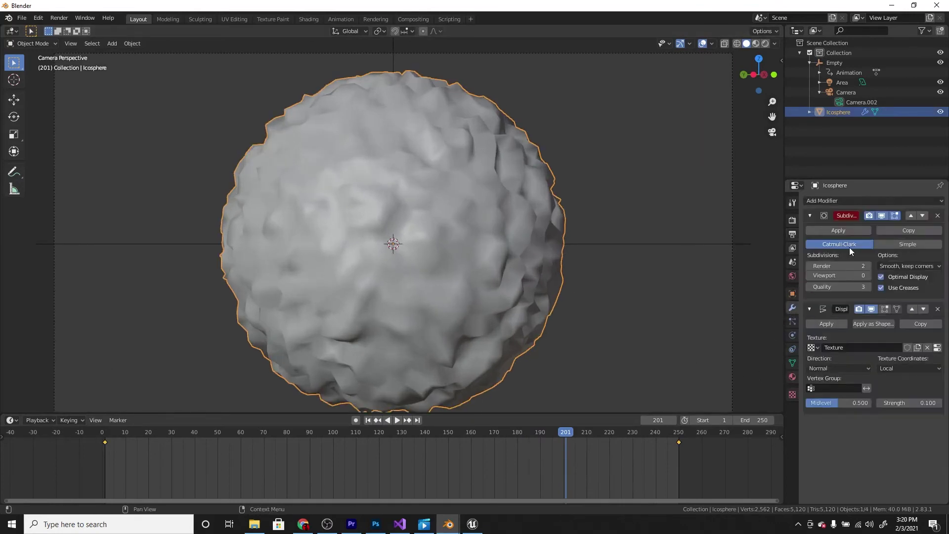
click(868, 276)
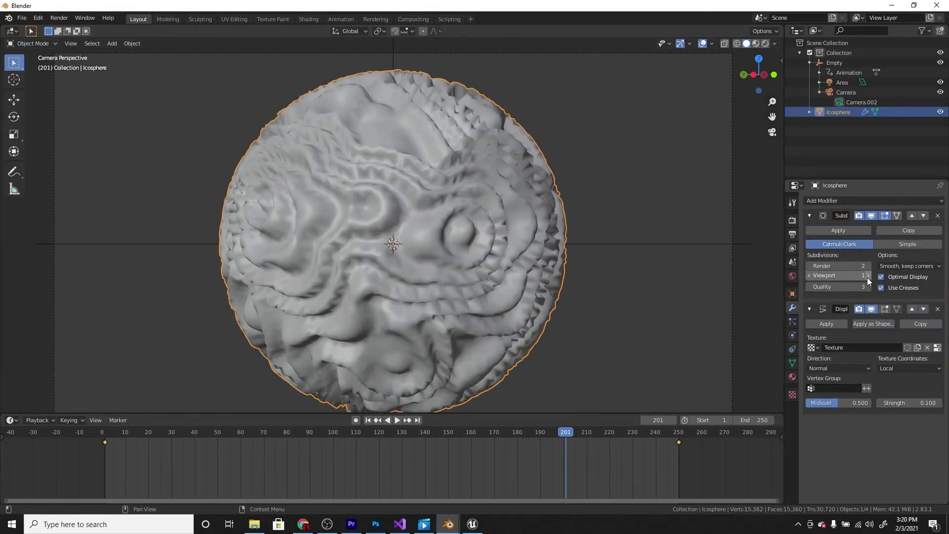
click(868, 275)
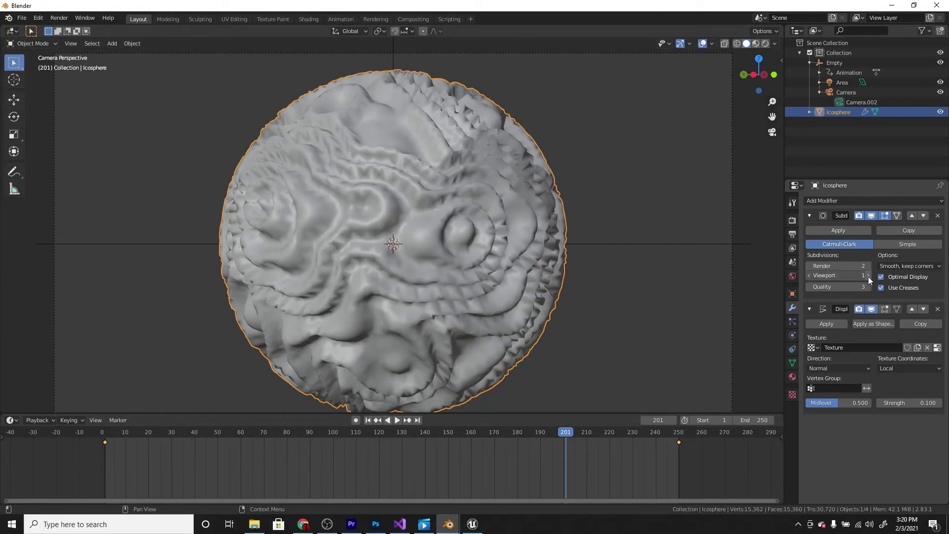
scroll(592, 263, up, 5)
scroll(592, 262, down, 4)
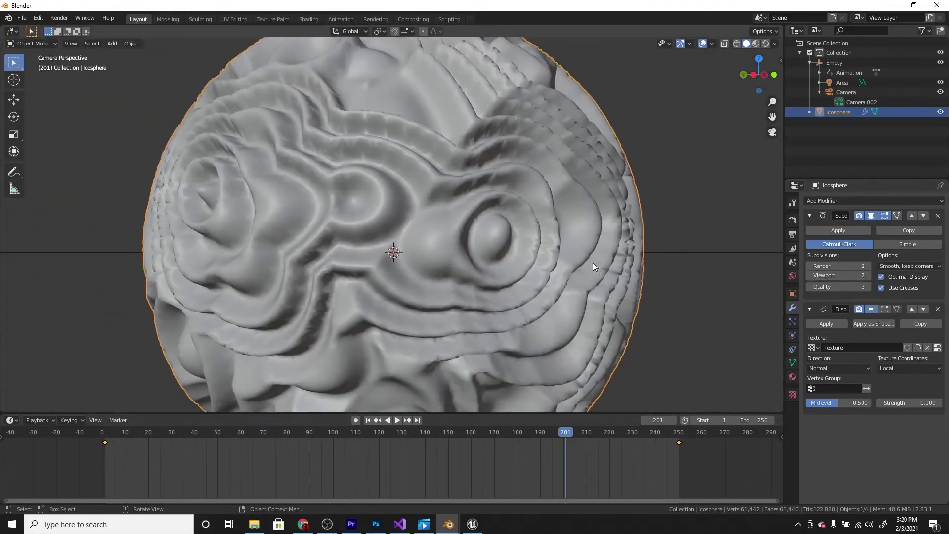
Step: Raise the ico sphere's Viewport subdivisions further to 5, examining the ridges up close between levels
click(868, 275)
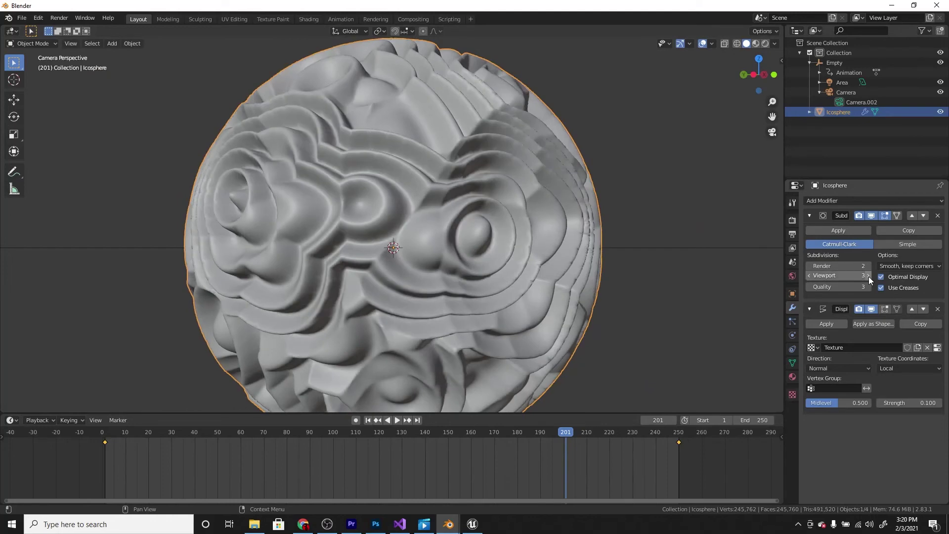
click(868, 276)
scroll(522, 247, up, 8)
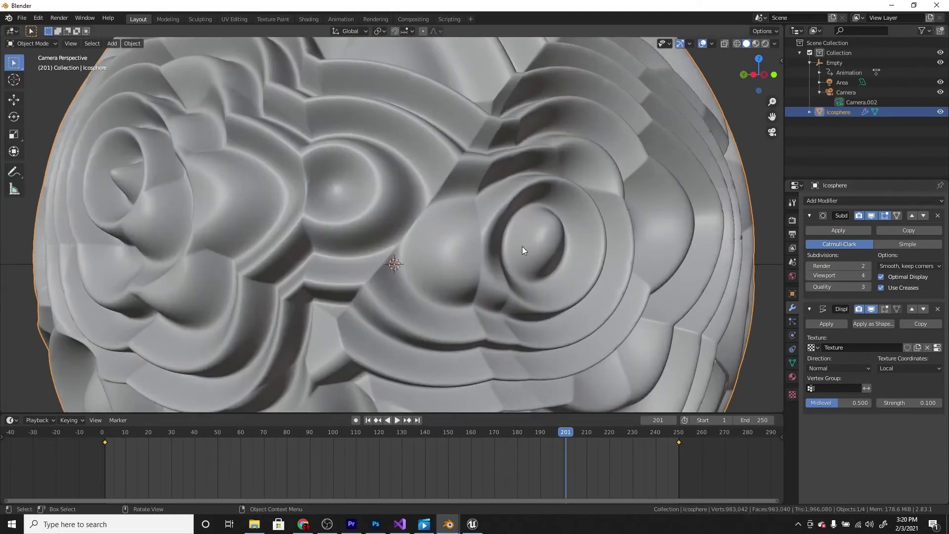
scroll(523, 246, down, 5)
shift+middle_drag(413, 308, 504, 179)
scroll(594, 289, up, 7)
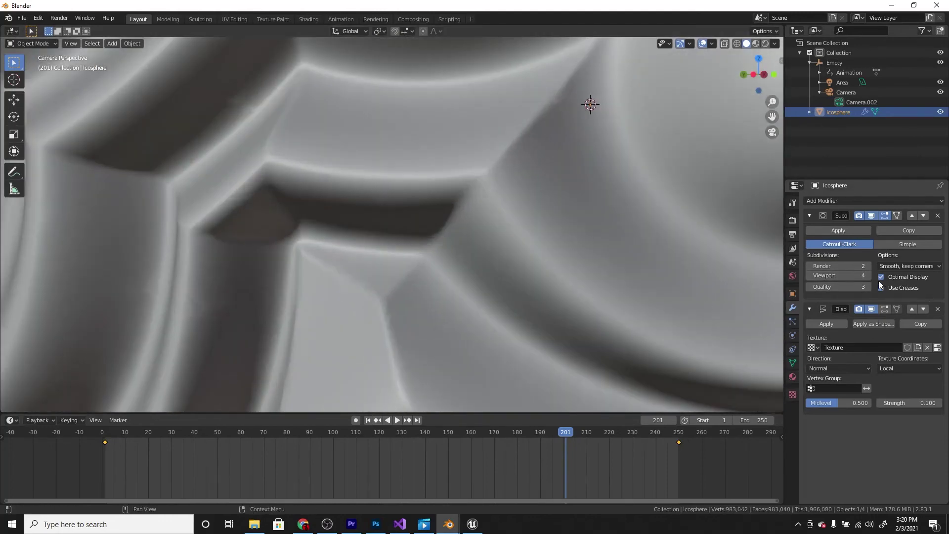
click(881, 287)
scroll(414, 283, up, 2)
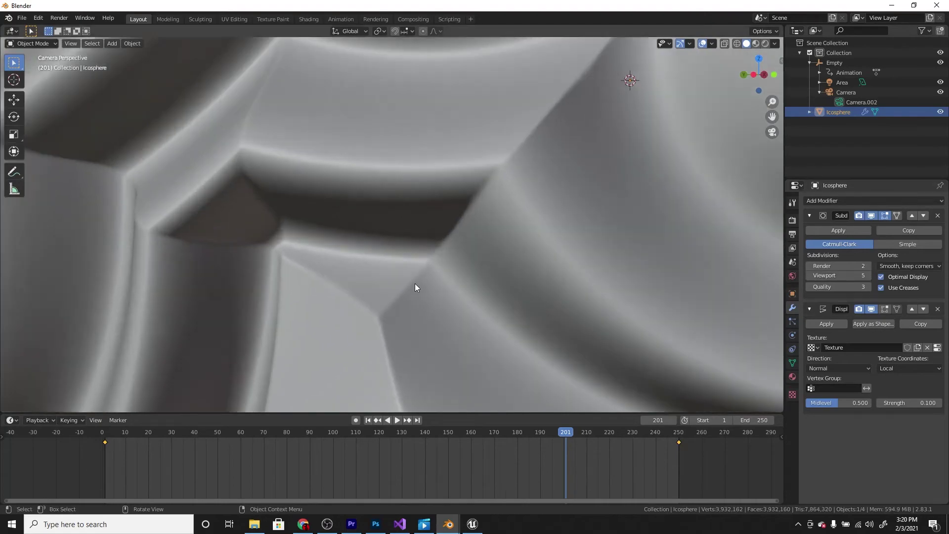
Step: Set the Subdivision modifier's Render level to 5
scroll(414, 283, down, 4)
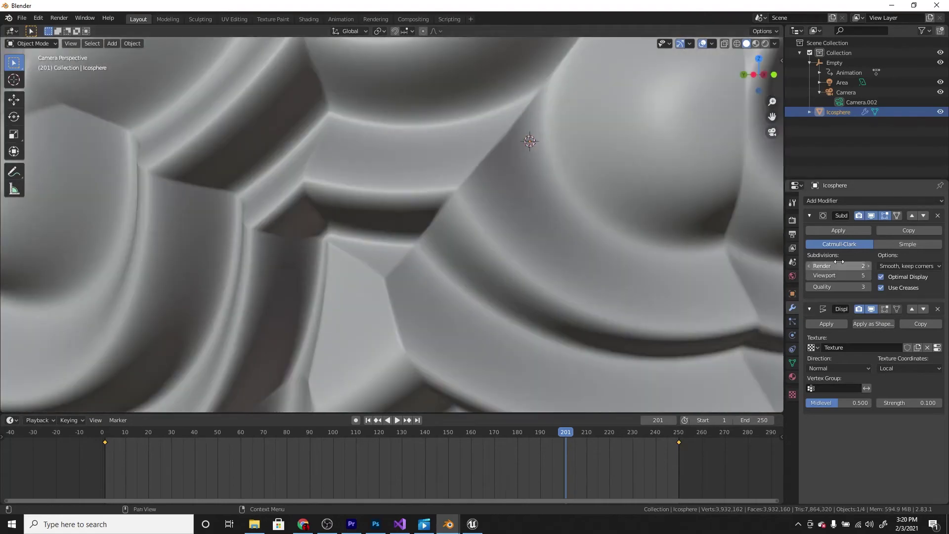
click(868, 266)
click(869, 266)
click(868, 266)
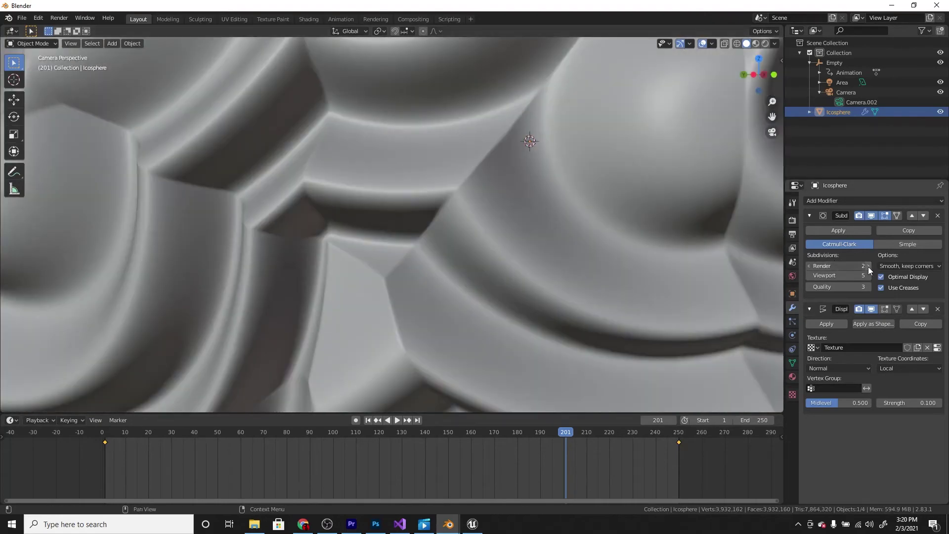
scroll(518, 343, down, 10)
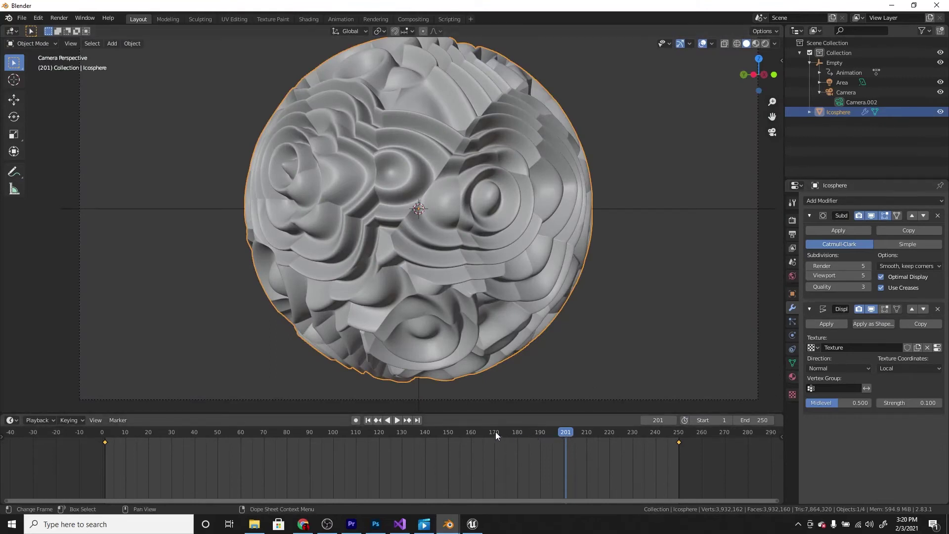
Step: Test playback with the dense mesh, stop it, and set the Subdivision modifier's Viewport level to 0
key(space)
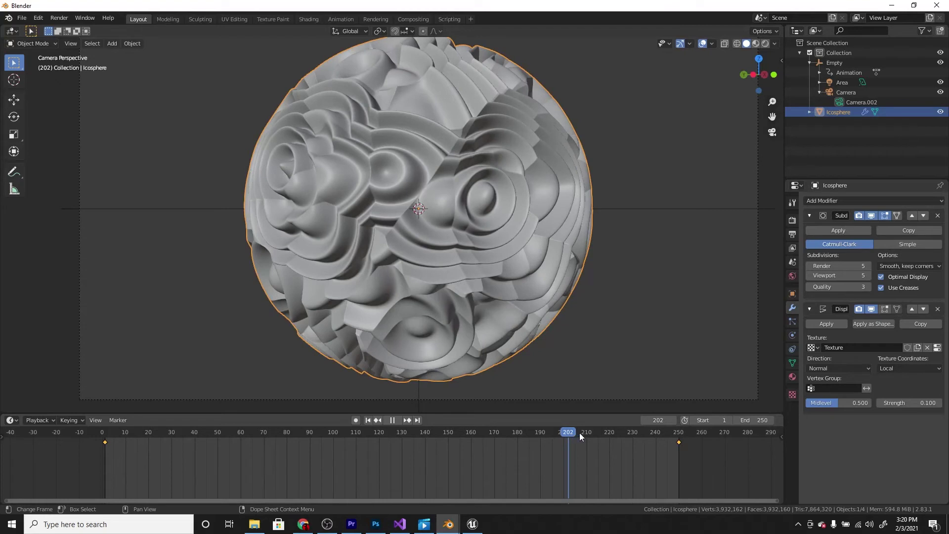
key(Escape)
click(846, 275)
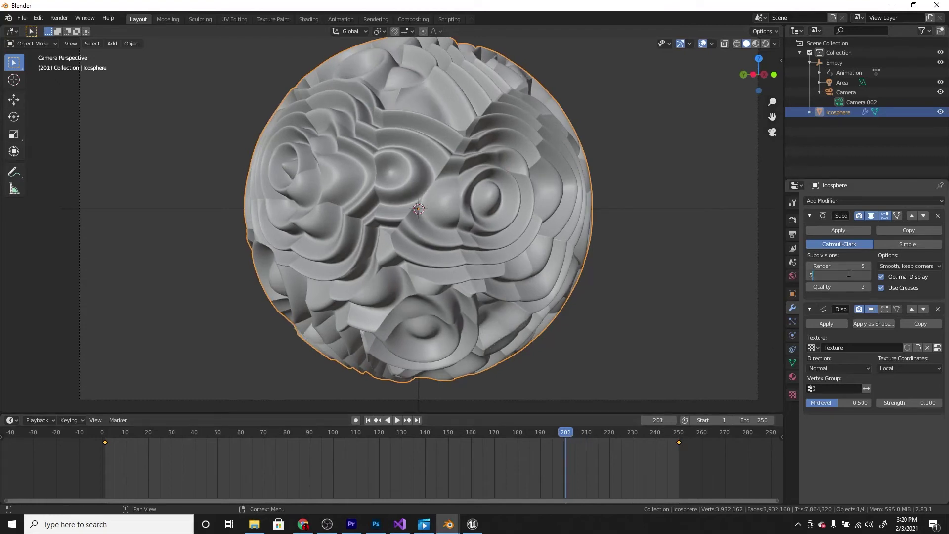
text(0)
key(Return)
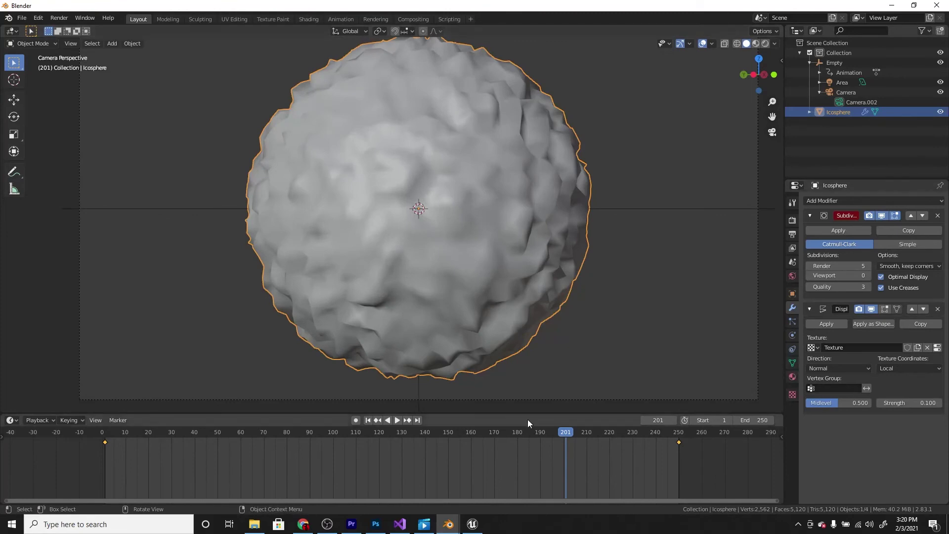
Step: Move the timeline to frame 0 and review the output file format choices, keeping PNG
drag(563, 432, 103, 433)
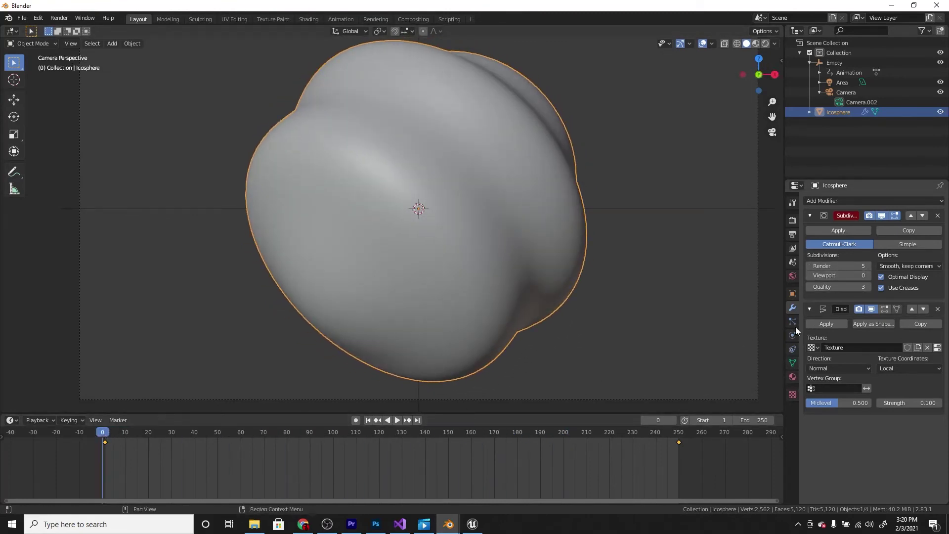
click(793, 235)
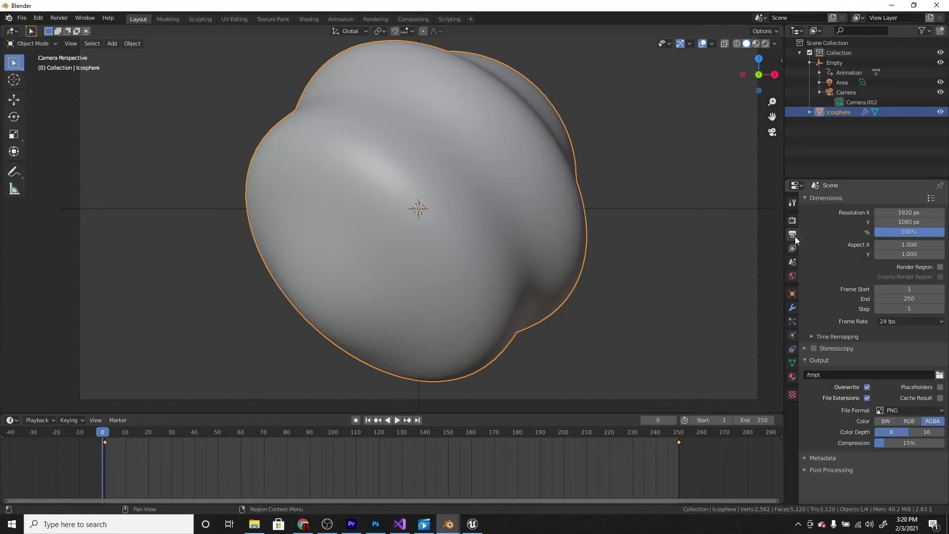
click(904, 415)
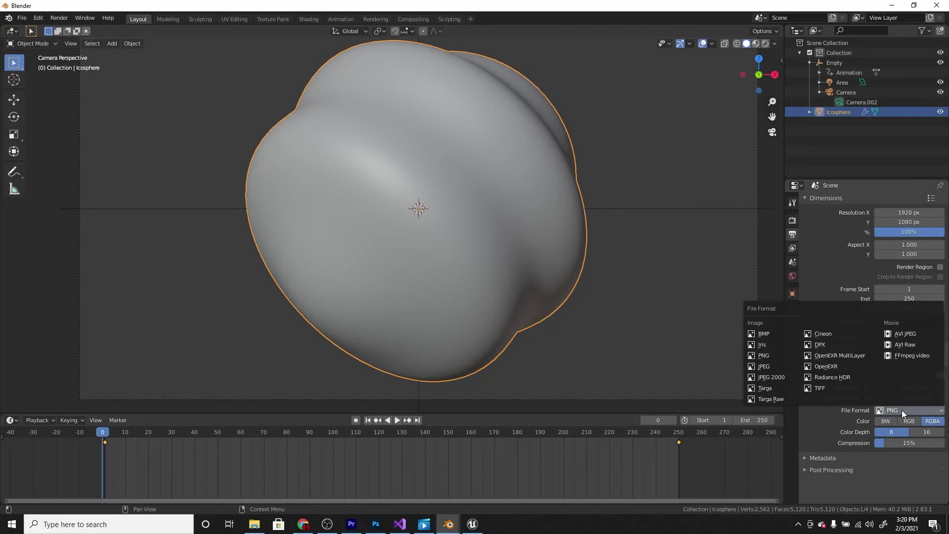
click(902, 411)
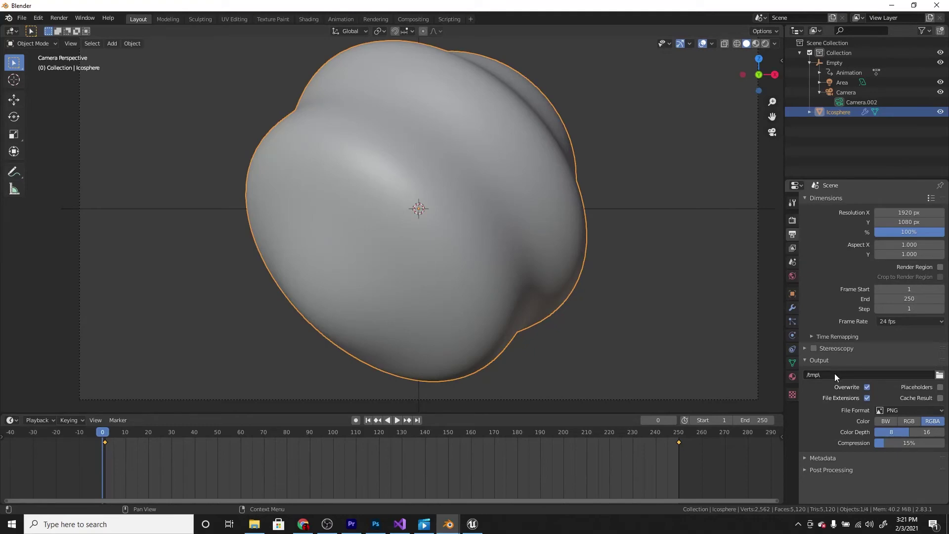
Step: Browse the output folder C:\tmp\ to check its files, and leave the output path as it is
click(940, 375)
scroll(384, 262, down, 5)
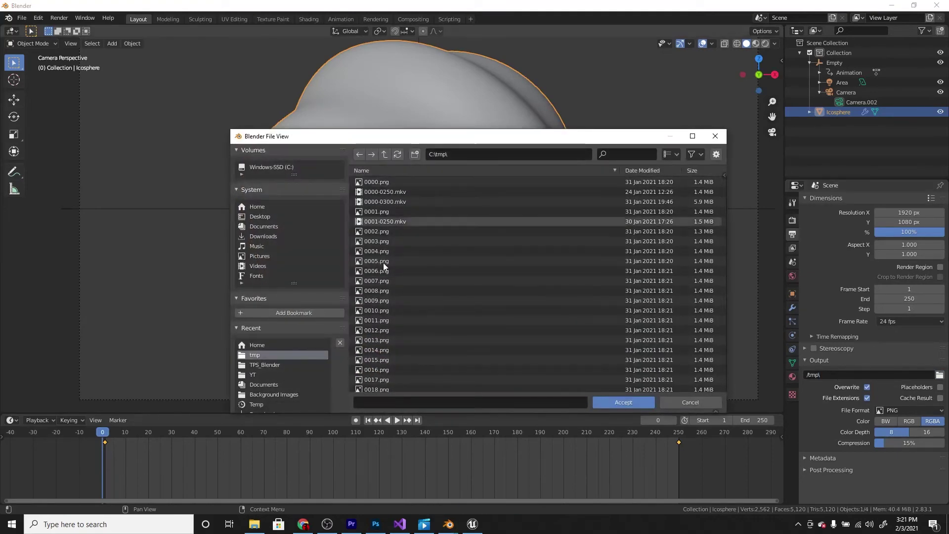
click(690, 402)
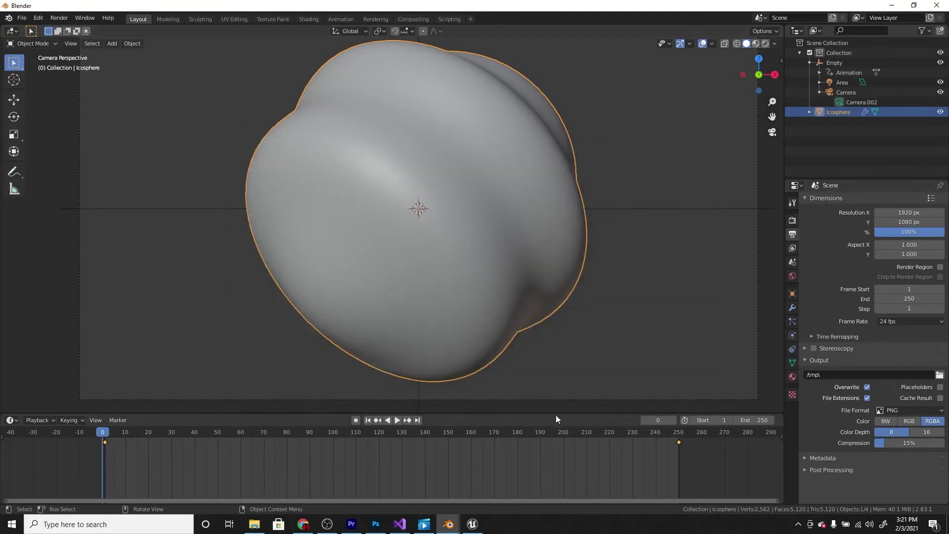
Step: Zoom out to see the whole camera frame and start rendering the animation for frames 1 to 250 with Cycles
scroll(485, 323, down, 2)
scroll(441, 281, up, 1)
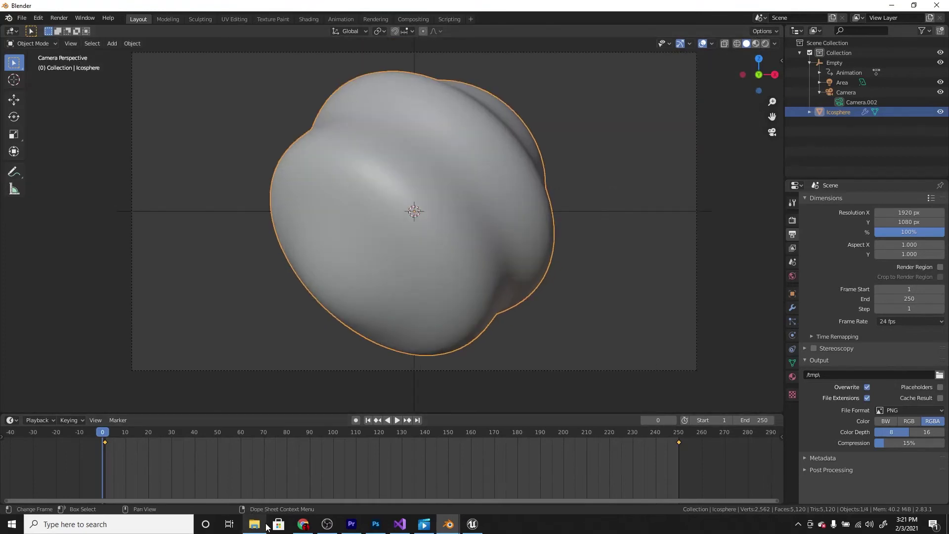
scroll(198, 108, down, 1)
click(60, 18)
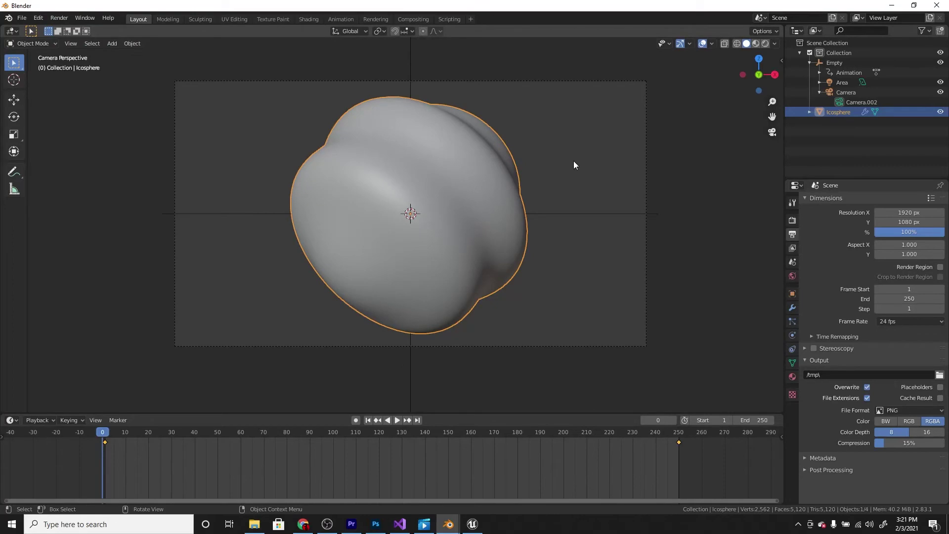
click(56, 19)
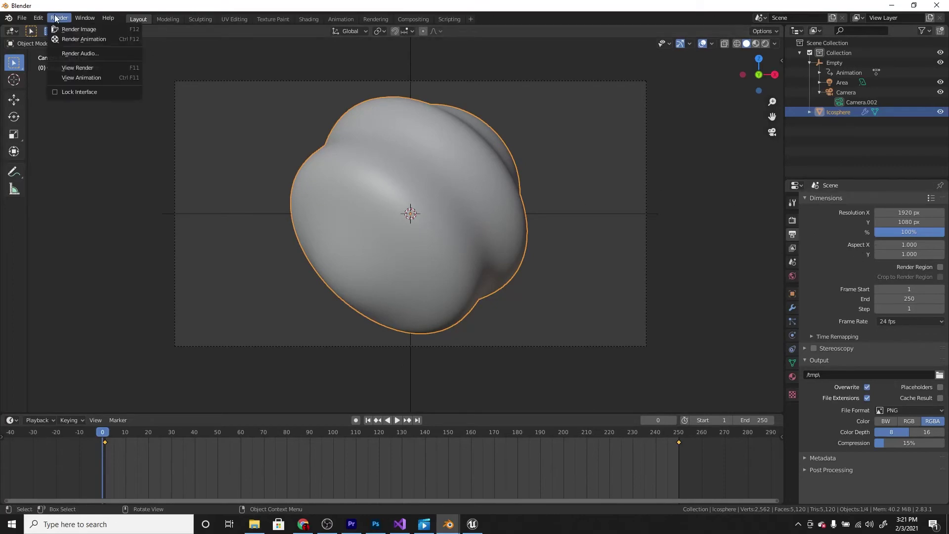
click(67, 38)
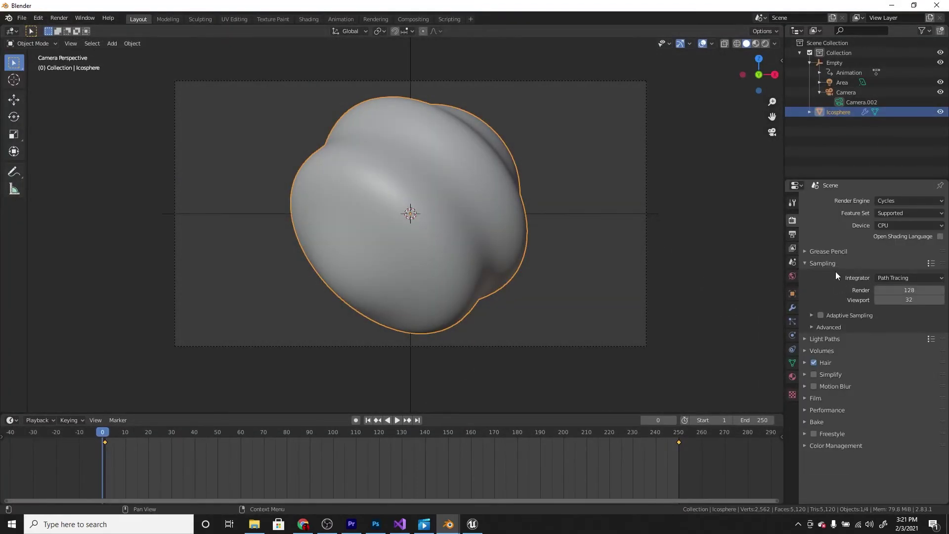
key(Return)
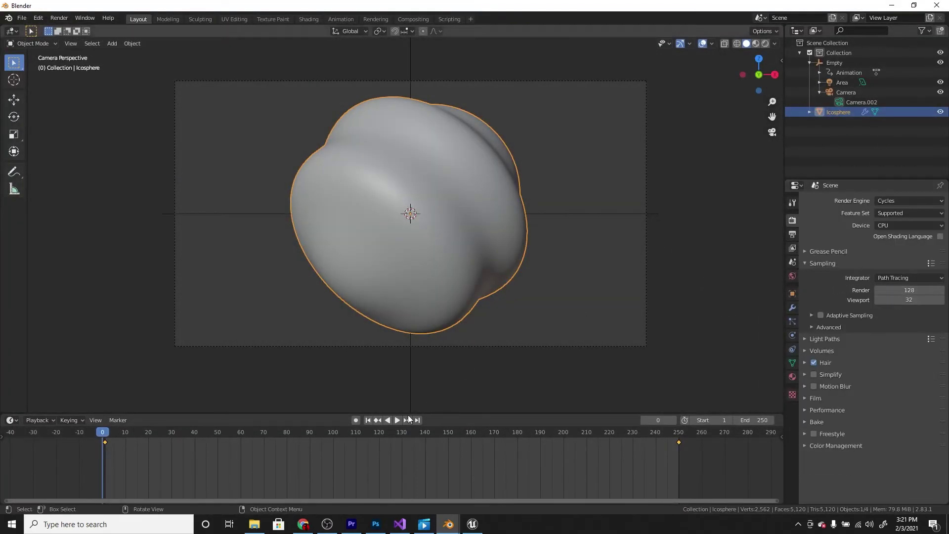
click(59, 18)
click(87, 40)
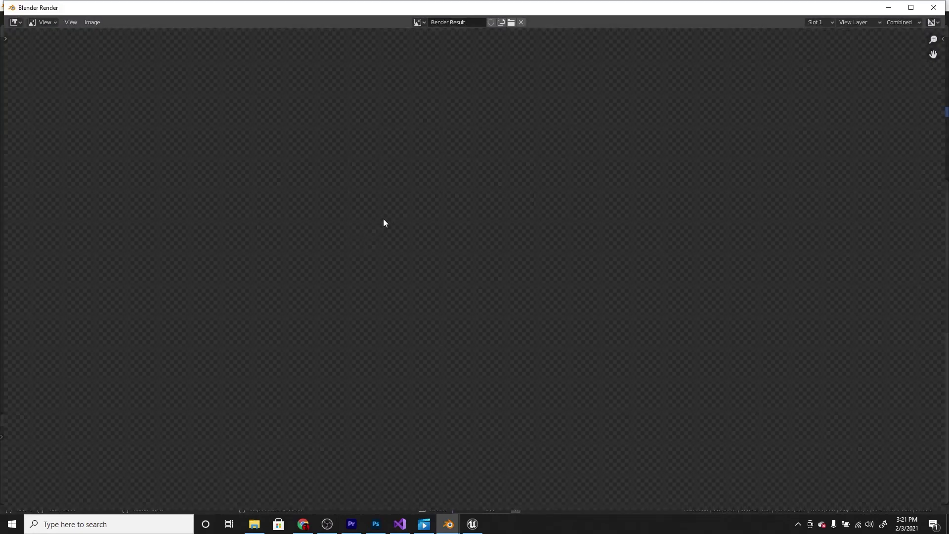
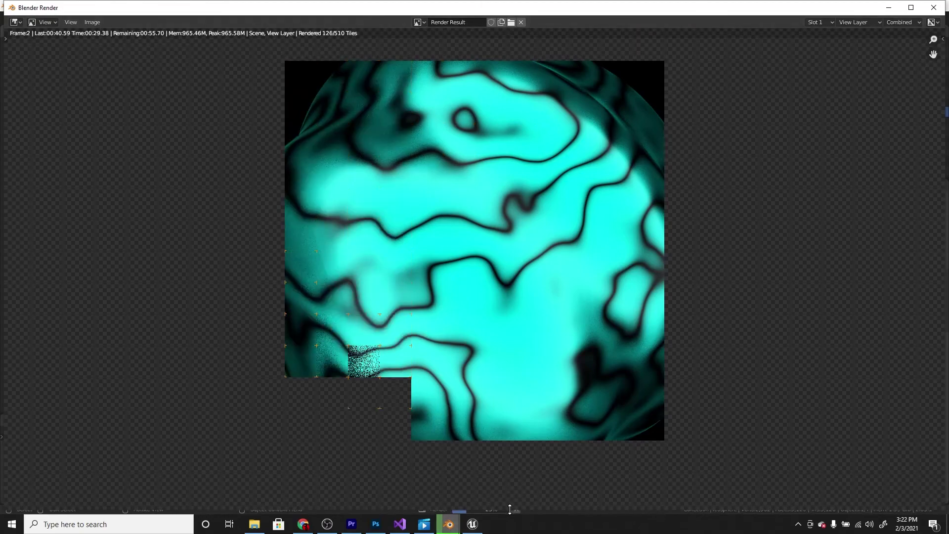
Step: Stop the Cycles render and restart the animation render with the render engine set to Eevee
click(933, 7)
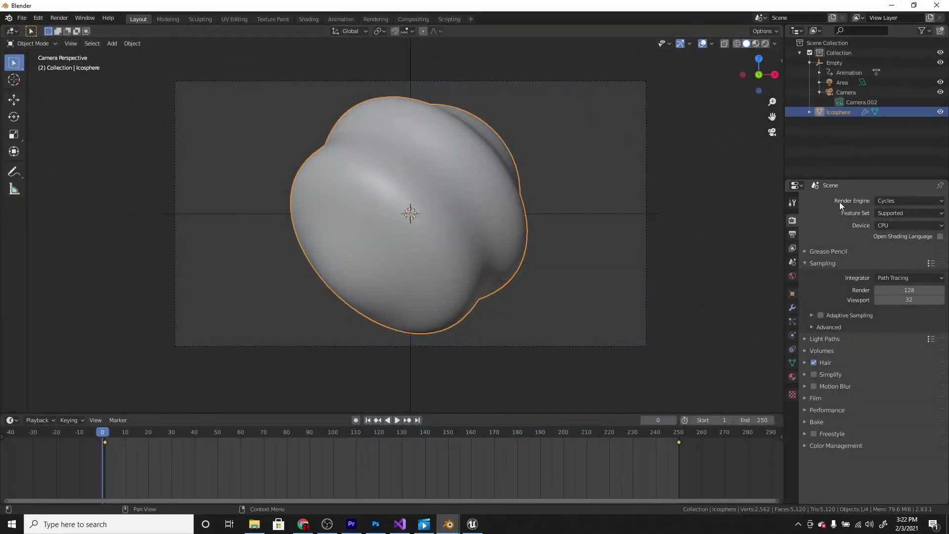
click(904, 201)
click(898, 213)
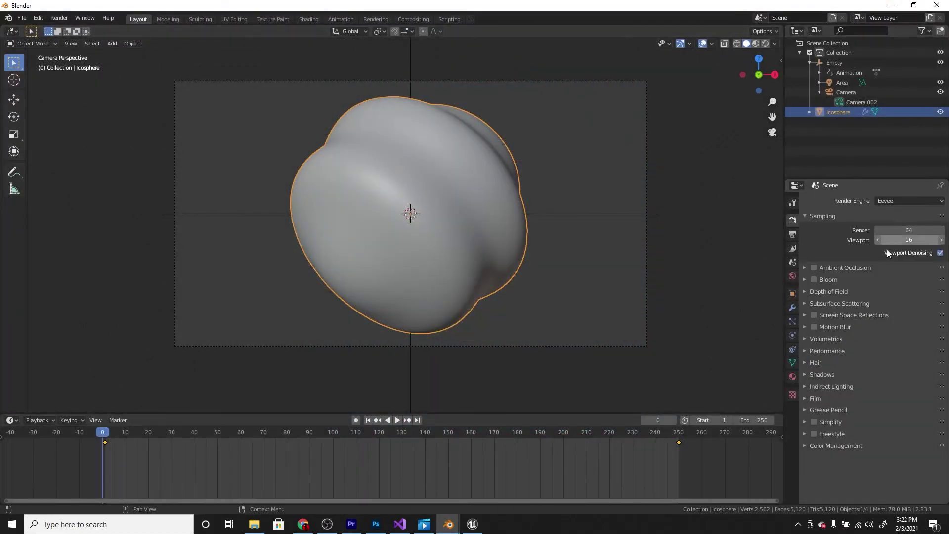
click(59, 18)
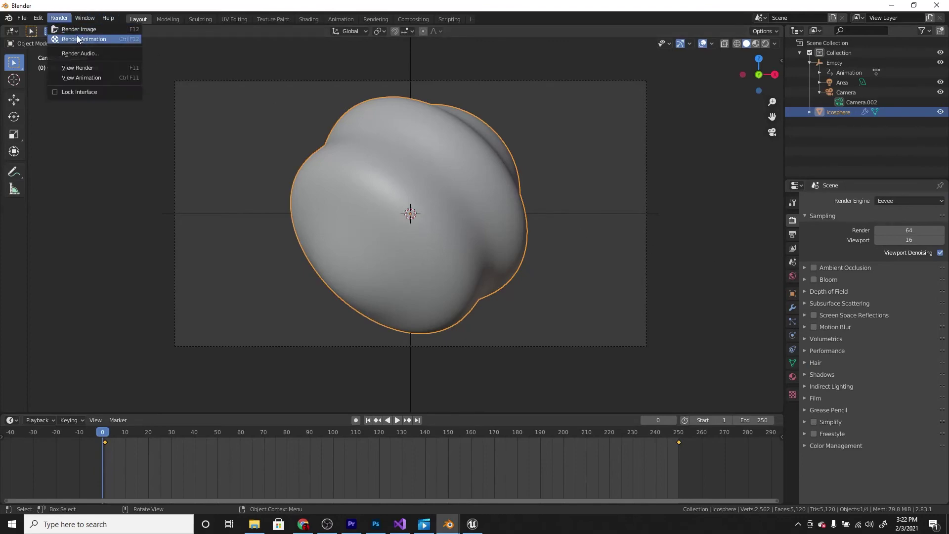
click(64, 39)
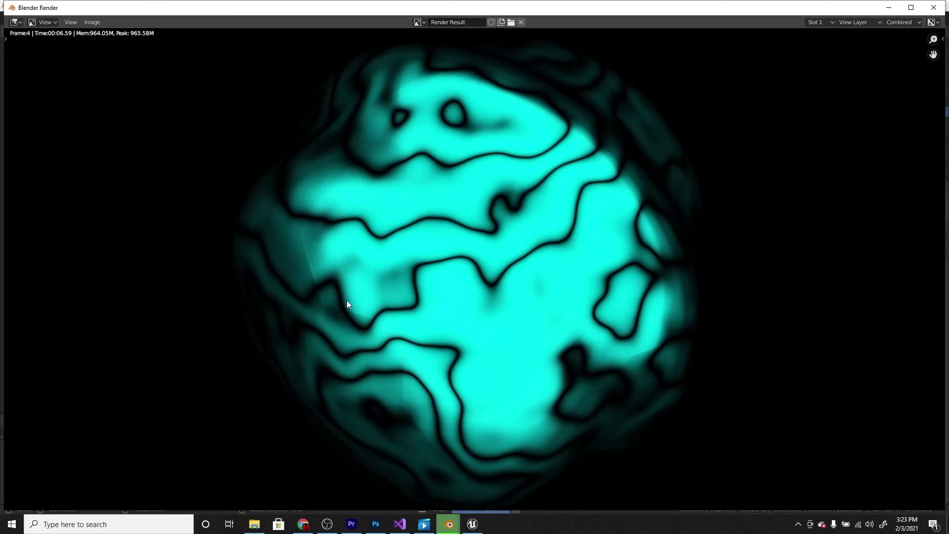
Step: Switch to File Explorer, open the tmp output folder and delete the old frame 0000.png
click(254, 524)
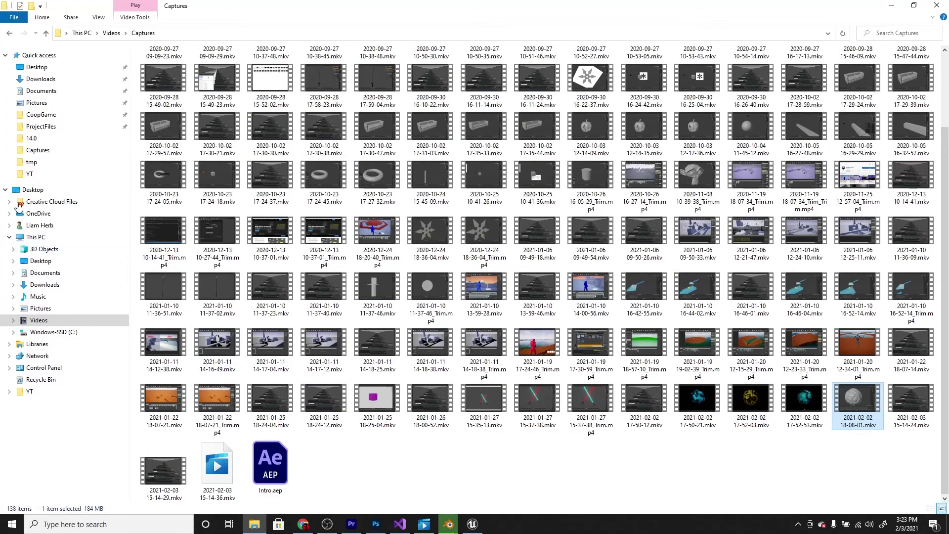
click(38, 166)
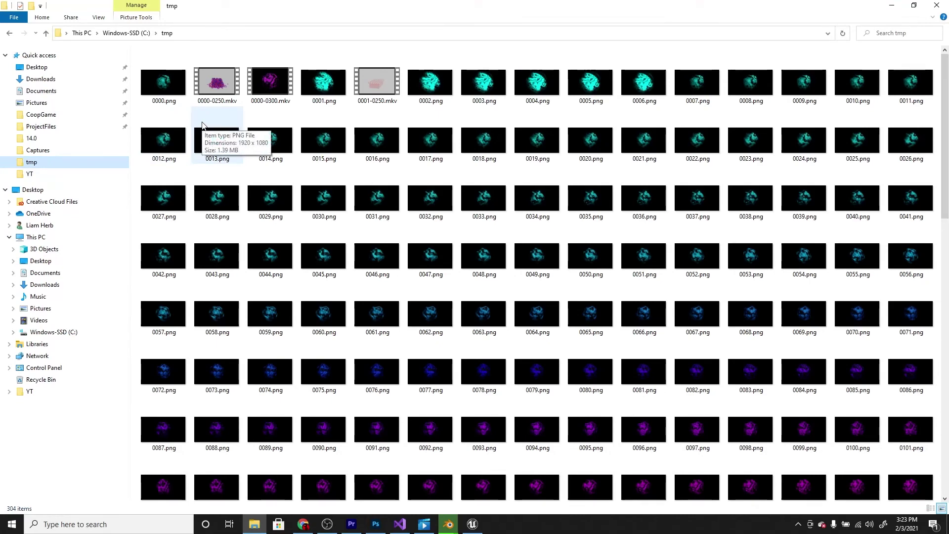
click(166, 91)
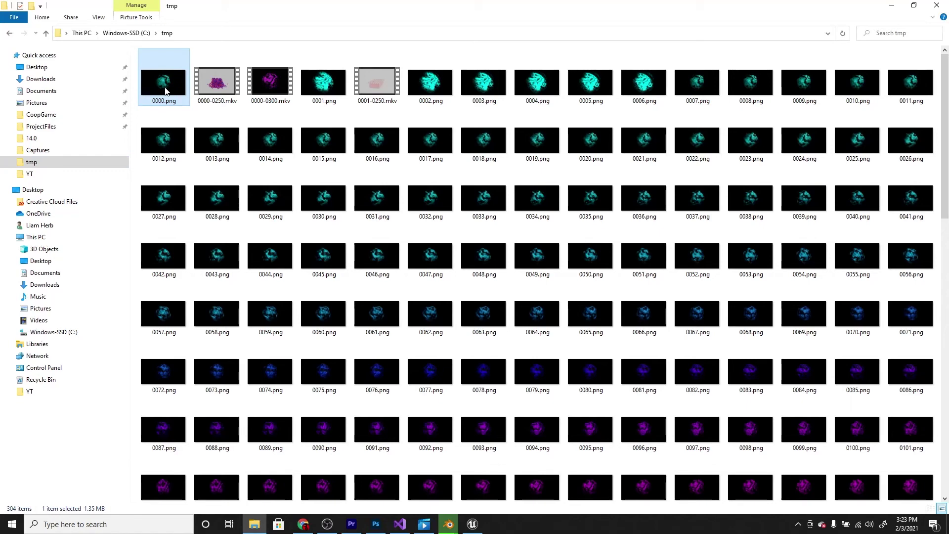
key(Delete)
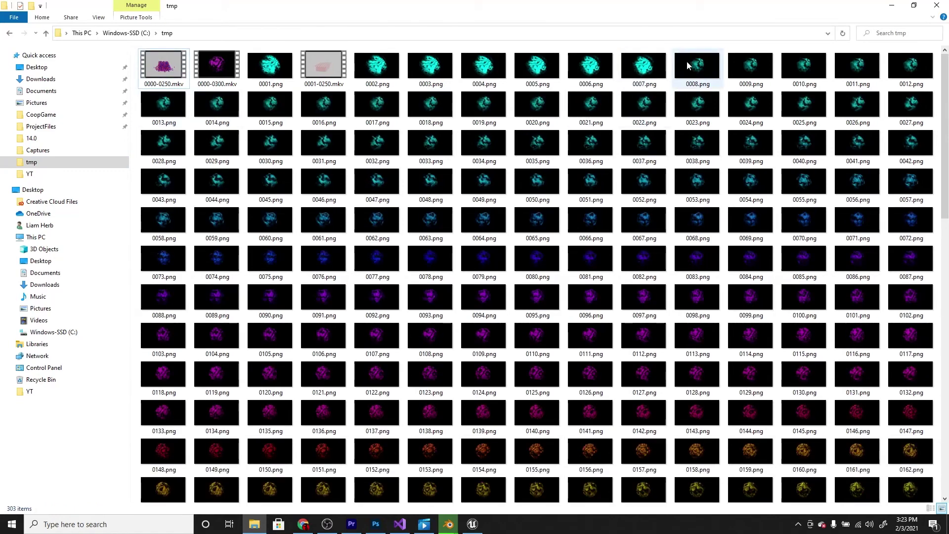
Step: Delete the leftover old frames 0011.png to 0300.png from the tmp folder
click(686, 61)
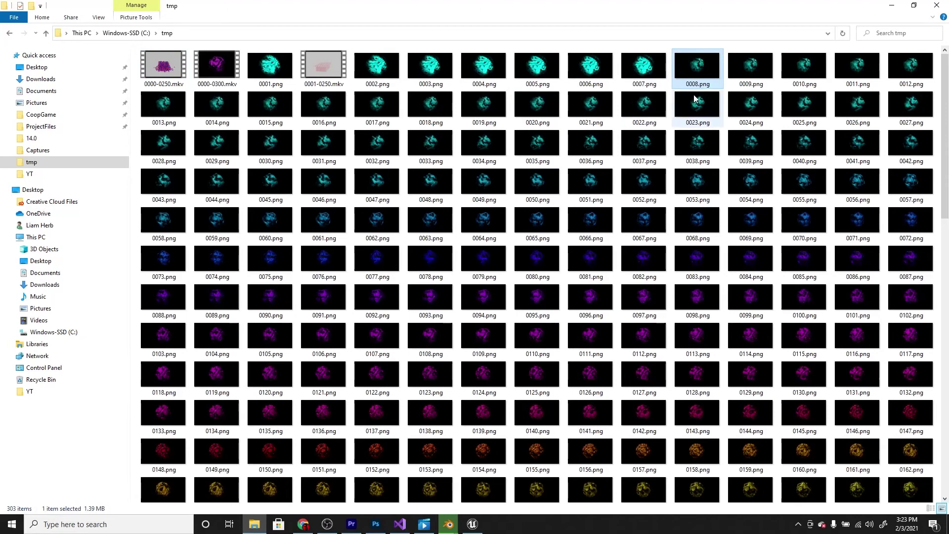
click(767, 80)
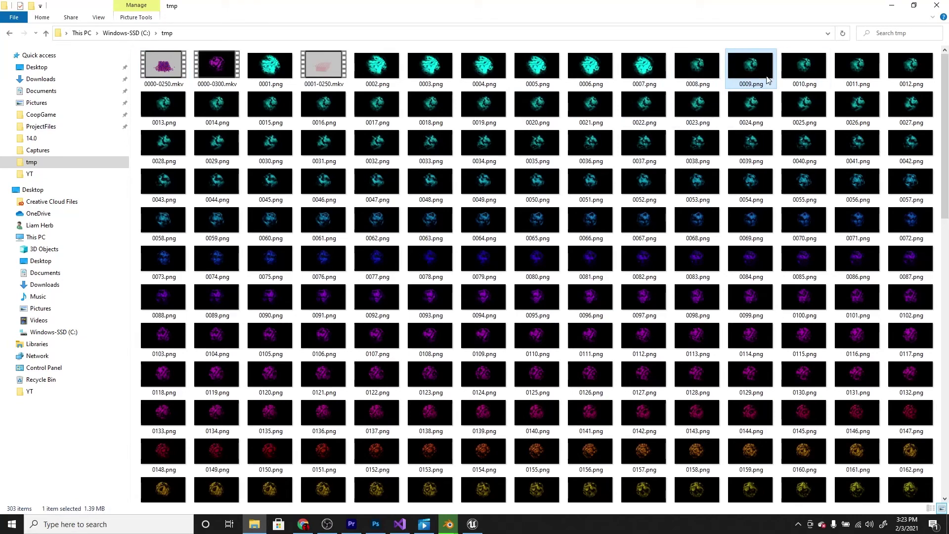
scroll(767, 124, down, 4)
scroll(768, 121, up, 4)
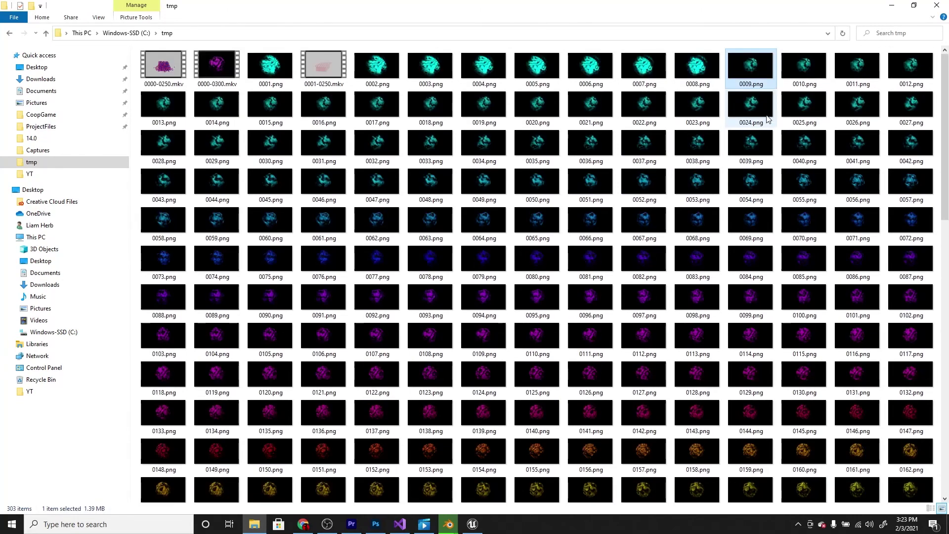
scroll(299, 487, down, 10)
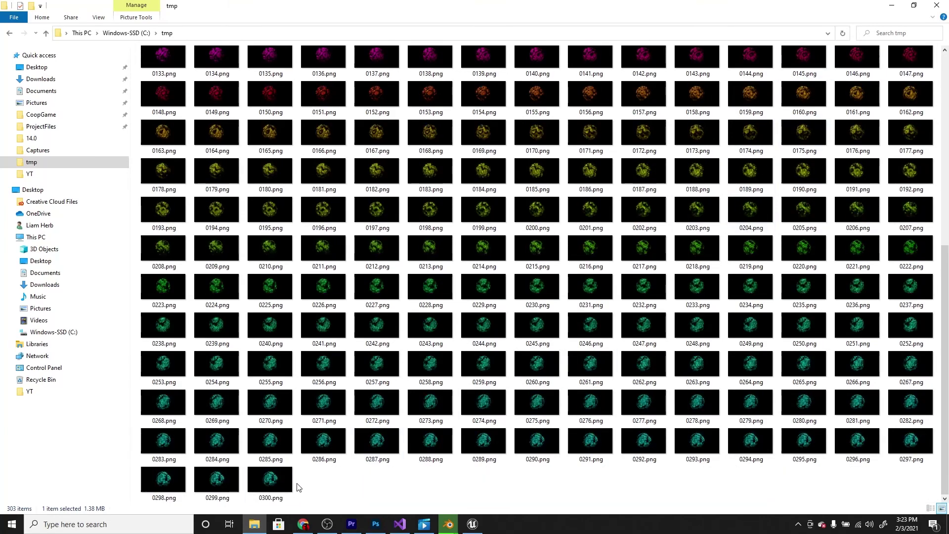
shift+click(281, 476)
scroll(370, 365, up, 10)
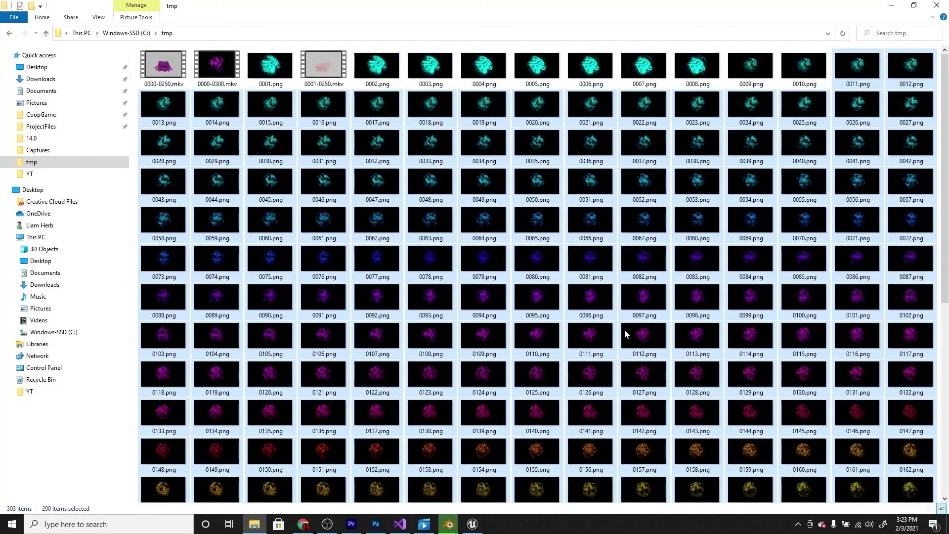
key(Delete)
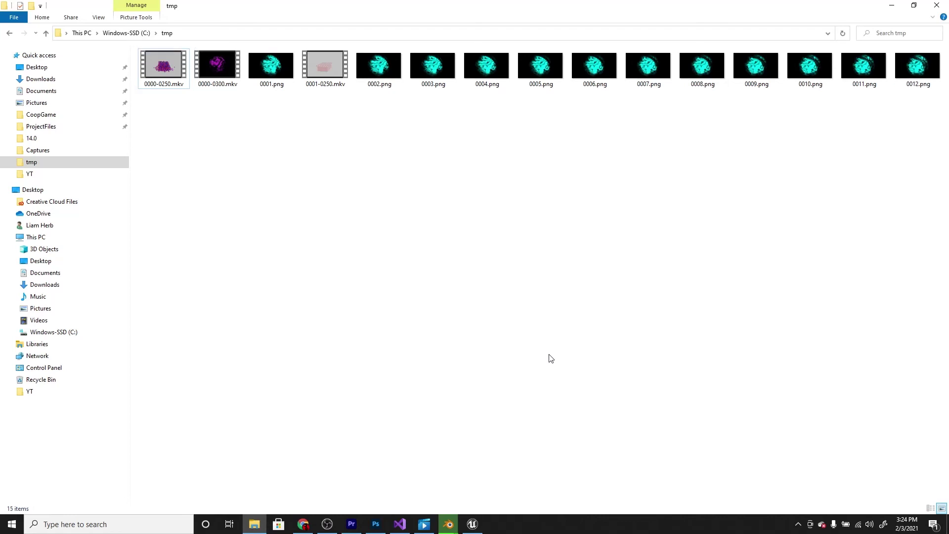
Step: Open 0002.png in Photos, step through the rendered frames to 0013.png, and look over the tmp folder's frames up to 0250.png
click(261, 69)
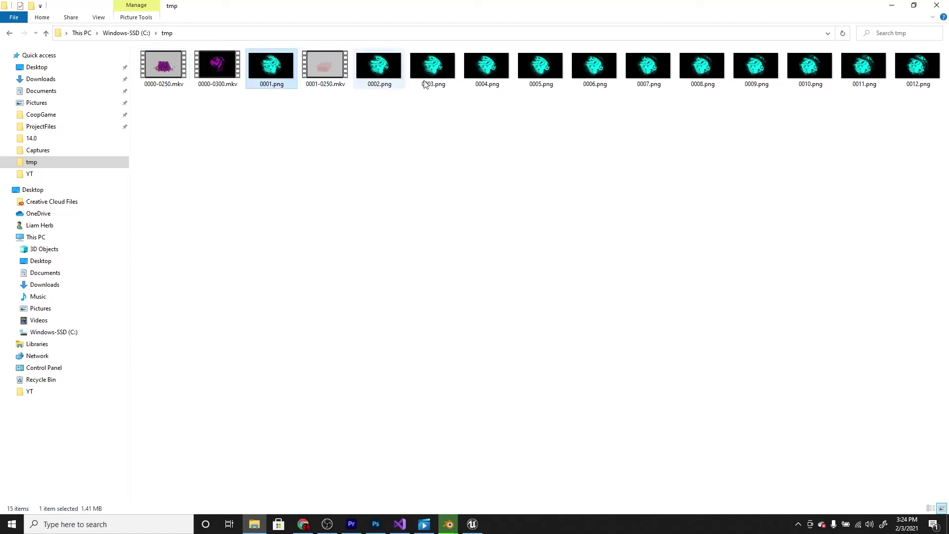
click(928, 72)
ctrl+click(868, 78)
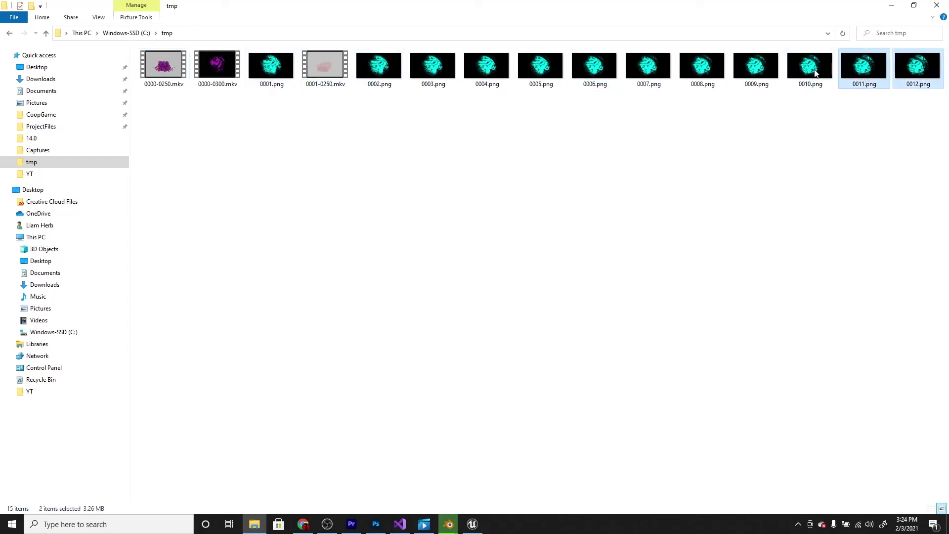
click(815, 69)
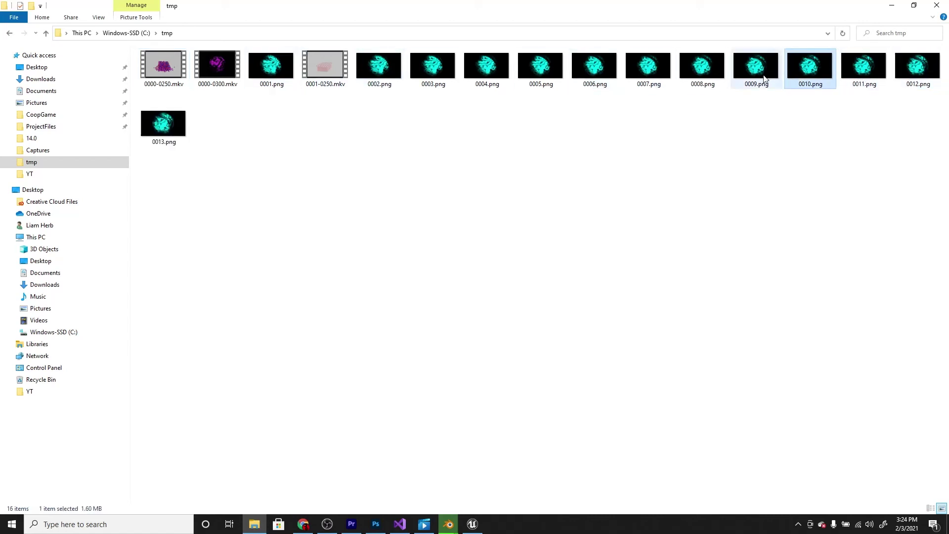
click(392, 74)
double_click(391, 73)
key(Right)
key(Right)
key(Right)
key(Right)
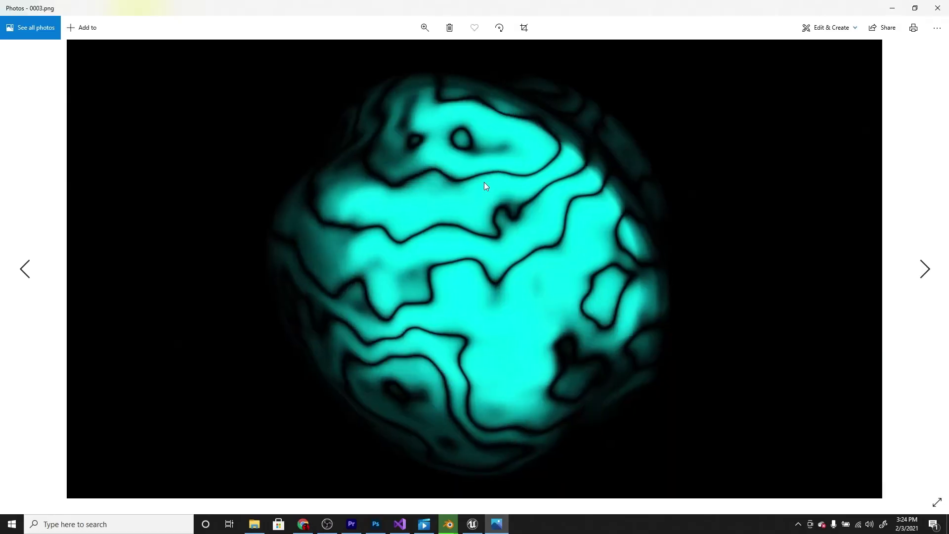
key(Right)
key(Right)
key(Right)
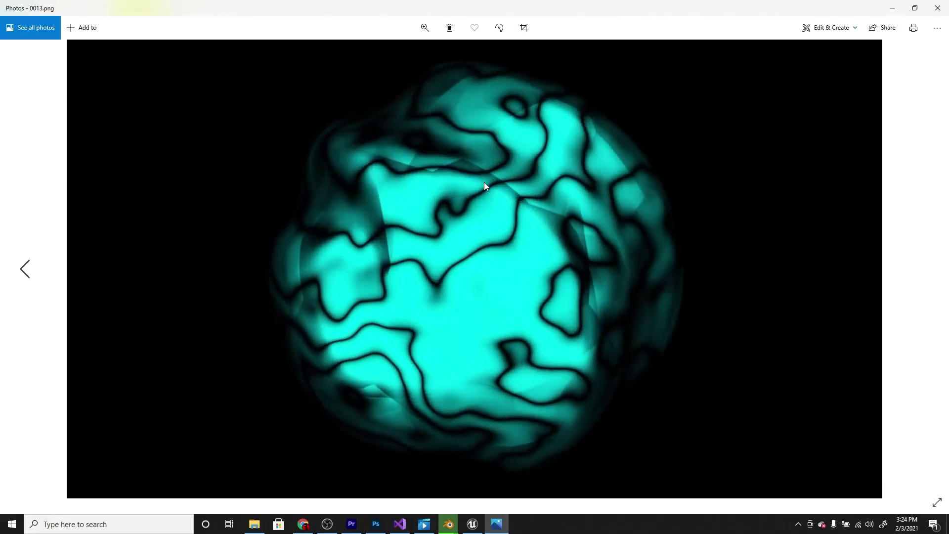
key(Right)
key(Right)
key(Right)
key(Right)
key(Right)
key(Right)
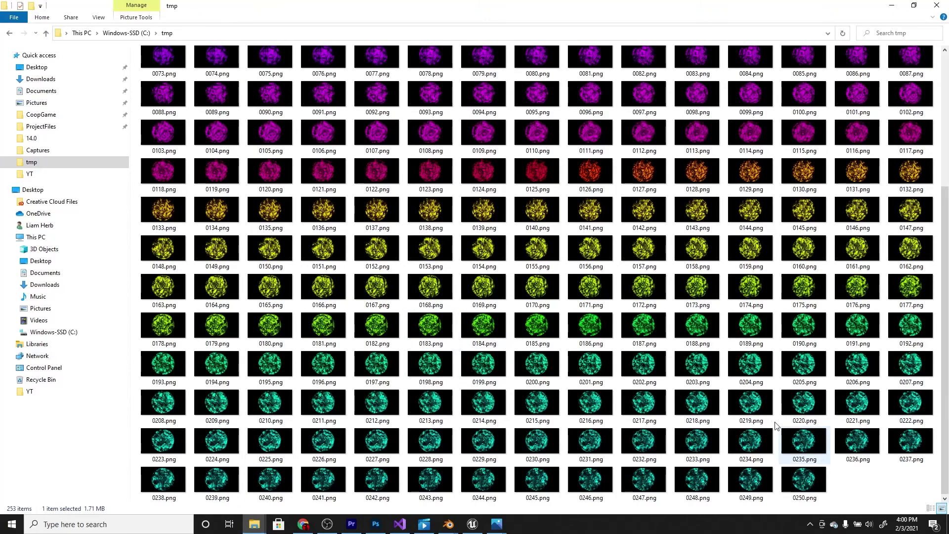
scroll(756, 405, up, 5)
scroll(756, 406, down, 5)
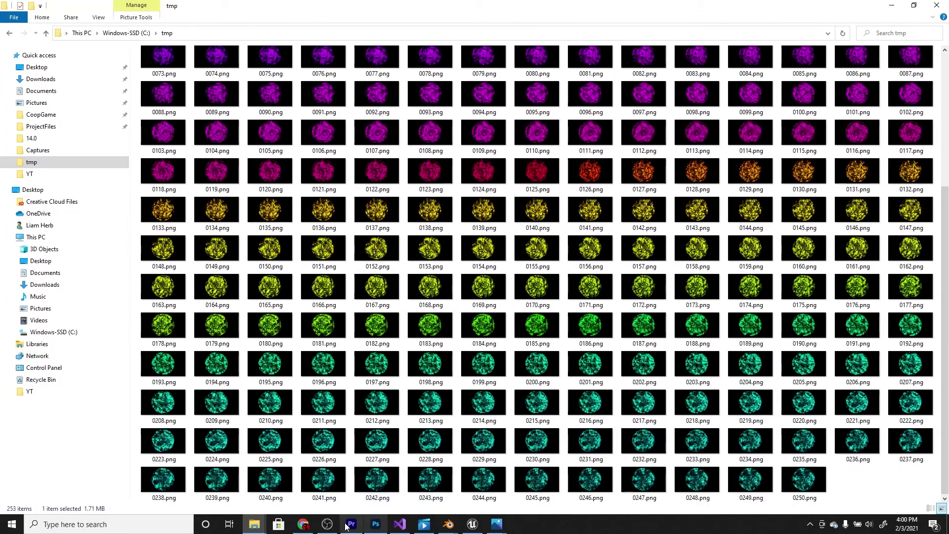
Step: Switch back to Blender's main window and change the 3D viewport into a Video Sequencer editor
mouse_move(452, 528)
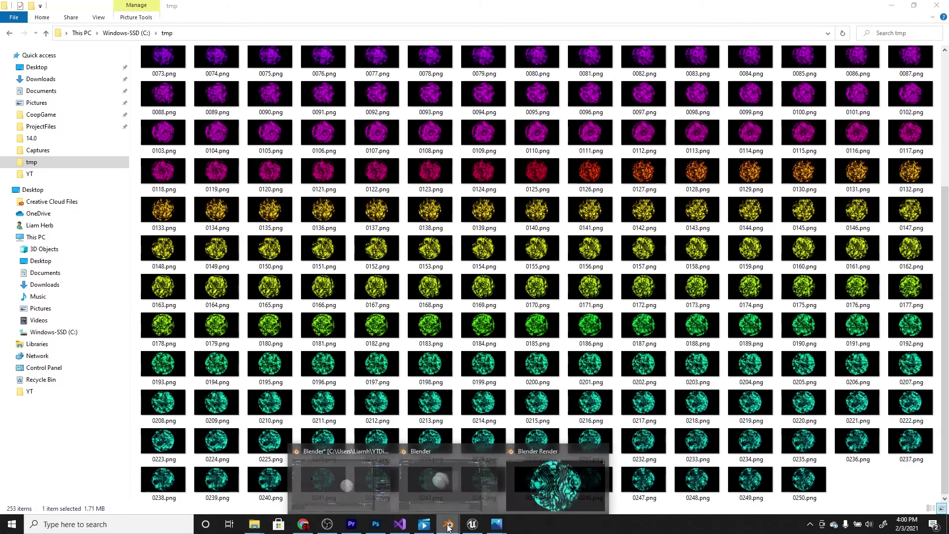
click(470, 491)
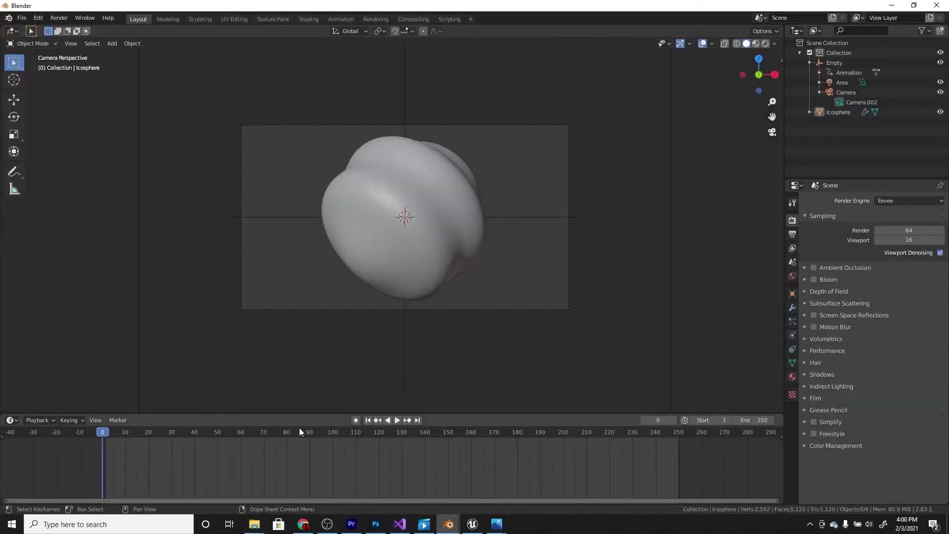
scroll(364, 255, up, 2)
scroll(338, 259, down, 2)
scroll(338, 259, up, 2)
scroll(338, 259, down, 1)
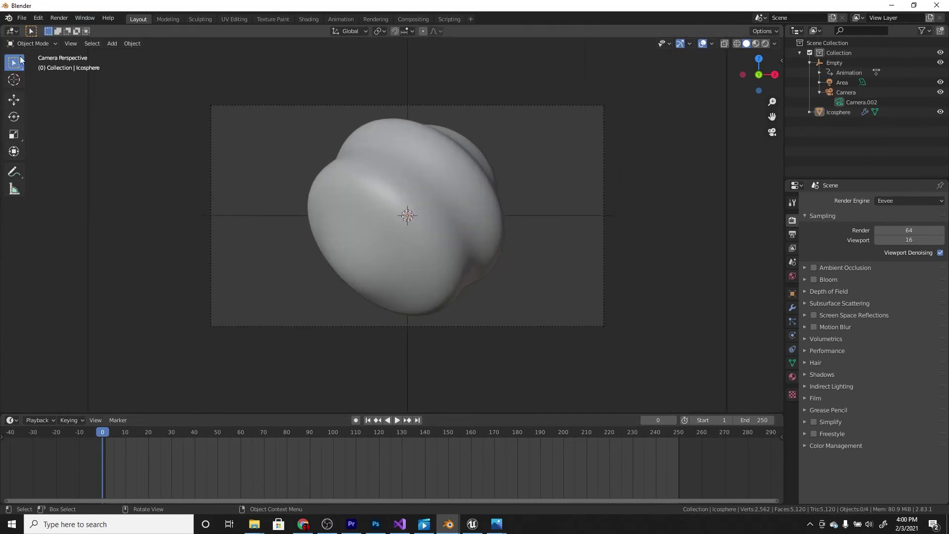
scroll(284, 151, down, 1)
click(11, 31)
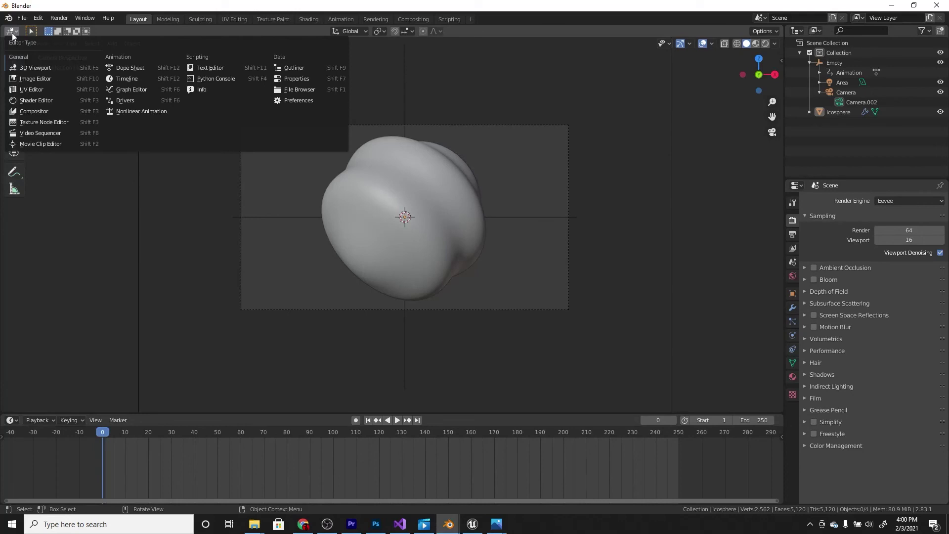
click(49, 134)
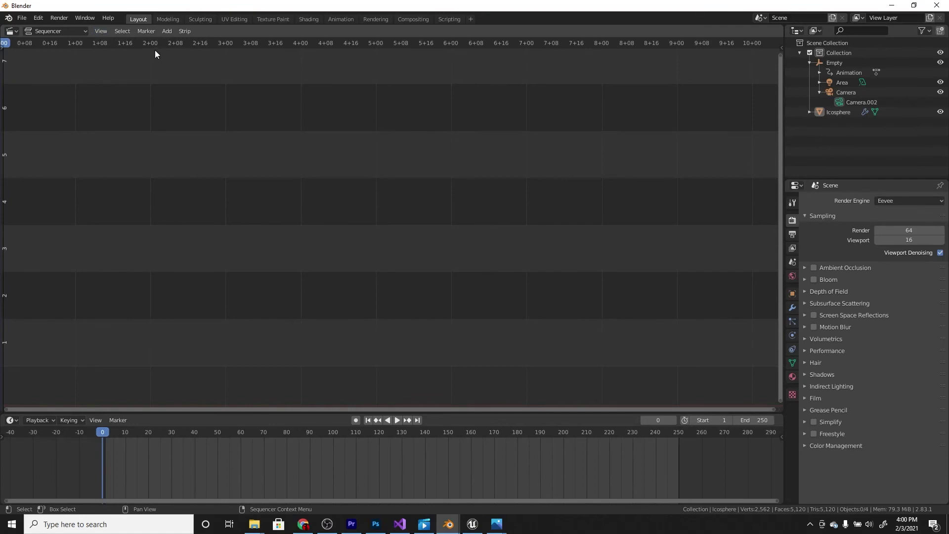
Step: Add an image sequence strip to the sequencer from all the PNG frames in C:\tmp\, using start frame 0 and channel 2
click(167, 31)
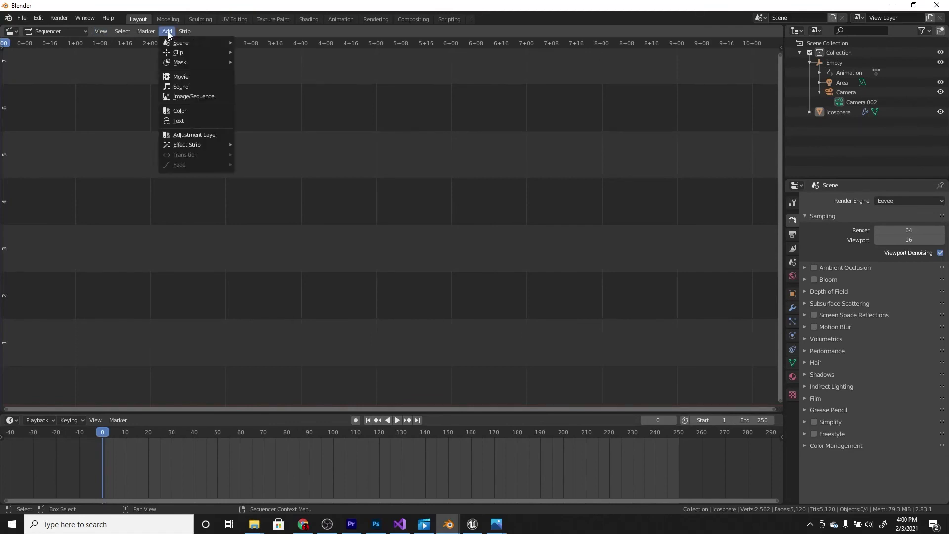
key(shift+a)
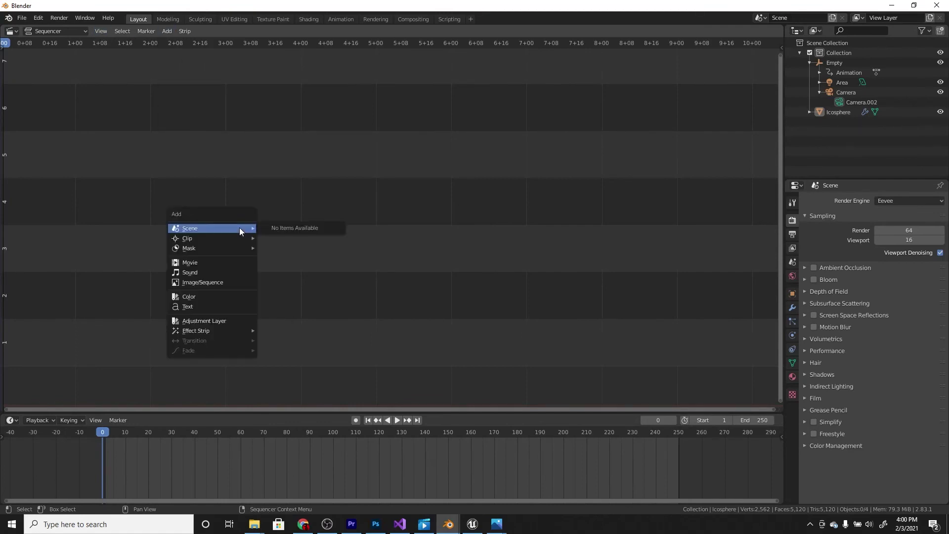
click(209, 283)
scroll(417, 273, down, 1)
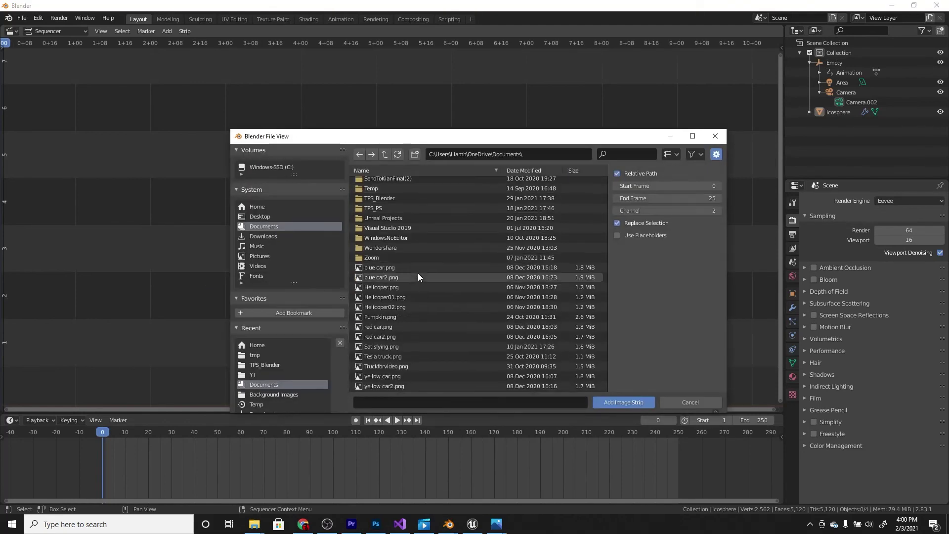
scroll(259, 331, down, 2)
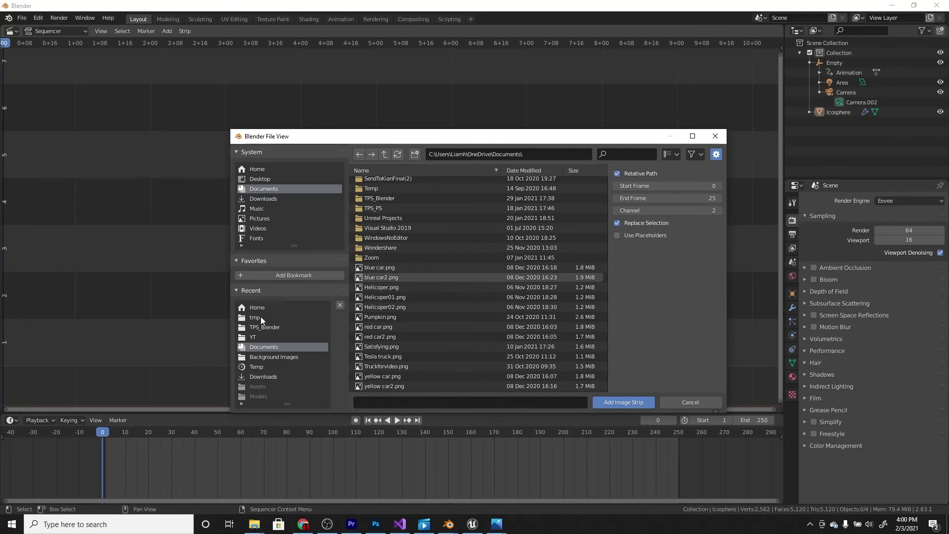
click(257, 317)
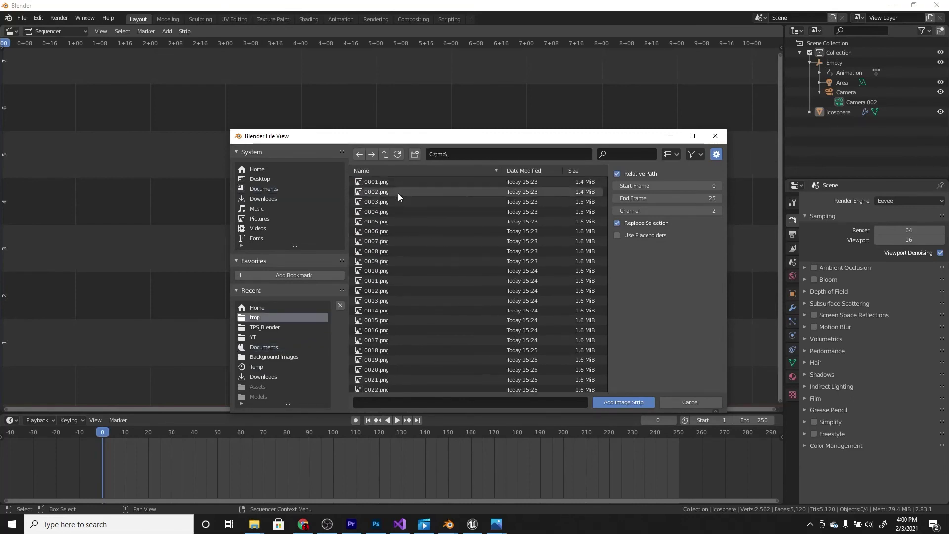
key(a)
scroll(437, 246, down, 10)
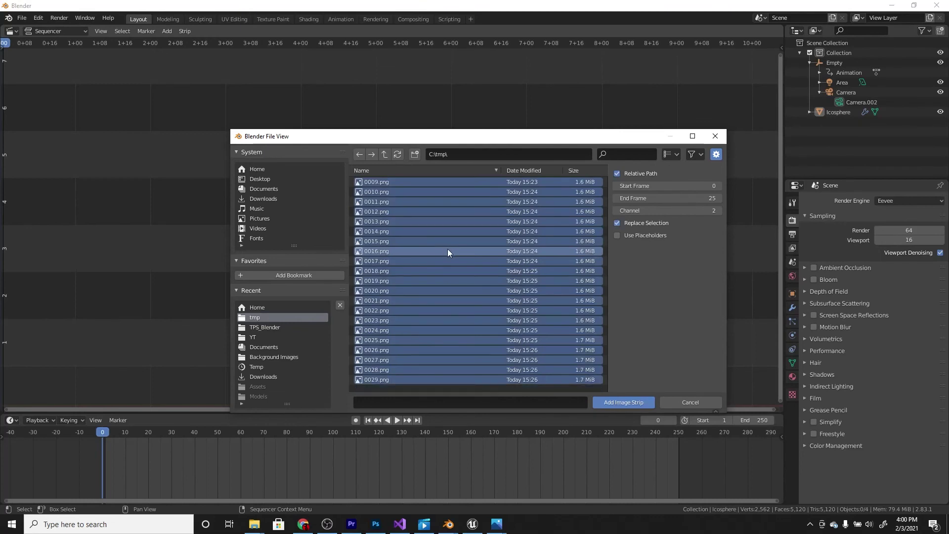
scroll(461, 266, down, 8)
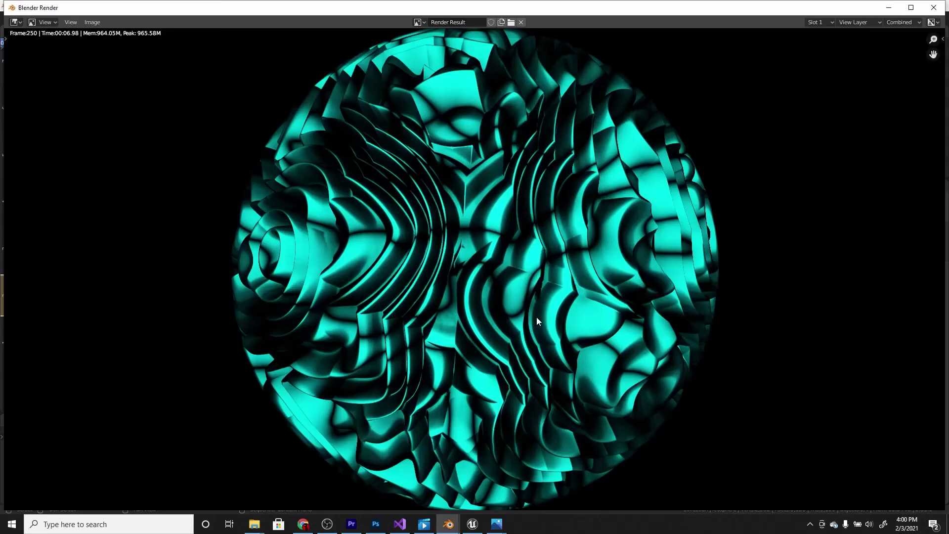
Step: Fit the frame 250 render result in its window, and return to the sequencer window to view the whole image strip
key(Home)
mouse_move(456, 529)
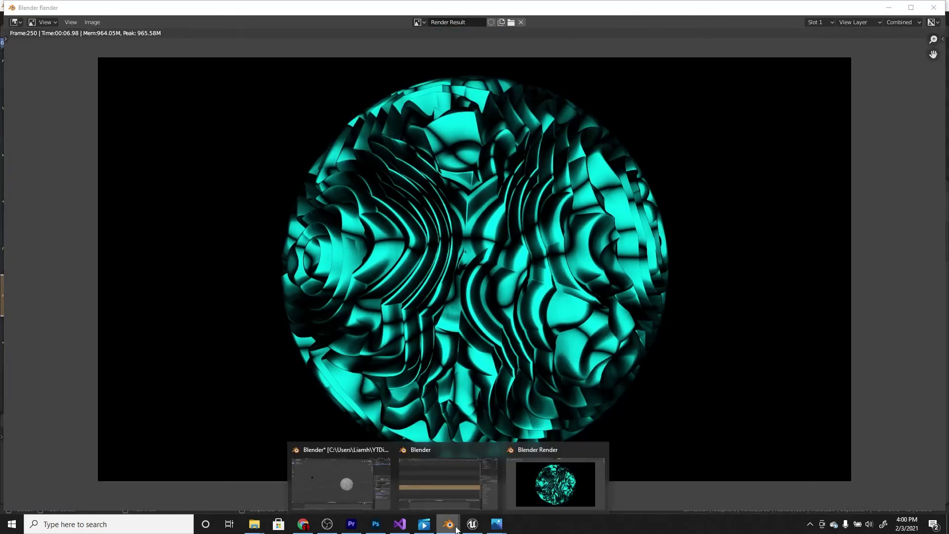
click(421, 480)
scroll(409, 304, down, 4)
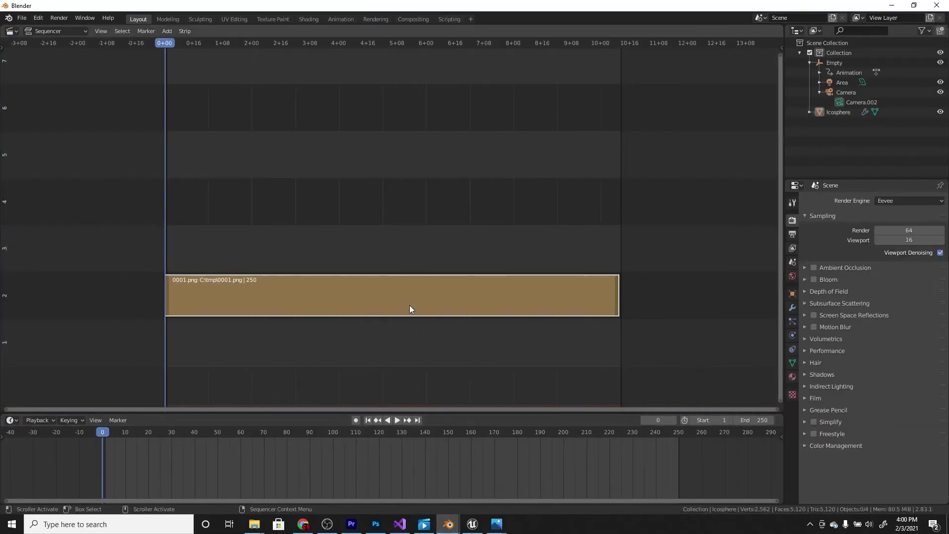
Step: Slide the image sequence strip forward by 1 frame on channel 2 so that it starts at frame 1
scroll(409, 310, up, 5)
middle_drag(477, 311, 461, 300)
drag(421, 297, 424, 297)
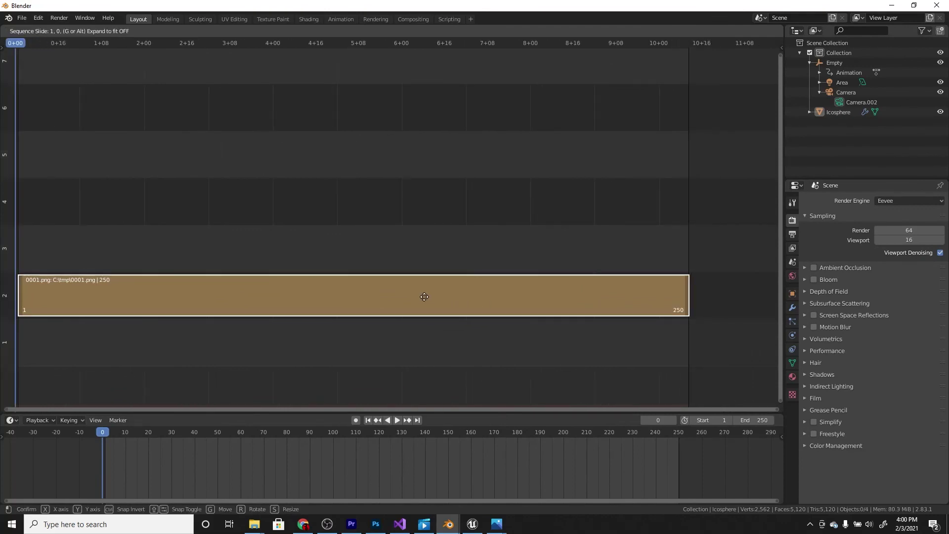
click(424, 297)
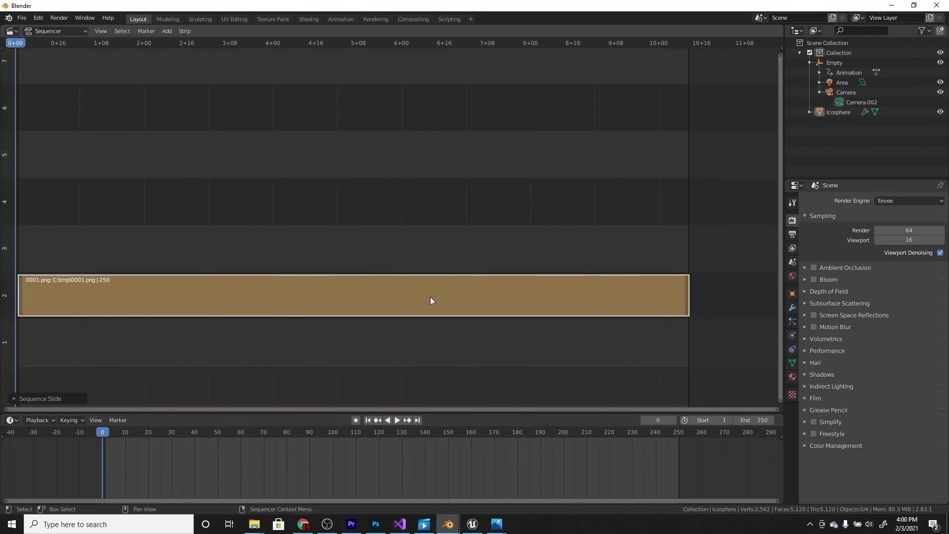
Step: Briefly play the sequence, stop it, and return the playhead to frame 0
click(400, 420)
click(400, 419)
drag(142, 433, 103, 440)
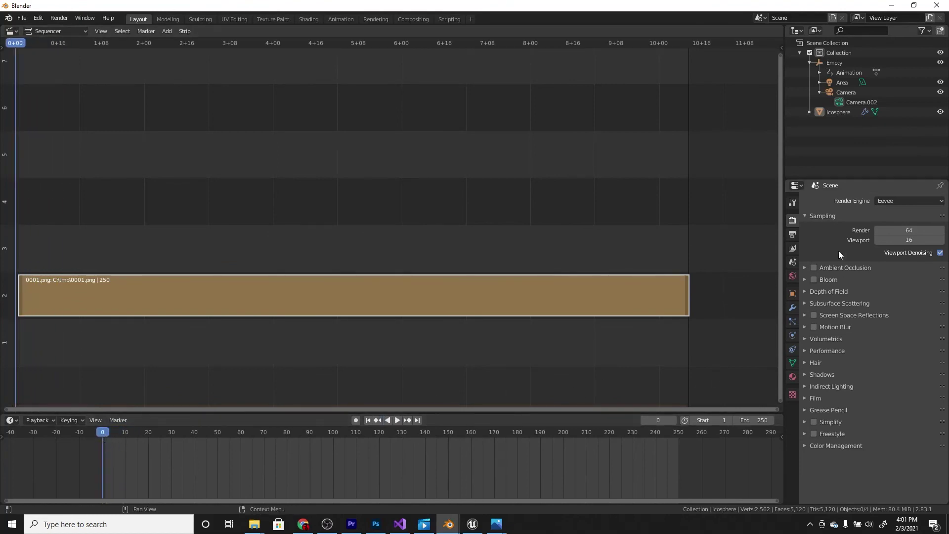
Step: Set the output file format to FFmpeg video and render the animation
click(793, 235)
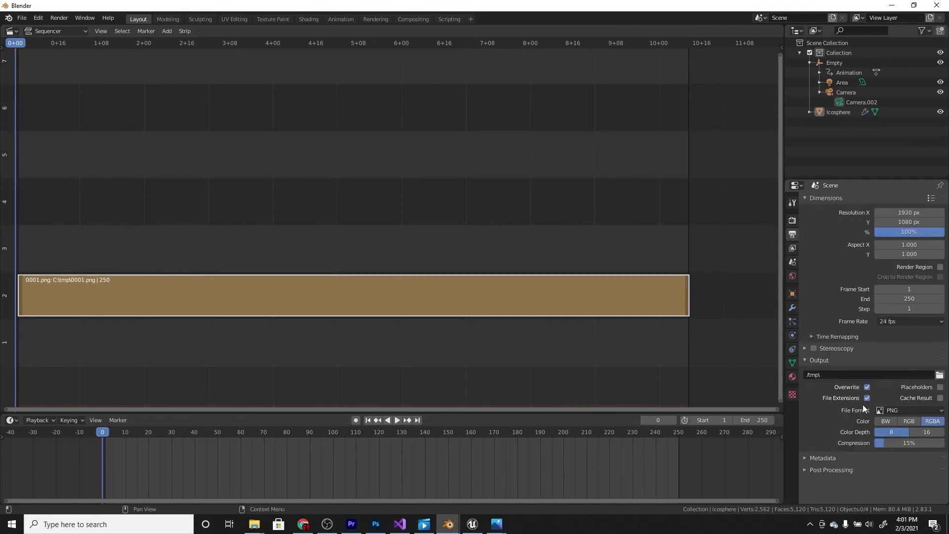
click(896, 410)
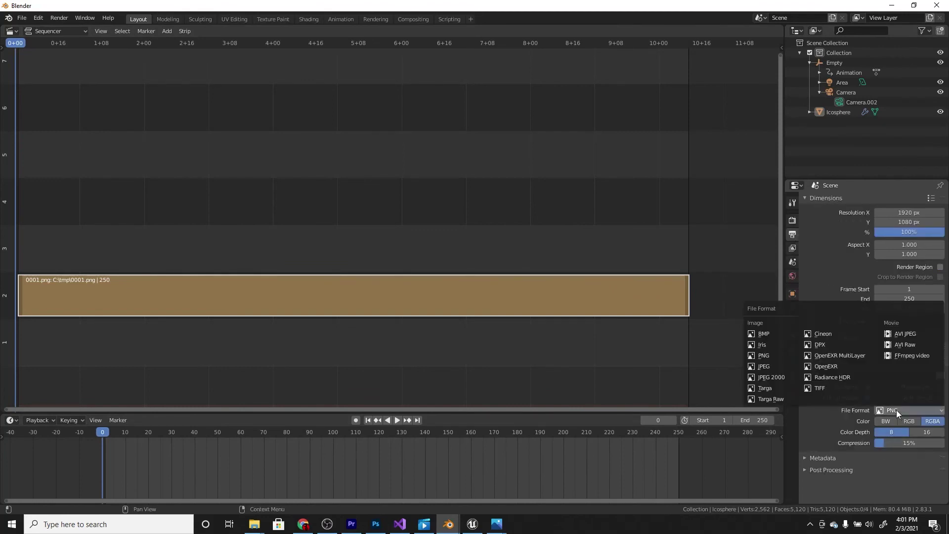
click(915, 354)
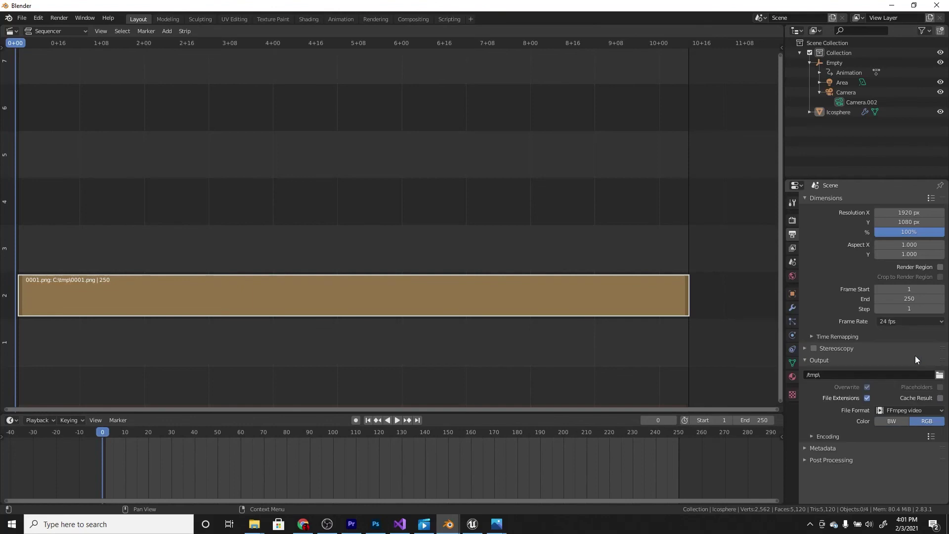
click(64, 17)
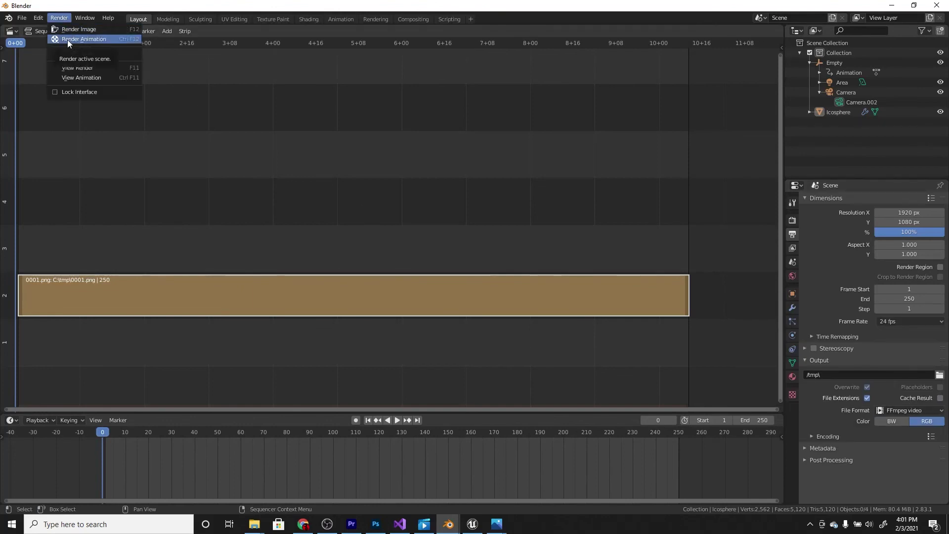
click(68, 41)
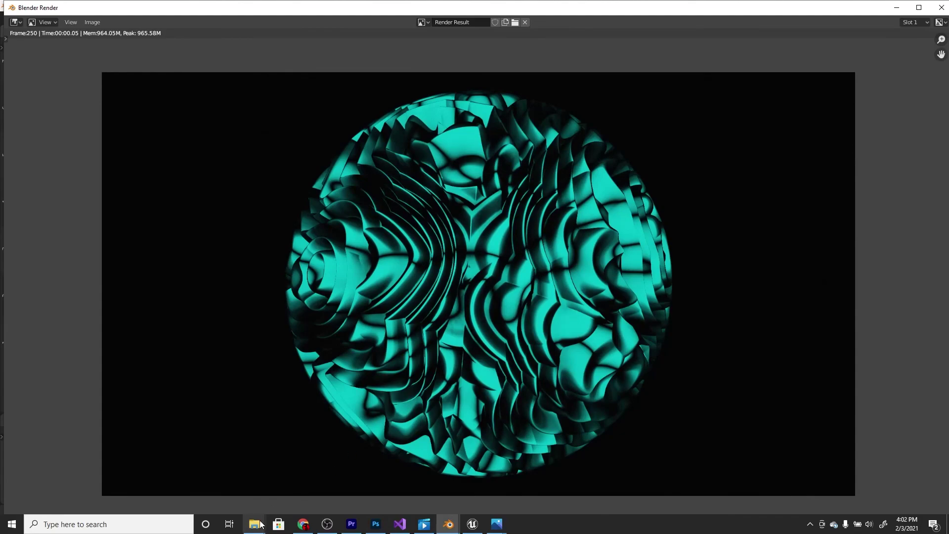
Step: Switch to the tmp folder in File Explorer and open the rendered video 0001-0250.mkv
mouse_move(254, 524)
click(214, 466)
scroll(214, 466, up, 5)
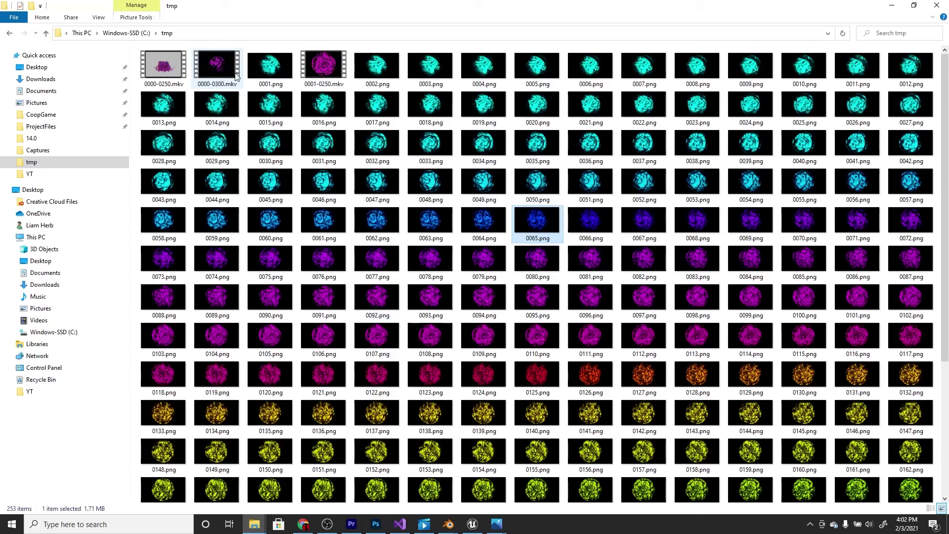
double_click(329, 65)
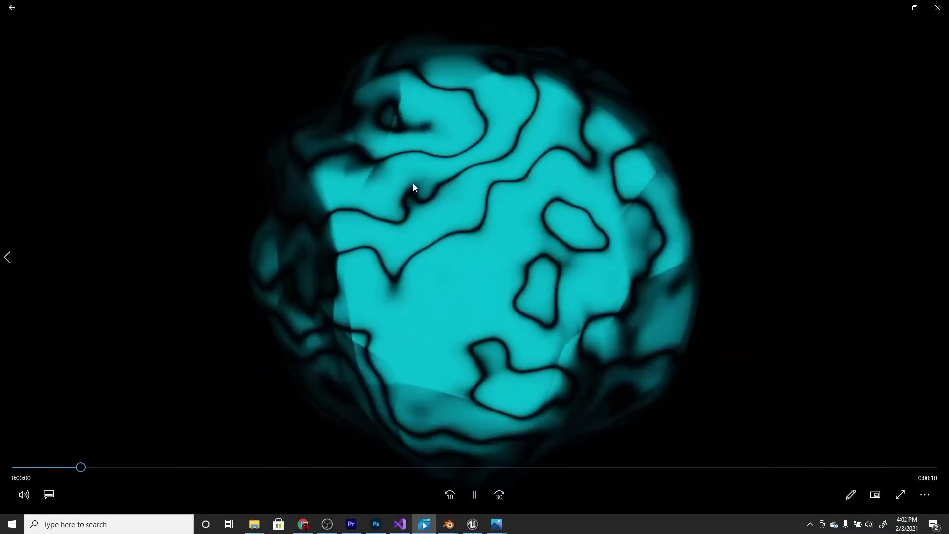
Step: Pause the 0001-0250 video, rewind it to the start, play it through, and replay it from the beginning
click(475, 495)
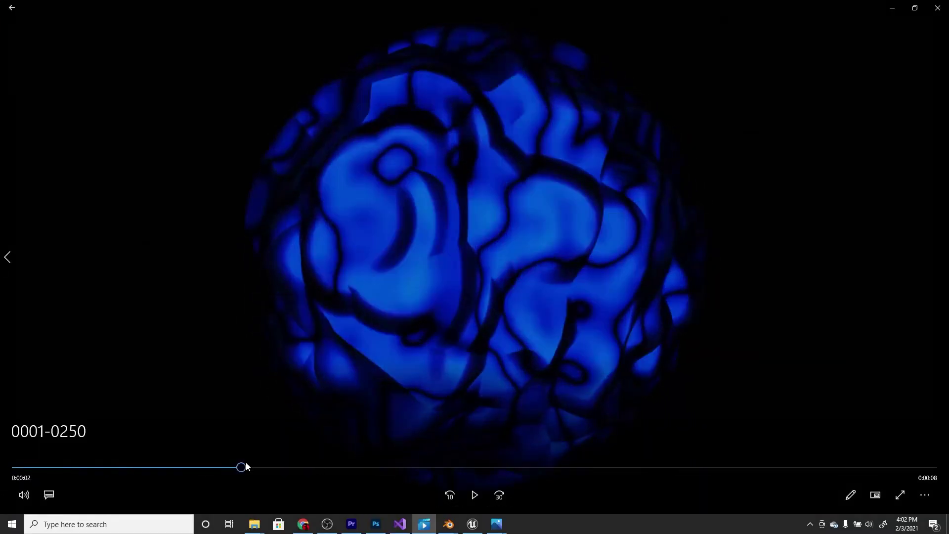
drag(241, 466, 13, 443)
click(474, 495)
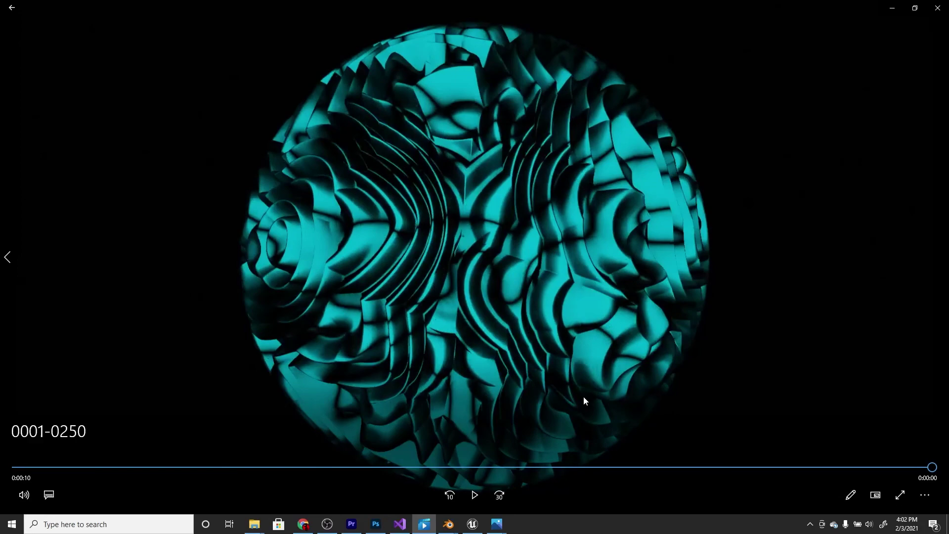
drag(536, 462, 1, 464)
click(474, 494)
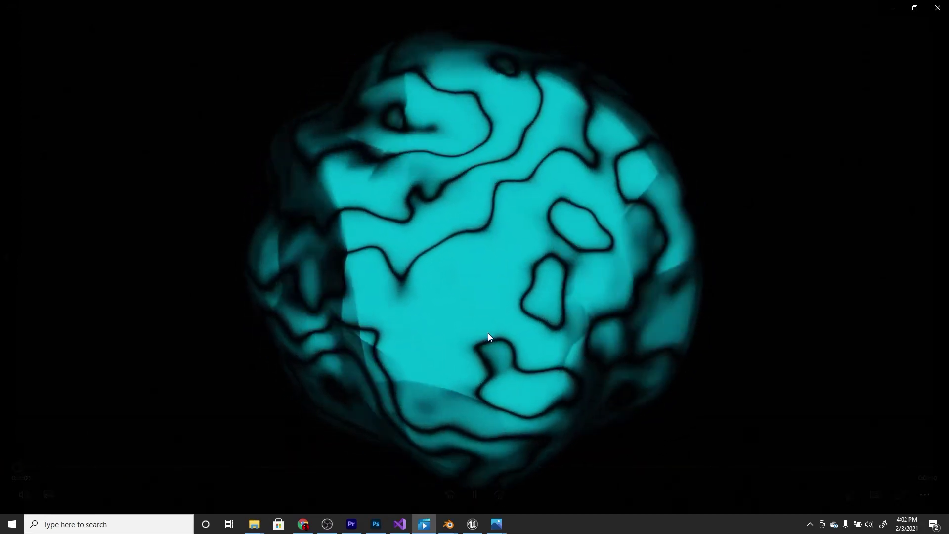